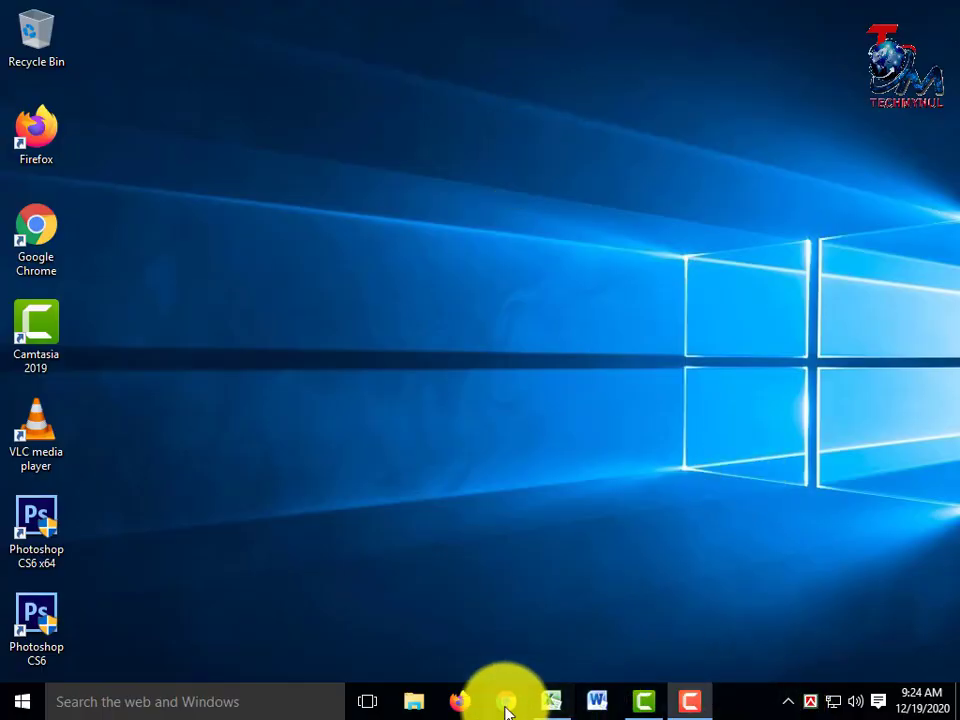
{"action": "left_click", "coordinate": [547, 704]}
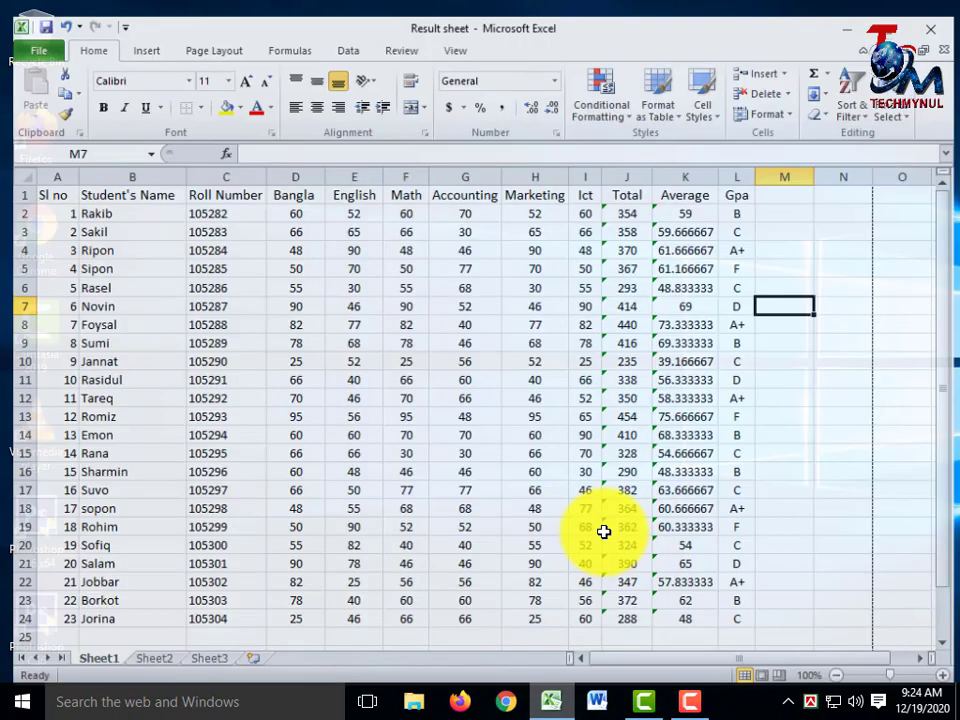
{"action": "left_click", "coordinate": [790, 215]}
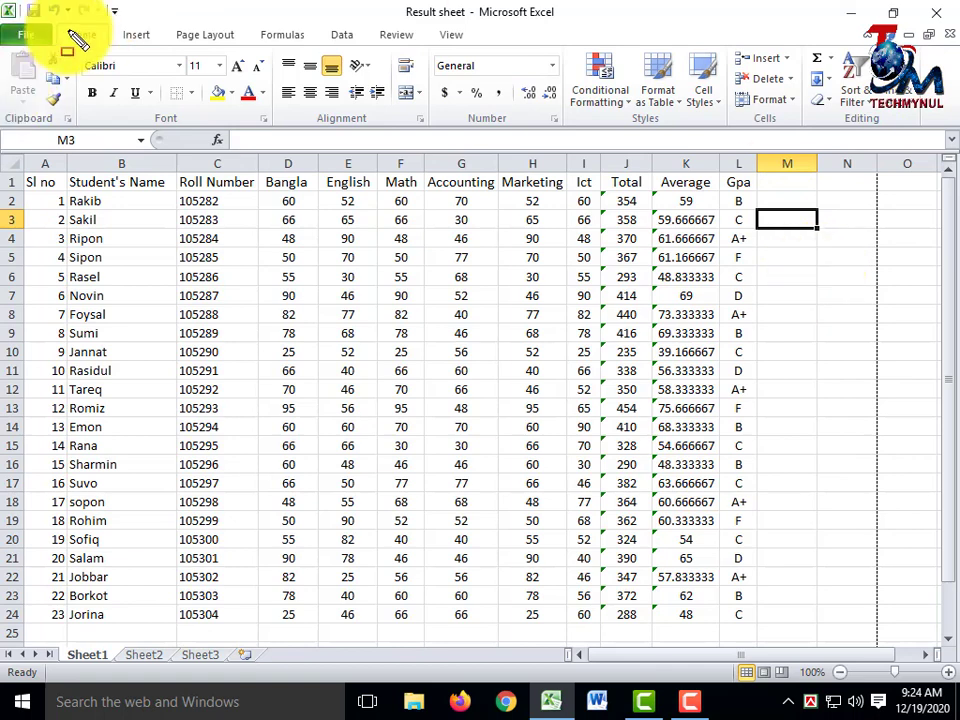
{"action": "left_click_drag", "start_coordinate": [53, 24], "coordinate": [113, 55]}
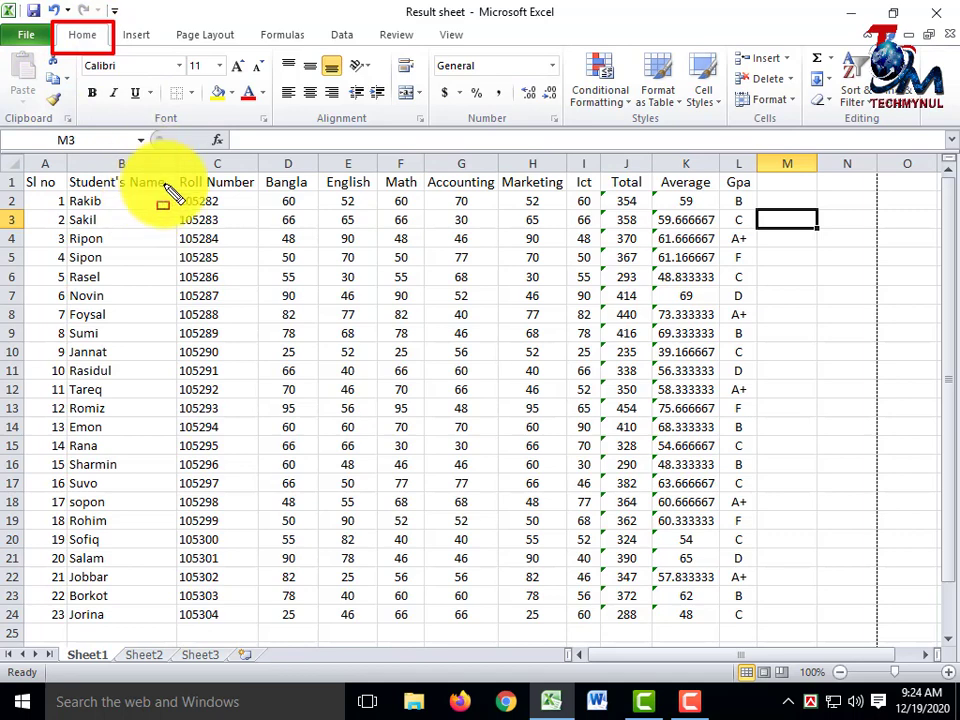
{"action": "key", "text": "Escape"}
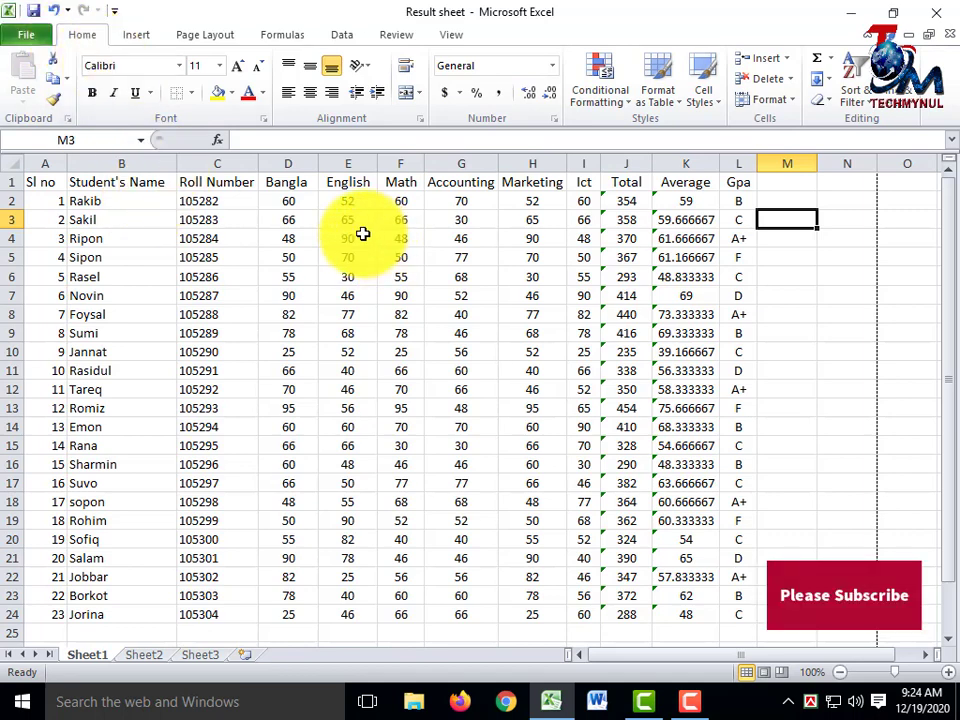
{"action": "left_click_drag", "start_coordinate": [71, 48], "coordinate": [291, 133]}
{"action": "mouse_move", "coordinate": [735, 45]}
{"action": "left_mouse_down"}
{"action": "mouse_move", "coordinate": [795, 88]}
{"action": "mouse_move", "coordinate": [803, 128]}
{"action": "left_mouse_up"}
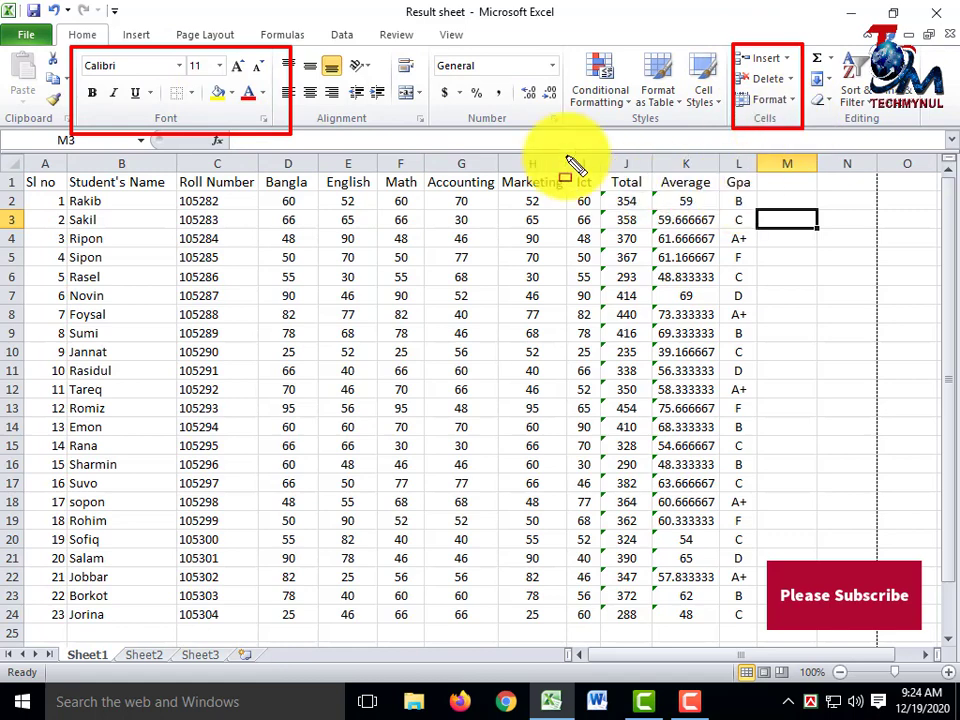
{"action": "key", "text": "Escape"}
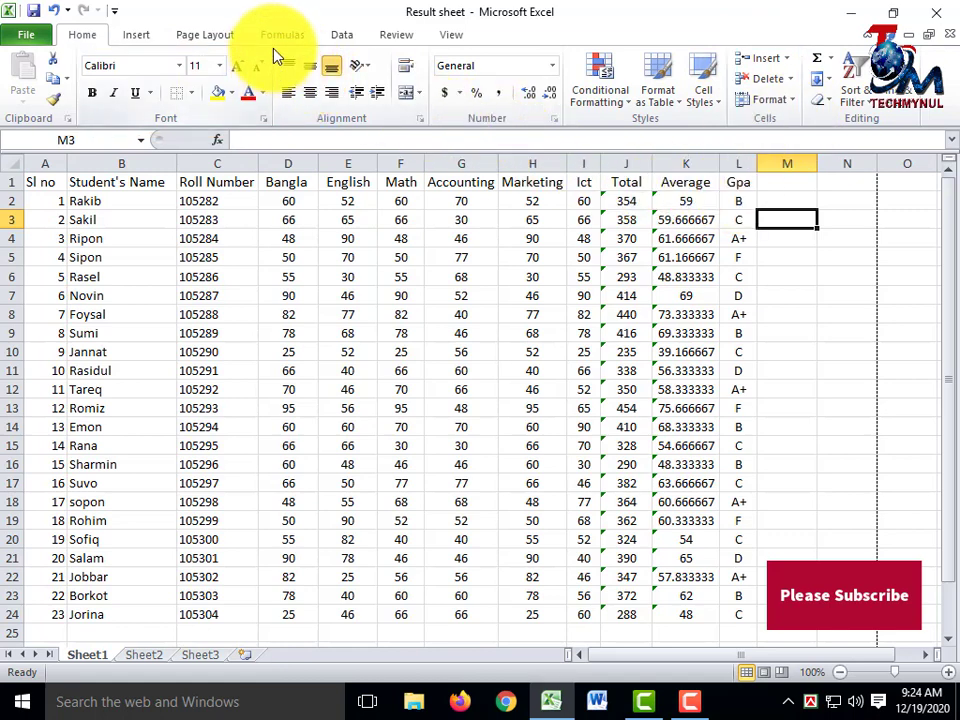
{"action": "left_click_drag", "start_coordinate": [272, 48], "coordinate": [424, 133]}
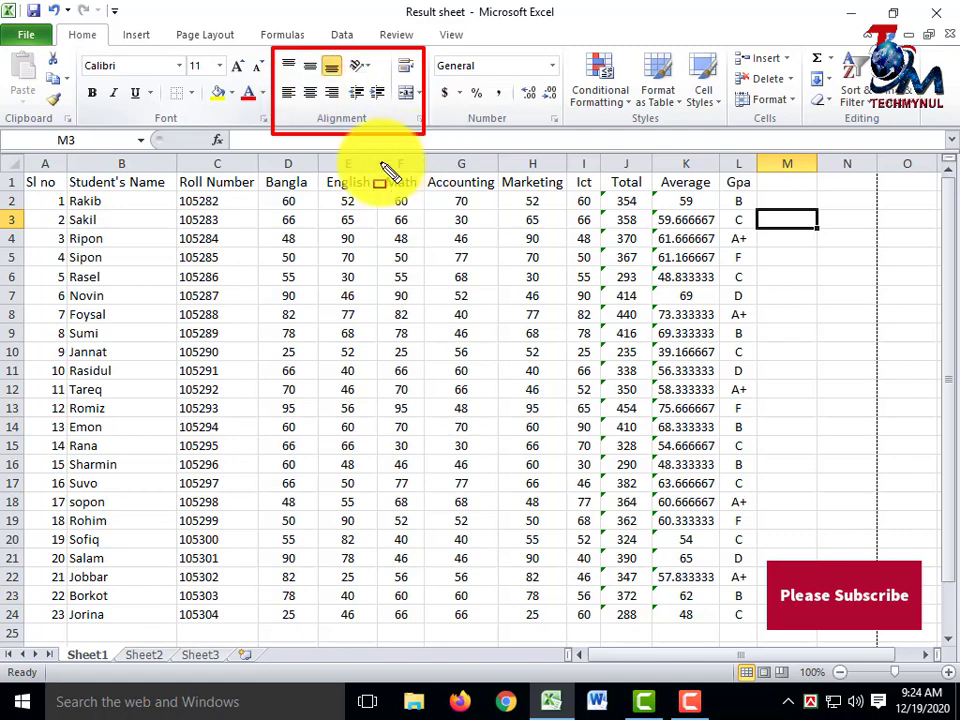
{"action": "key", "text": "Escape"}
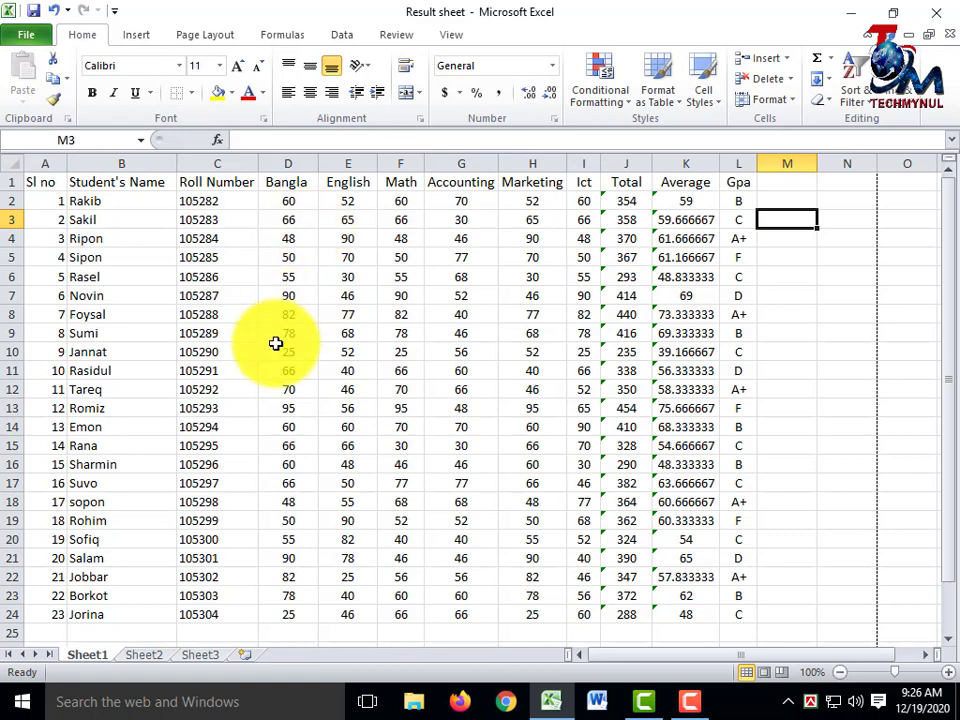
{"action": "mouse_move", "coordinate": [48, 640]}
{"action": "left_mouse_down"}
{"action": "mouse_move", "coordinate": [86, 660]}
{"action": "mouse_move", "coordinate": [158, 647]}
{"action": "left_mouse_up"}
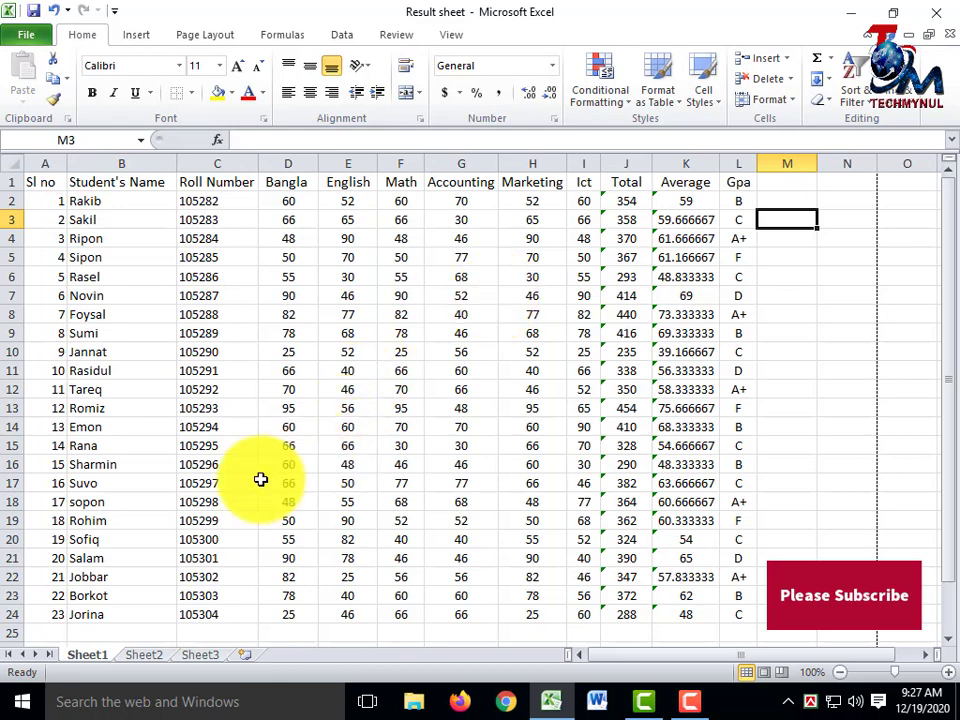
{"action": "left_click_drag", "start_coordinate": [86, 654], "coordinate": [120, 675]}
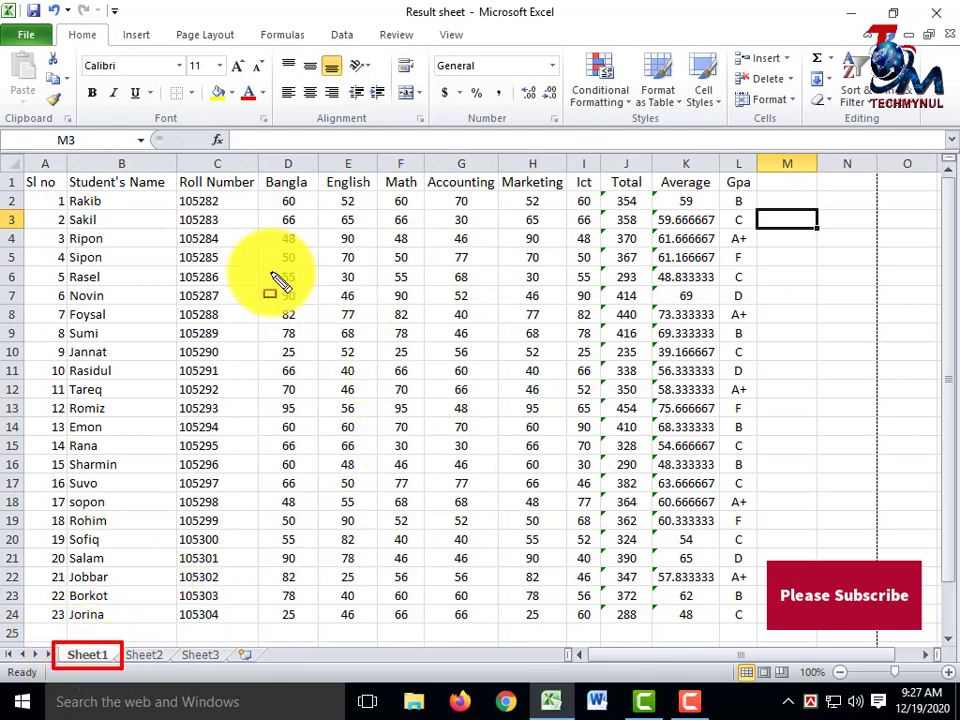
{"action": "mouse_move", "coordinate": [120, 675]}
{"action": "left_mouse_down"}
{"action": "mouse_move", "coordinate": [350, 330]}
{"action": "mouse_move", "coordinate": [311, 401]}
{"action": "left_mouse_up"}
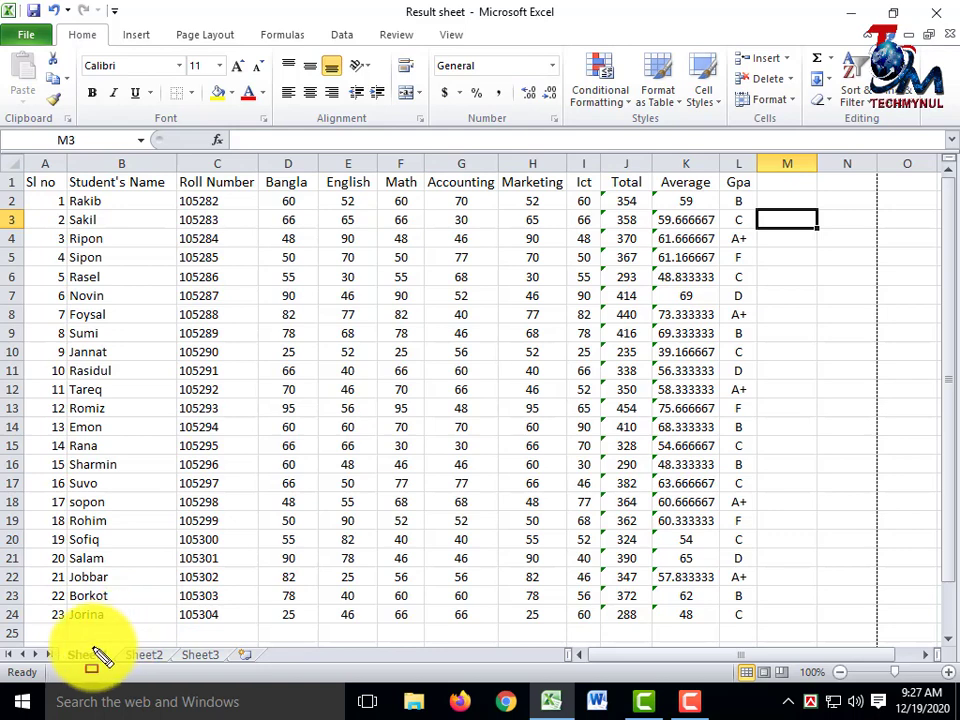
{"action": "mouse_move", "coordinate": [95, 656]}
{"action": "left_mouse_down"}
{"action": "mouse_move", "coordinate": [80, 655]}
{"action": "mouse_move", "coordinate": [118, 658]}
{"action": "left_mouse_up"}
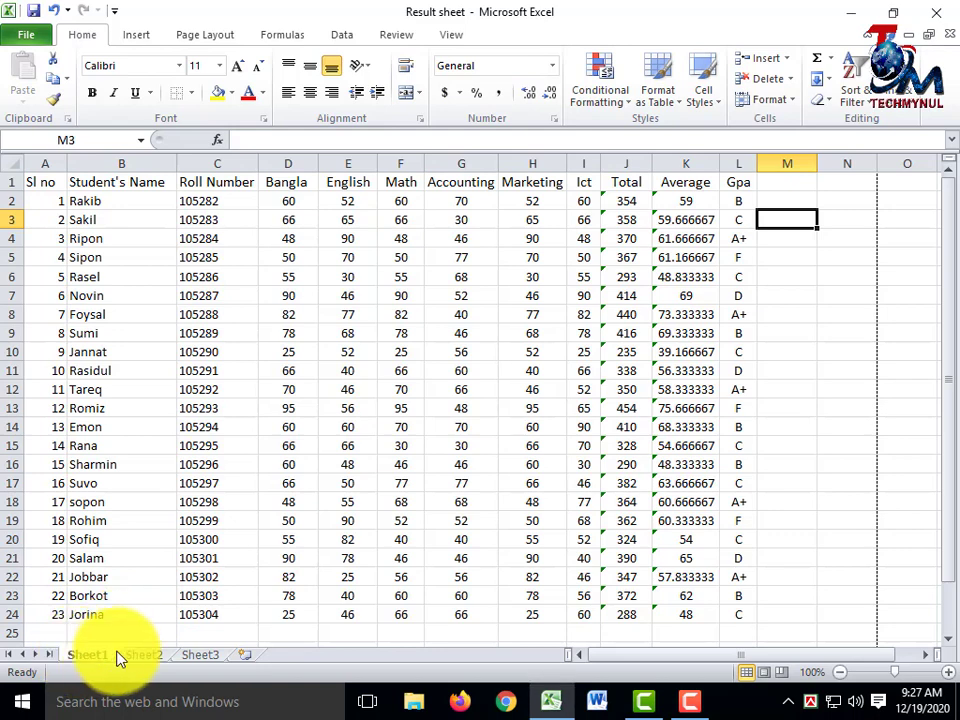
{"action": "left_click", "coordinate": [138, 656]}
{"action": "left_click", "coordinate": [200, 655]}
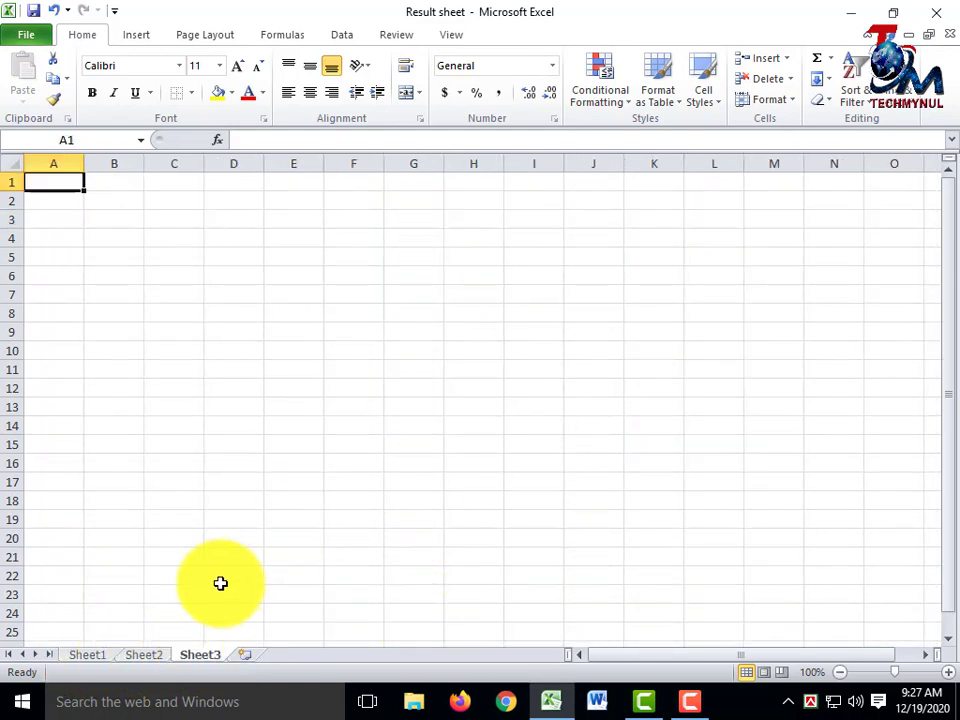
{"action": "left_click", "coordinate": [87, 655]}
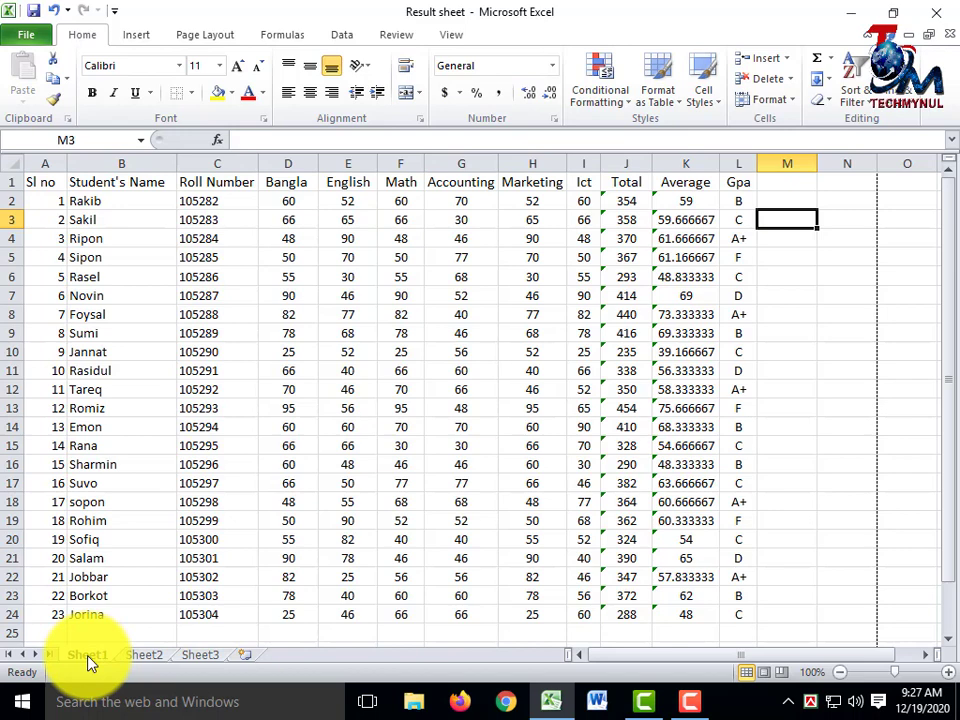
Clear the Sheet1 tab name and enter 'Result Sheet' as the worksheet's new name
{"action": "right_click", "coordinate": [90, 662]}
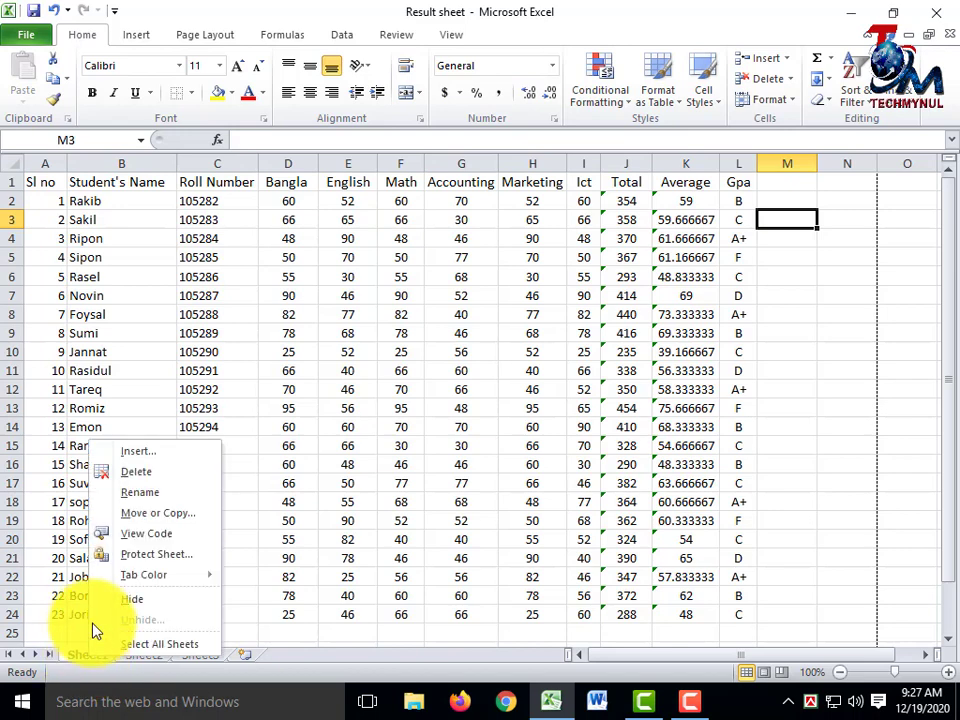
{"action": "left_click_drag", "start_coordinate": [103, 478], "coordinate": [160, 508]}
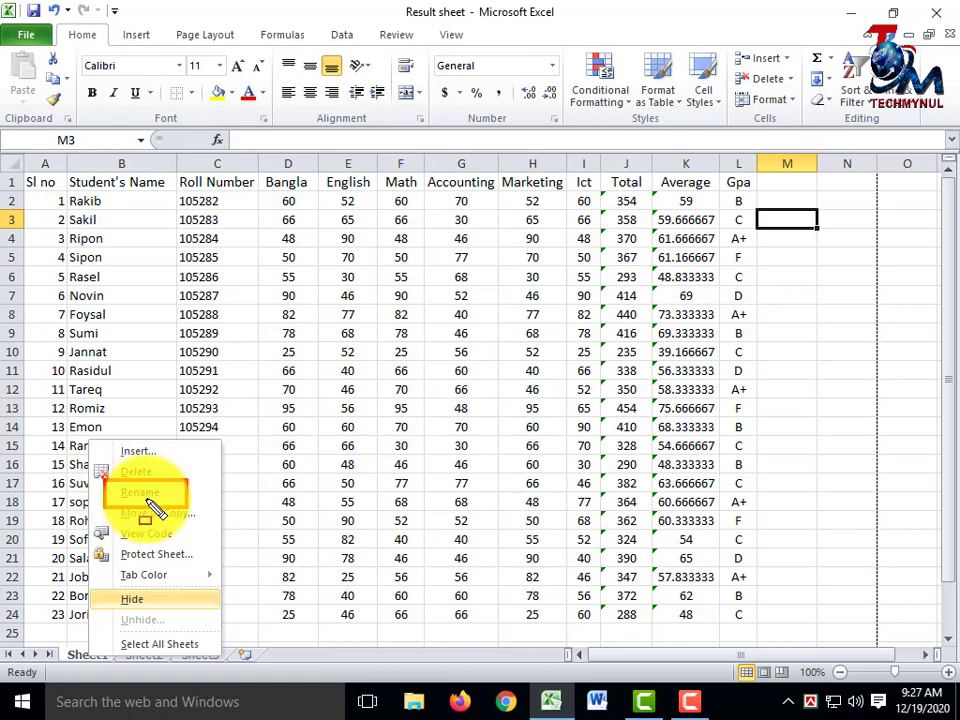
{"action": "key", "text": "Escape"}
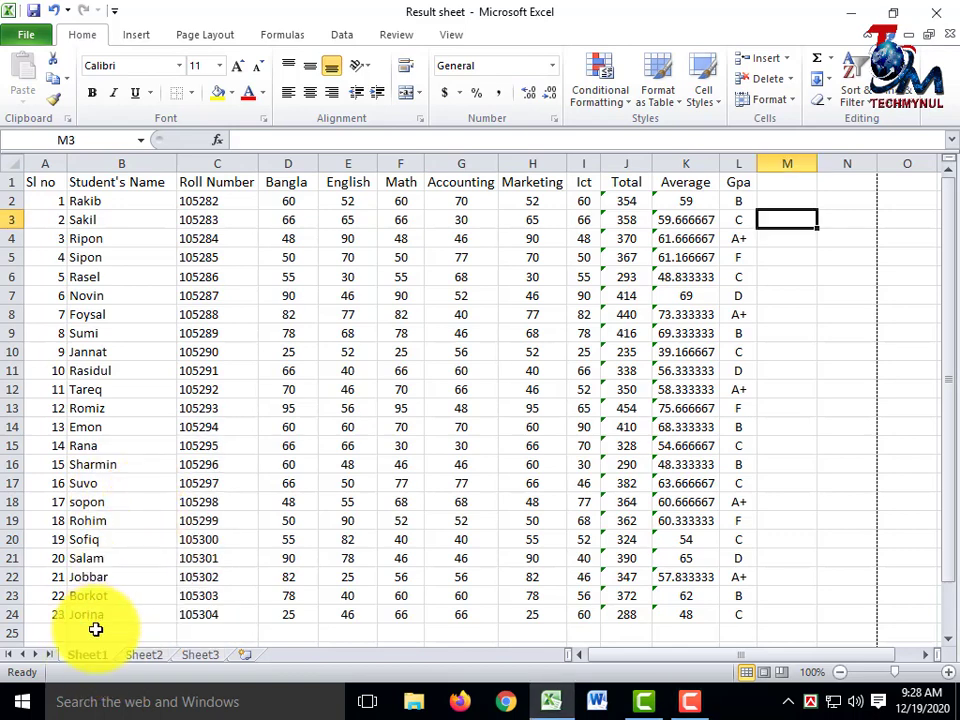
{"action": "right_click", "coordinate": [95, 655]}
{"action": "left_click", "coordinate": [142, 487]}
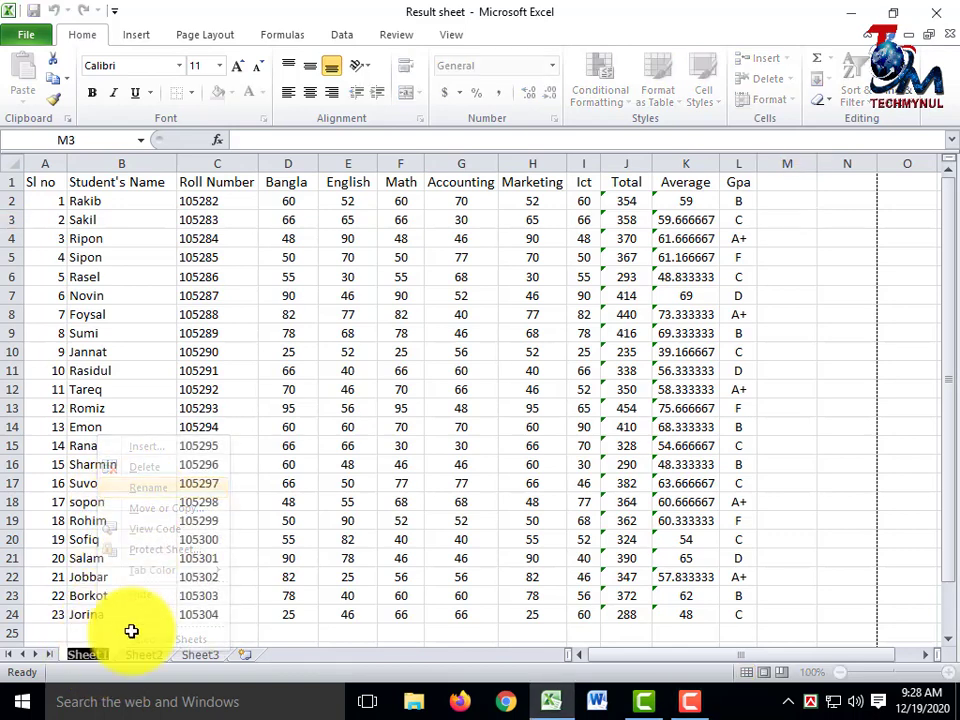
{"action": "key", "text": "Escape"}
{"action": "mouse_move", "coordinate": [537, 714]}
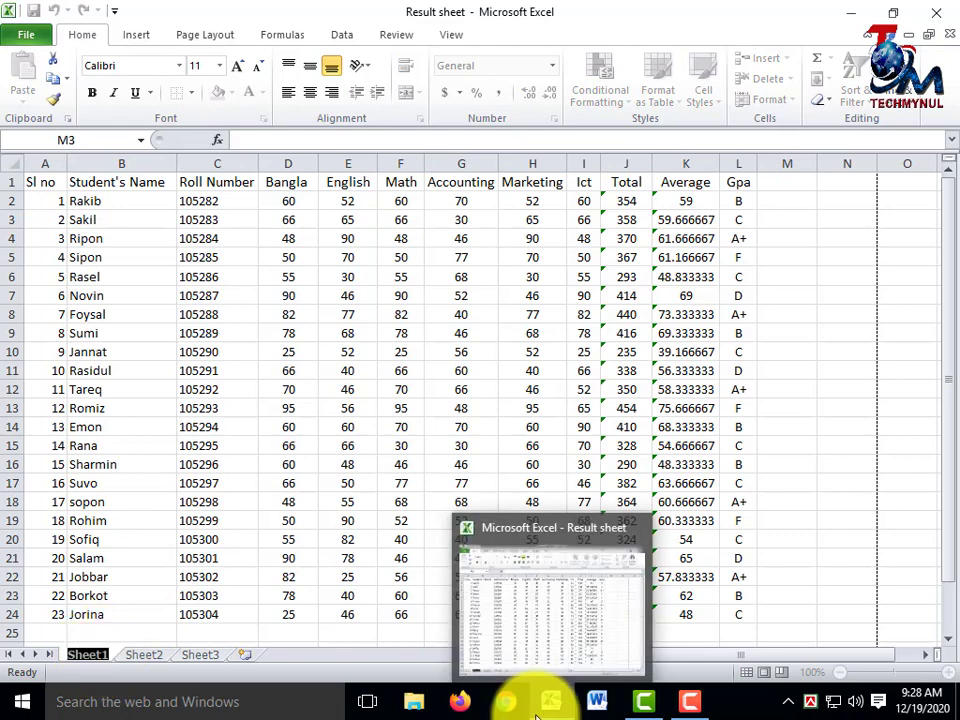
{"action": "double_click", "coordinate": [113, 656]}
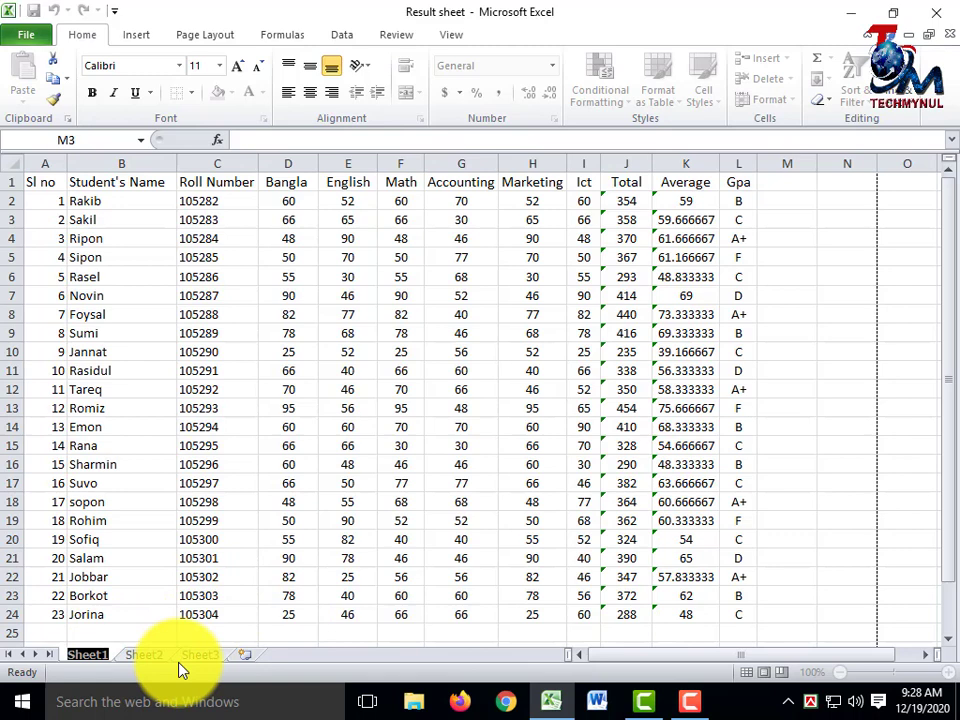
{"action": "key", "text": "BackSpace"}
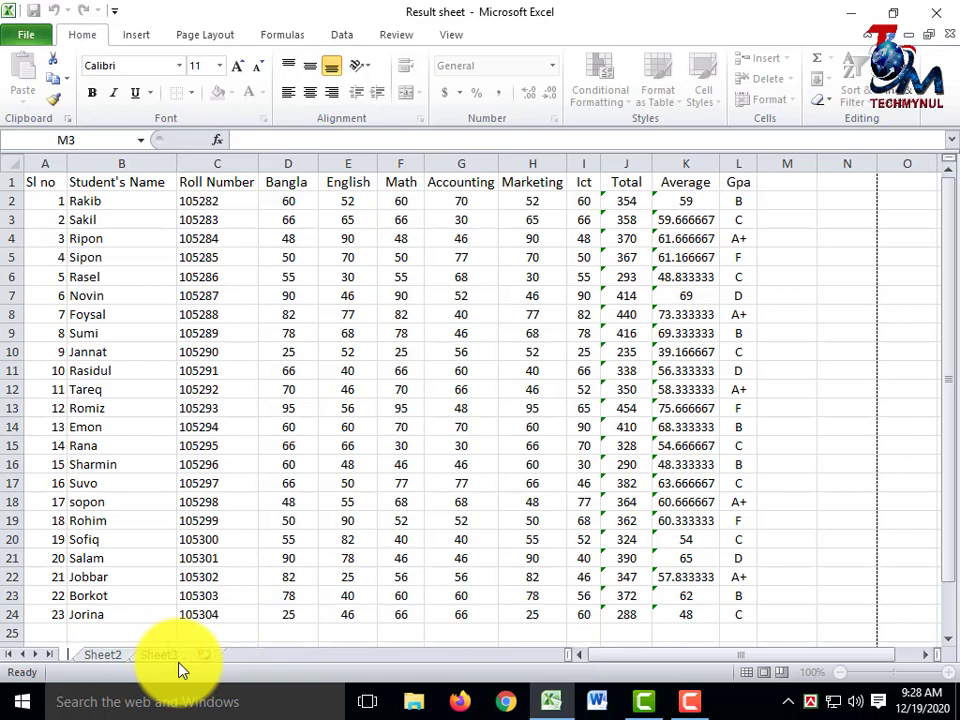
{"action": "type", "text": "Result "}
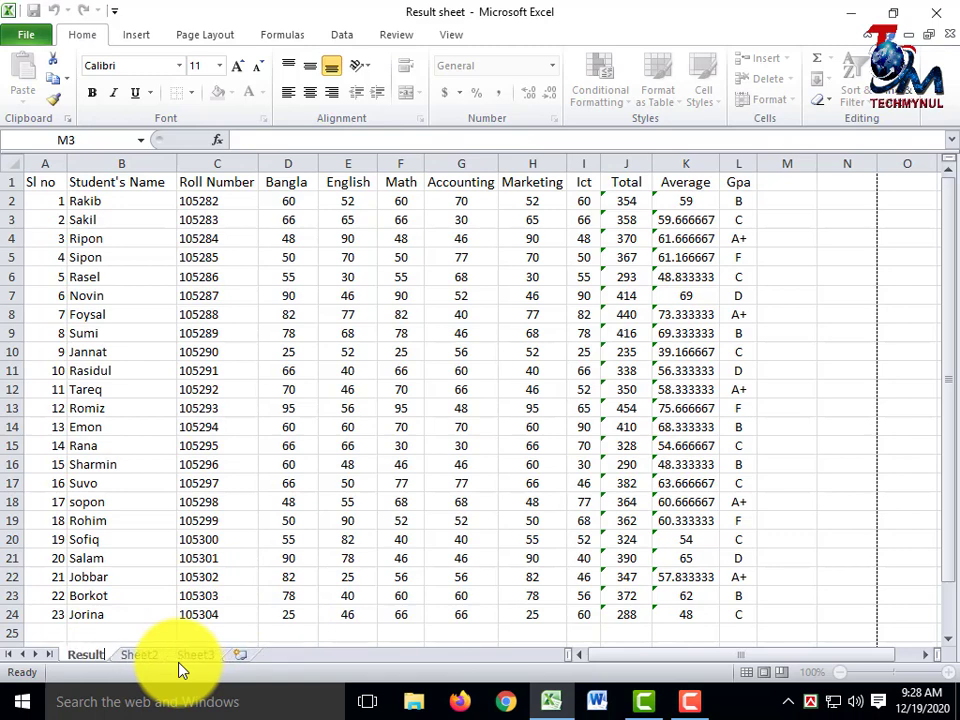
{"action": "type", "text": "Sheet"}
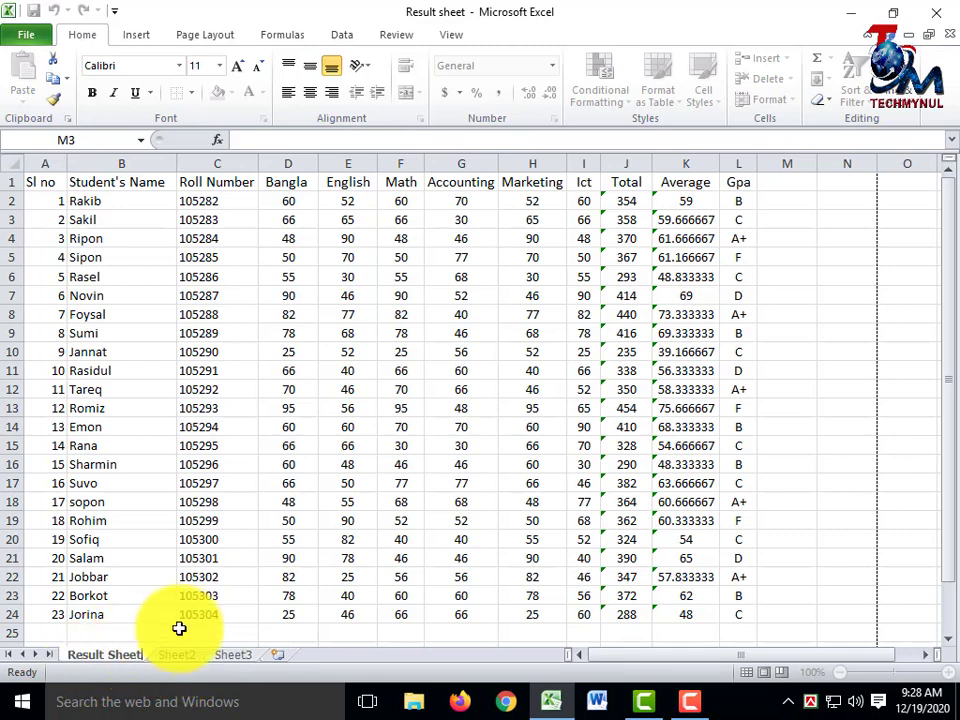
{"action": "left_click", "coordinate": [334, 612]}
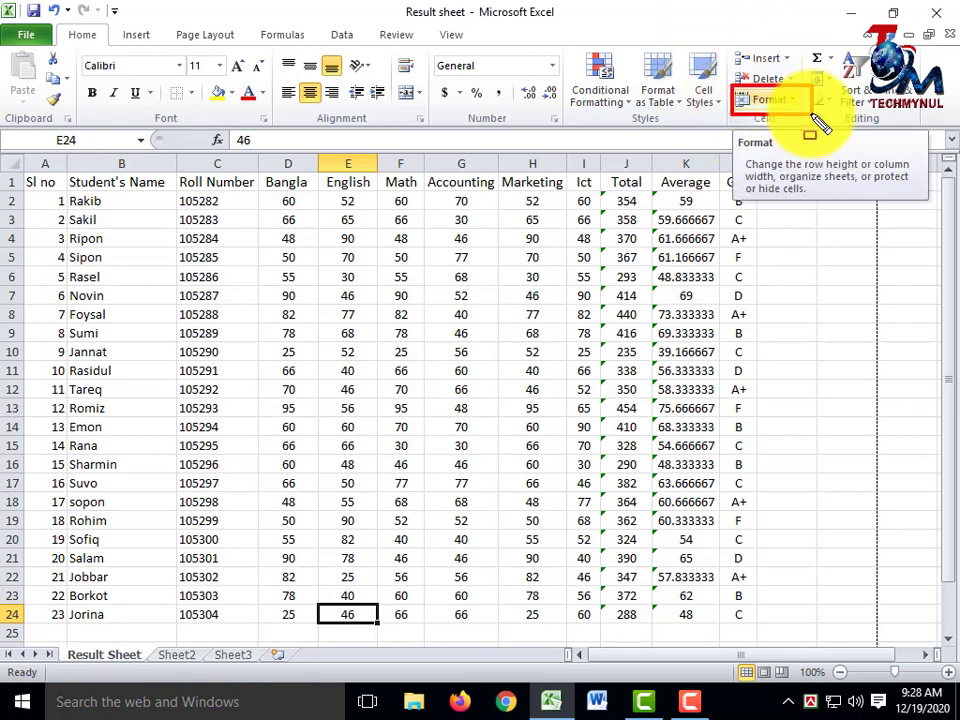
Set the Result Sheet tab colour to yellow through Format > Tab Color
{"action": "left_click", "coordinate": [785, 100]}
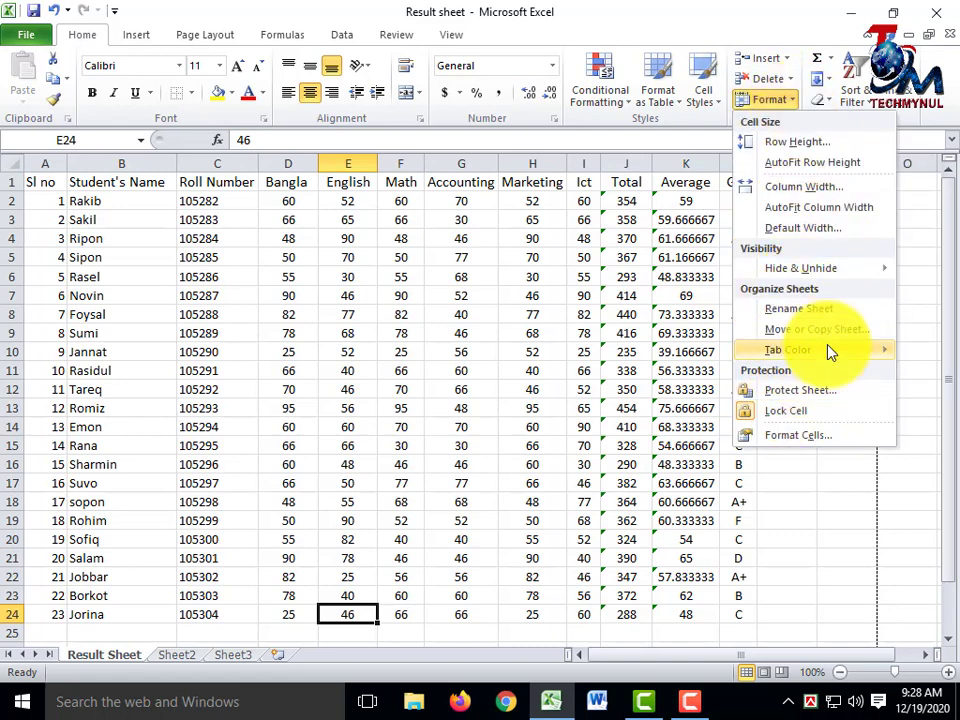
{"action": "mouse_move", "coordinate": [827, 352]}
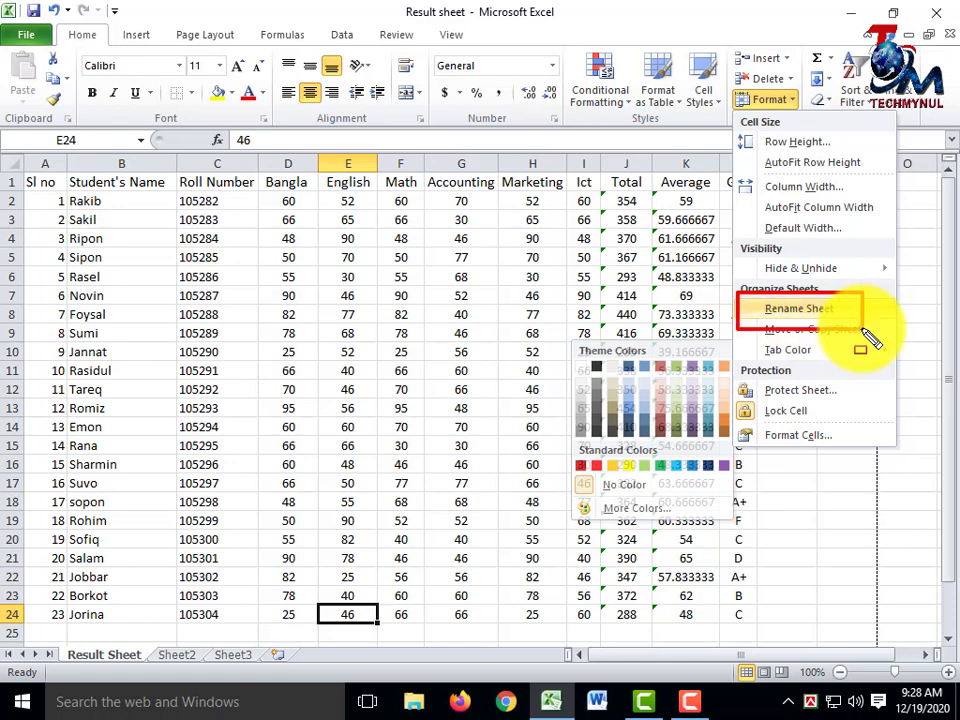
{"action": "left_click", "coordinate": [752, 98]}
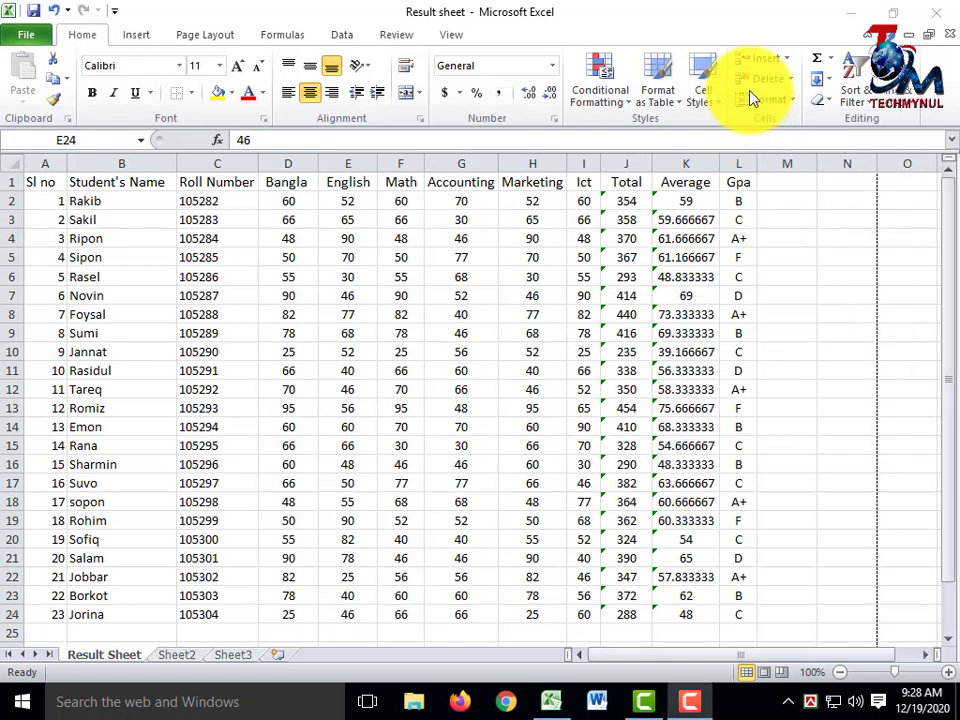
{"action": "left_click", "coordinate": [760, 102]}
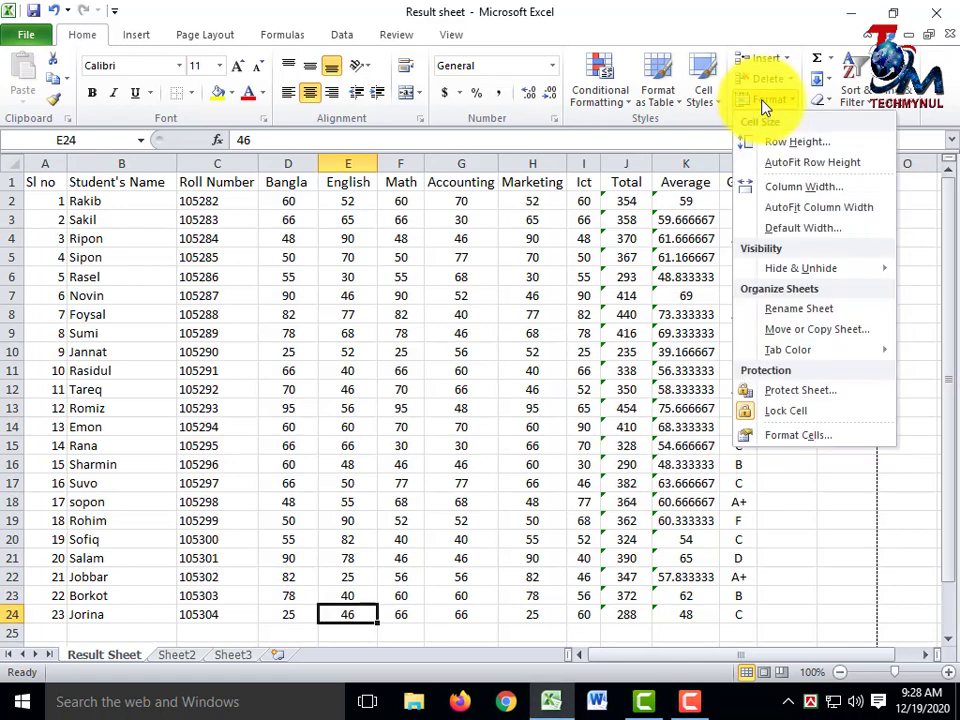
{"action": "left_click", "coordinate": [795, 308]}
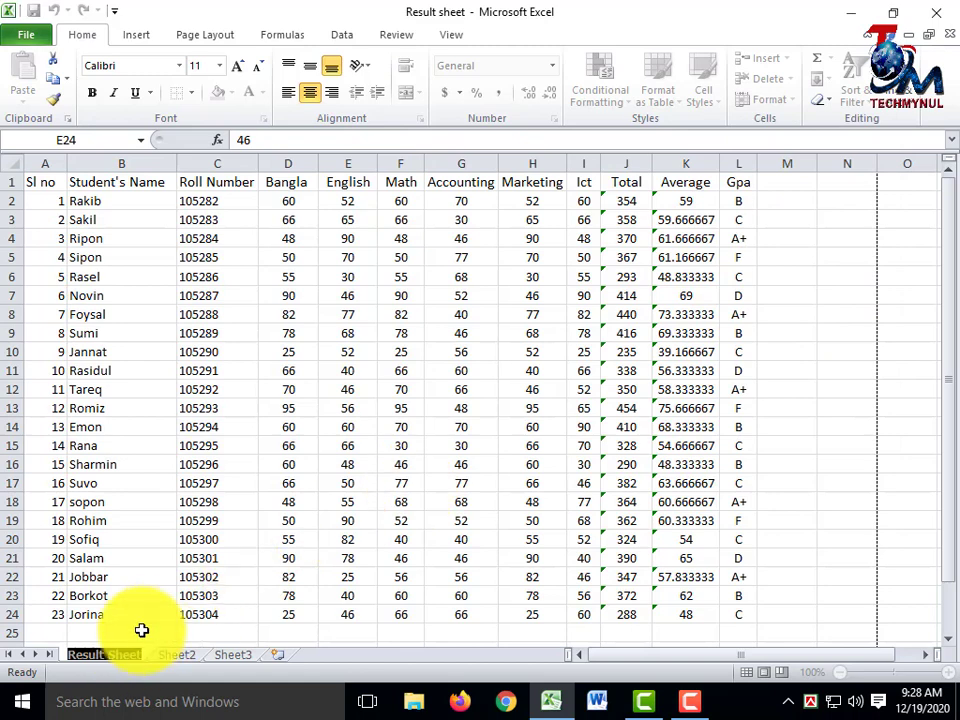
{"action": "key", "text": "Return"}
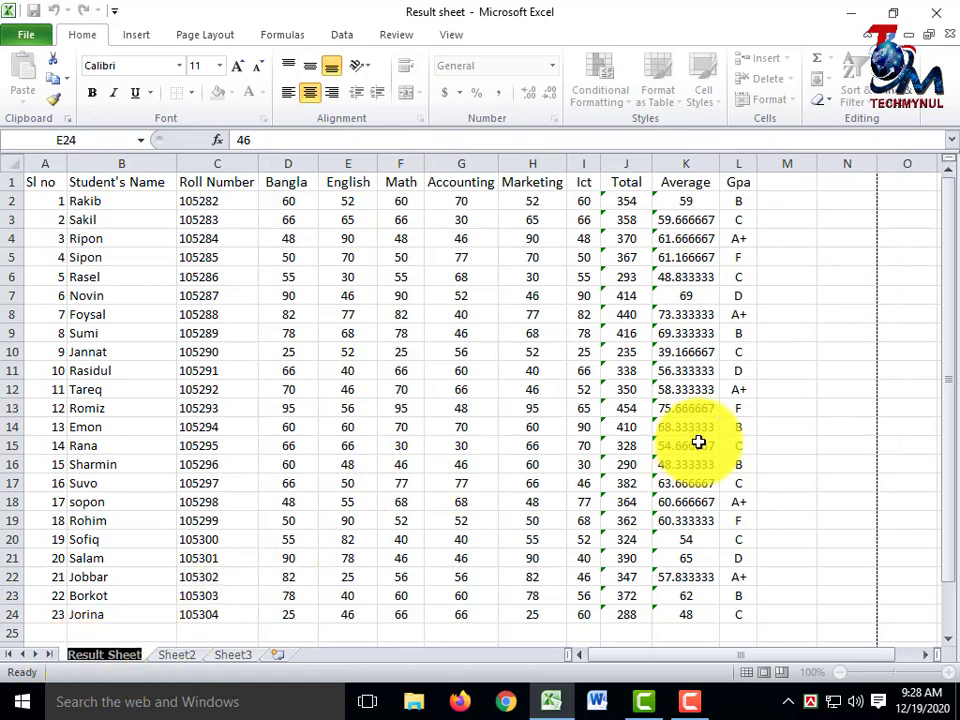
{"action": "left_click", "coordinate": [740, 371]}
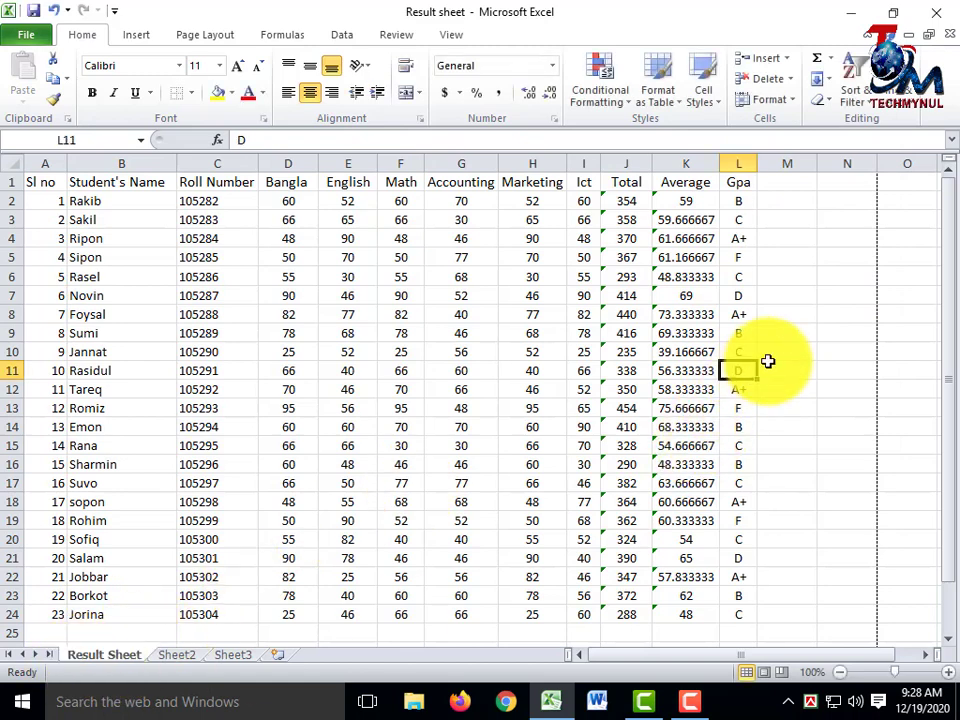
{"action": "left_click", "coordinate": [775, 99]}
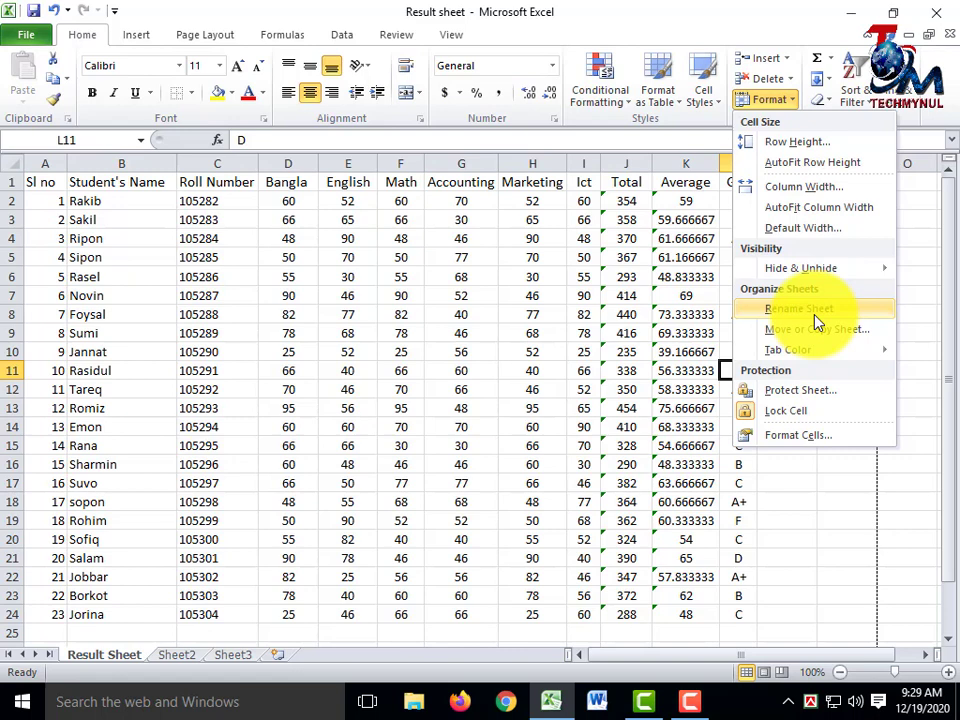
{"action": "mouse_move", "coordinate": [803, 347]}
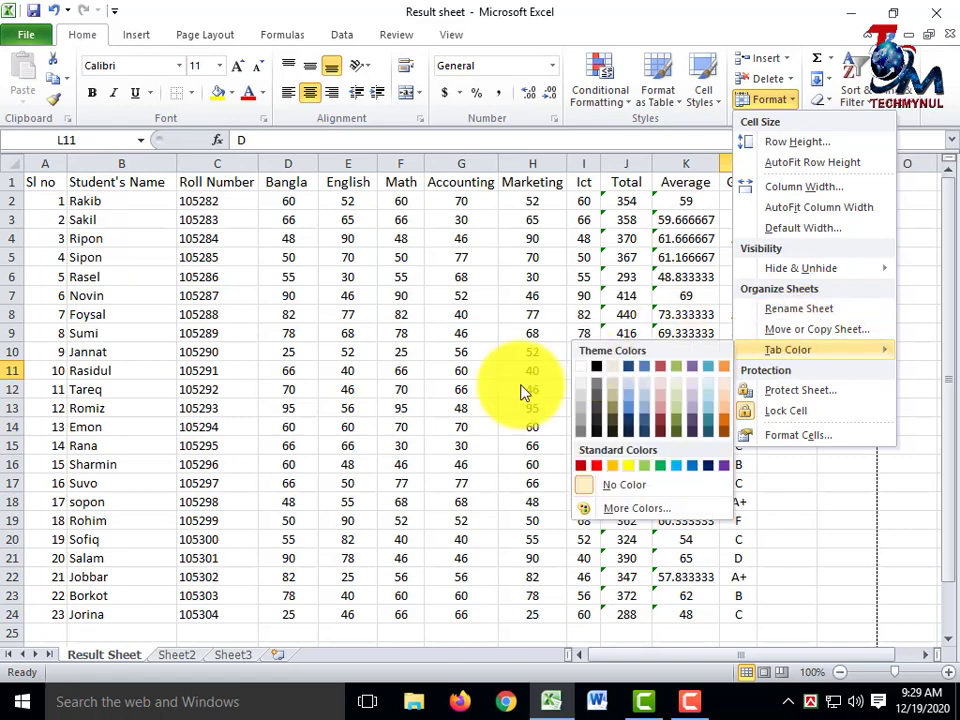
{"action": "left_click", "coordinate": [218, 462]}
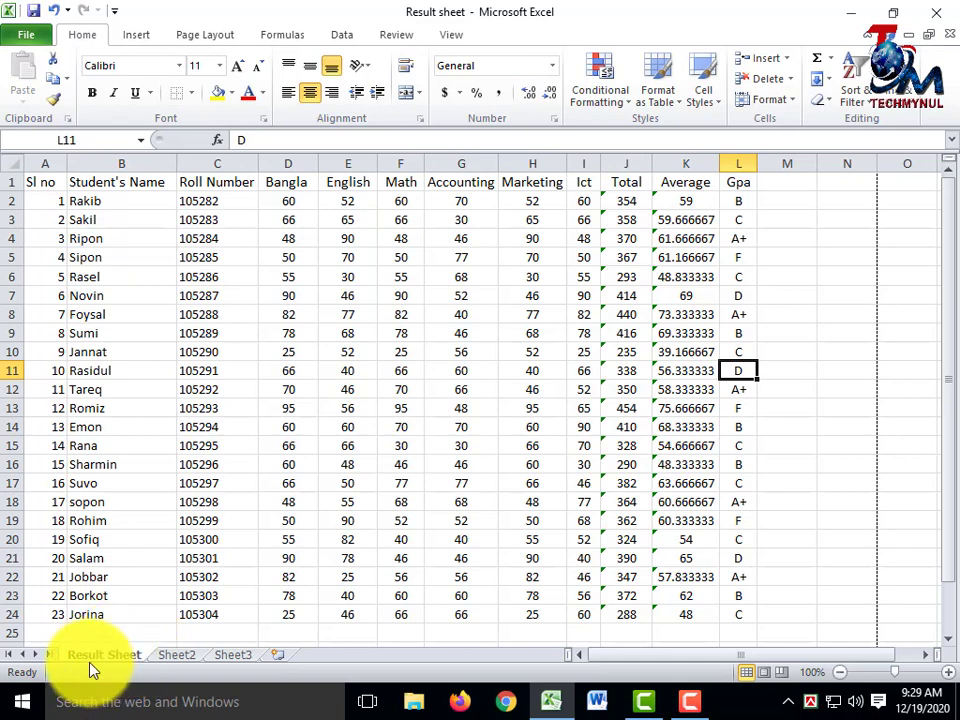
Switch to Sheet2 to check the yellow tab, then return to the Result Sheet
{"action": "left_click", "coordinate": [771, 104]}
{"action": "mouse_move", "coordinate": [779, 362]}
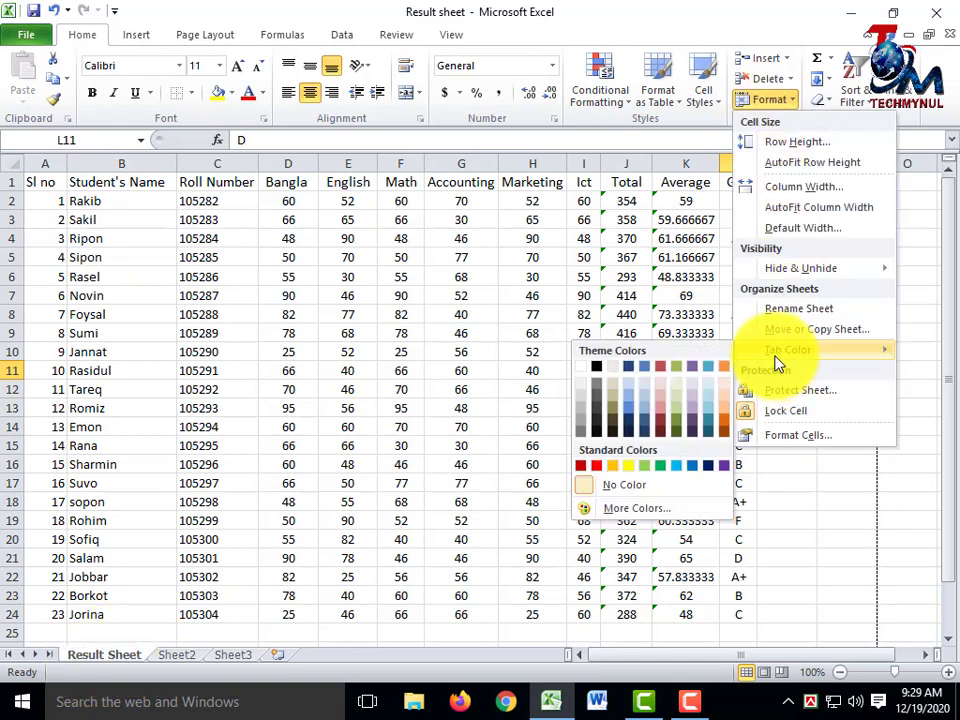
{"action": "left_click", "coordinate": [631, 477]}
{"action": "left_click", "coordinate": [316, 522]}
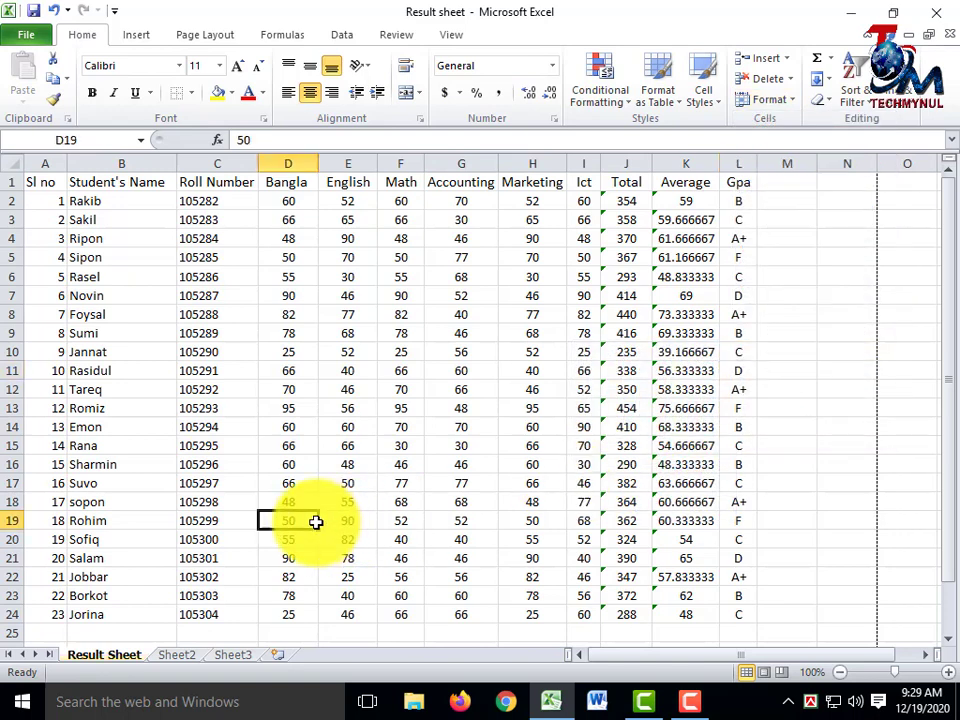
{"action": "left_click", "coordinate": [176, 656]}
{"action": "left_click", "coordinate": [115, 663]}
{"action": "left_click", "coordinate": [156, 660]}
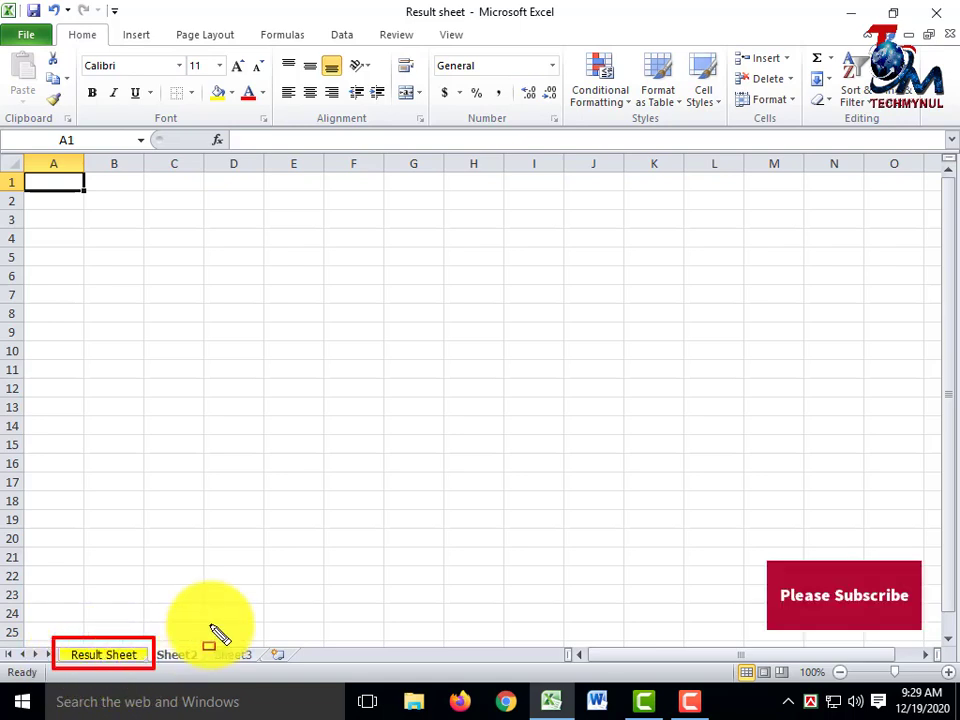
{"action": "left_click", "coordinate": [100, 655]}
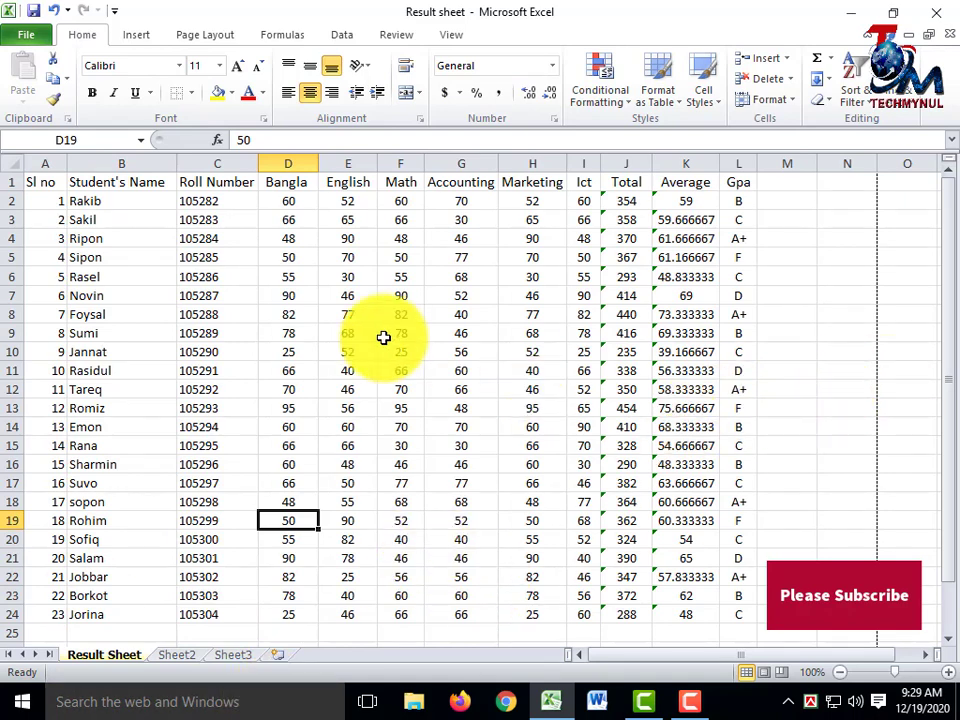
Step through the row 1 heading cells from Sl no to Average
{"action": "left_click", "coordinate": [42, 182]}
{"action": "left_click_drag", "start_coordinate": [42, 182], "coordinate": [348, 201]}
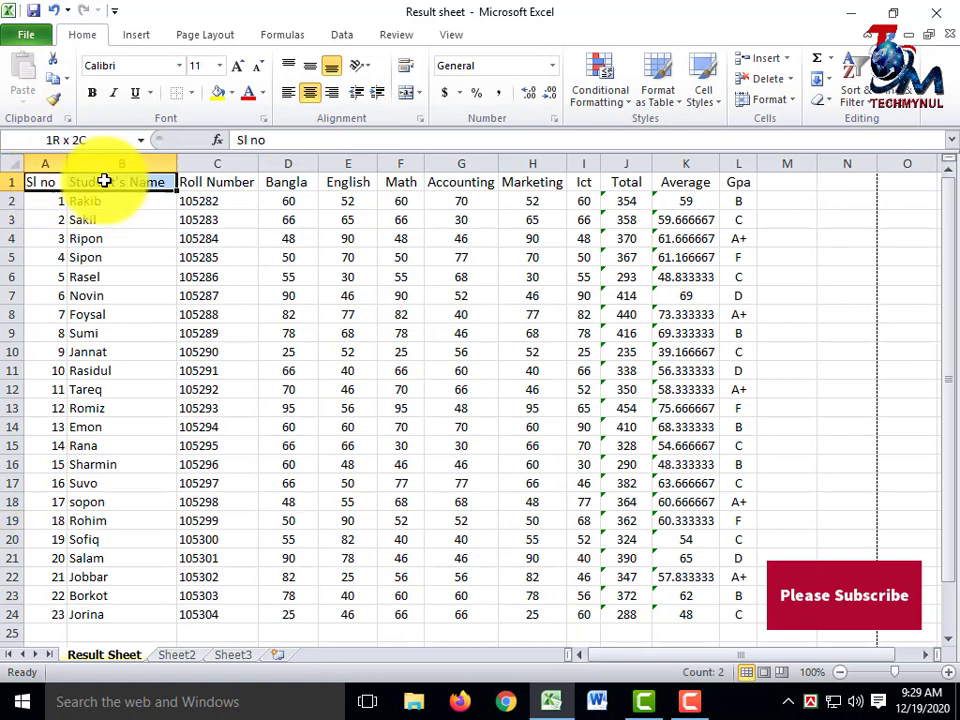
{"action": "left_click", "coordinate": [505, 330]}
{"action": "left_click", "coordinate": [38, 183]}
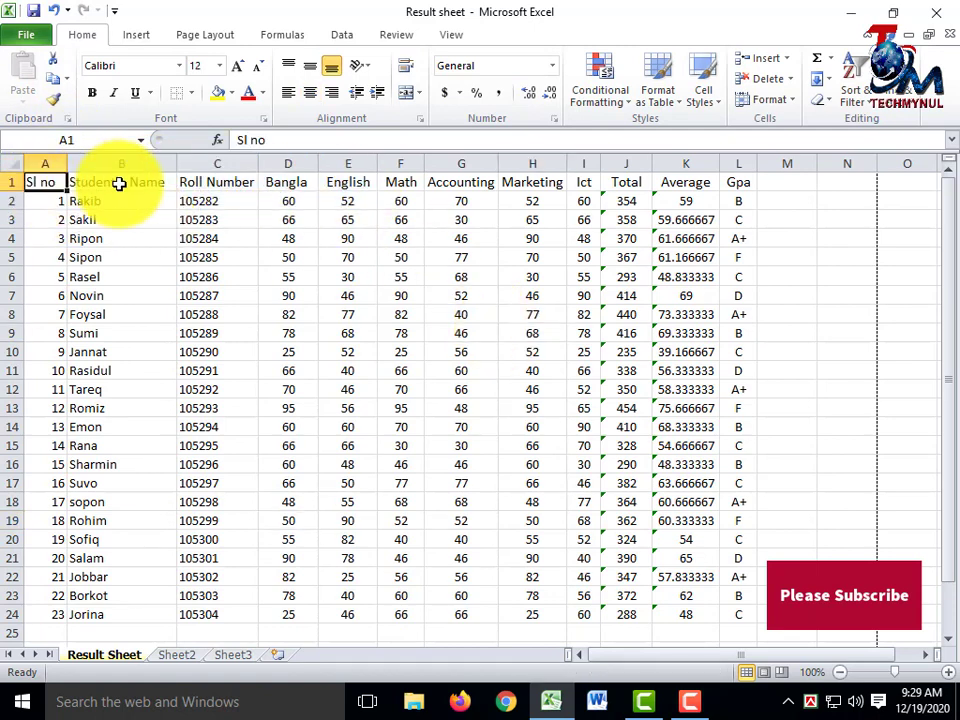
{"action": "left_click", "coordinate": [118, 182]}
{"action": "left_click", "coordinate": [208, 189]}
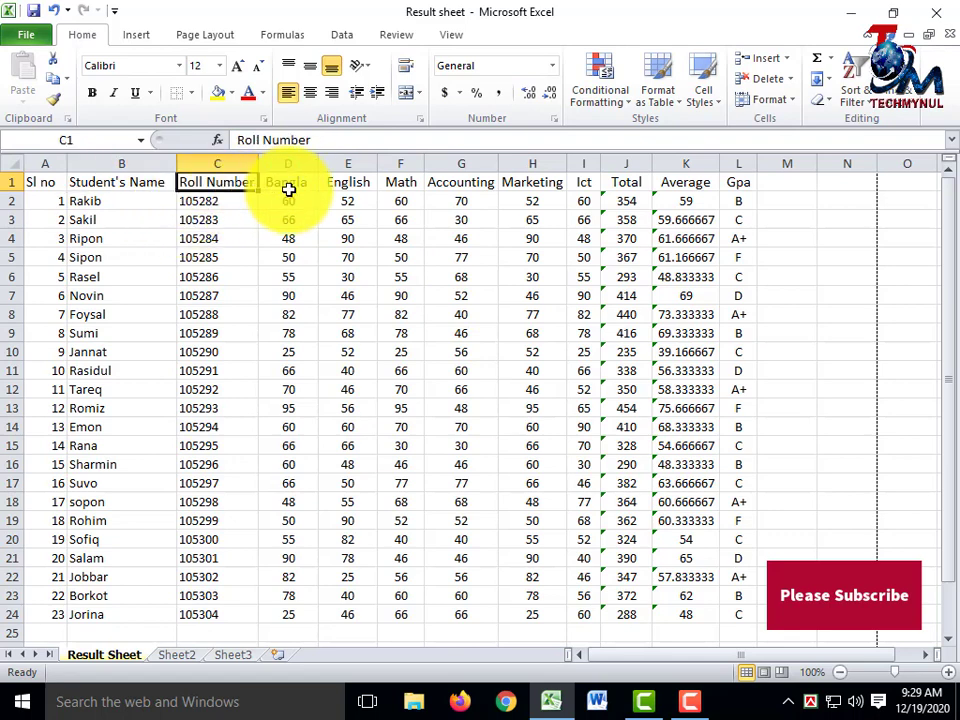
{"action": "left_click", "coordinate": [288, 186]}
{"action": "left_click", "coordinate": [340, 184]}
{"action": "left_click", "coordinate": [400, 186]}
{"action": "left_click", "coordinate": [468, 186]}
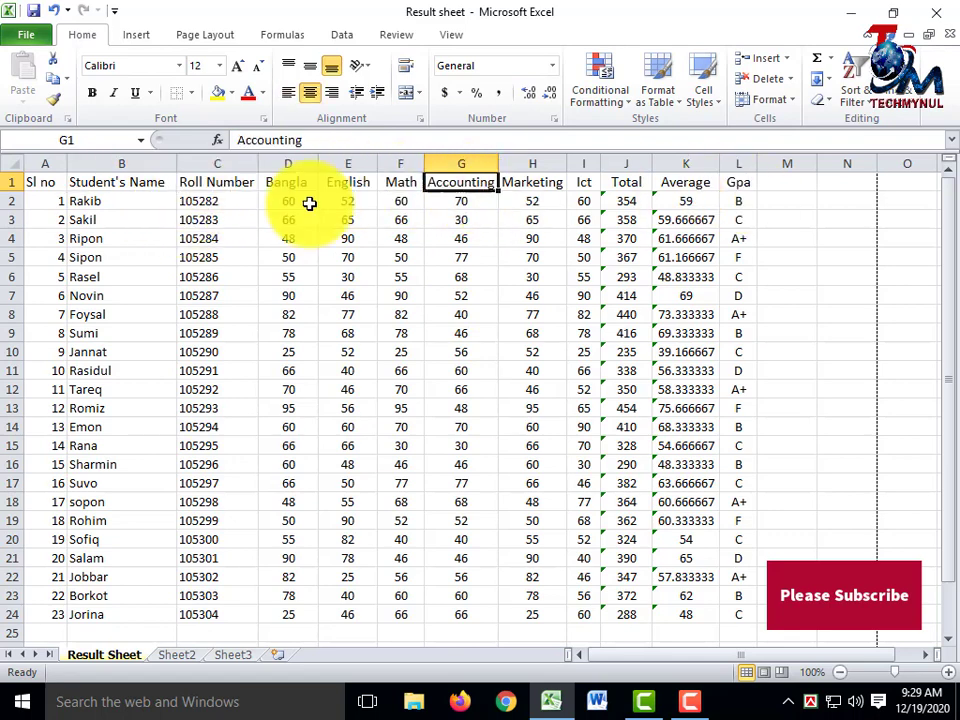
{"action": "left_click", "coordinate": [630, 186]}
{"action": "left_click", "coordinate": [686, 183]}
{"action": "left_click", "coordinate": [545, 280]}
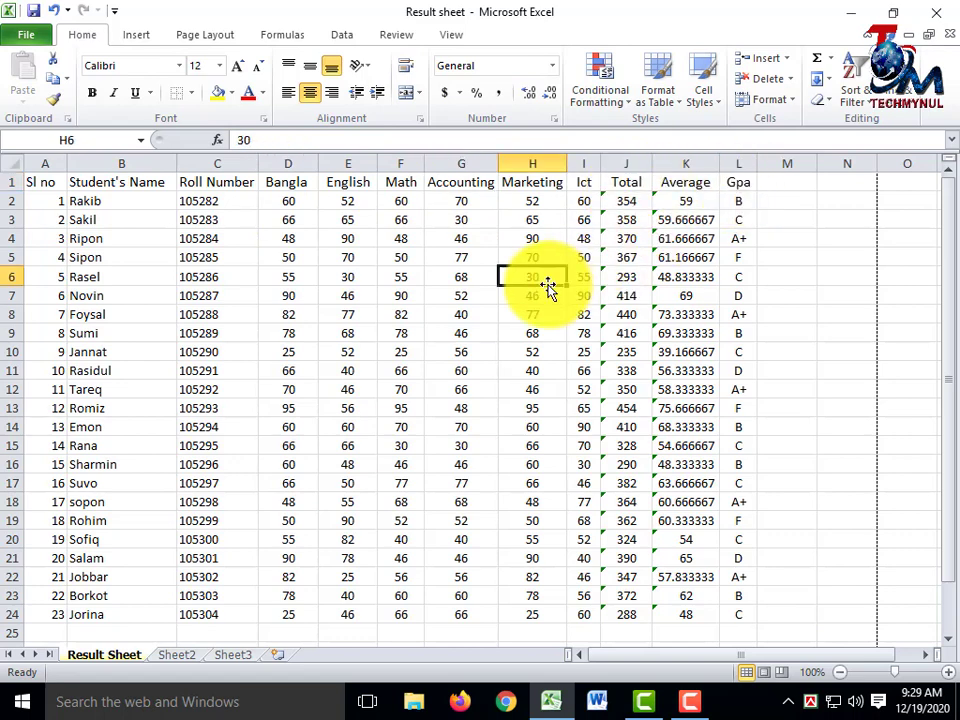
Select the heading row from Sl no to Gpa, make it bold and copy it
{"action": "left_click_drag", "start_coordinate": [45, 184], "coordinate": [740, 186]}
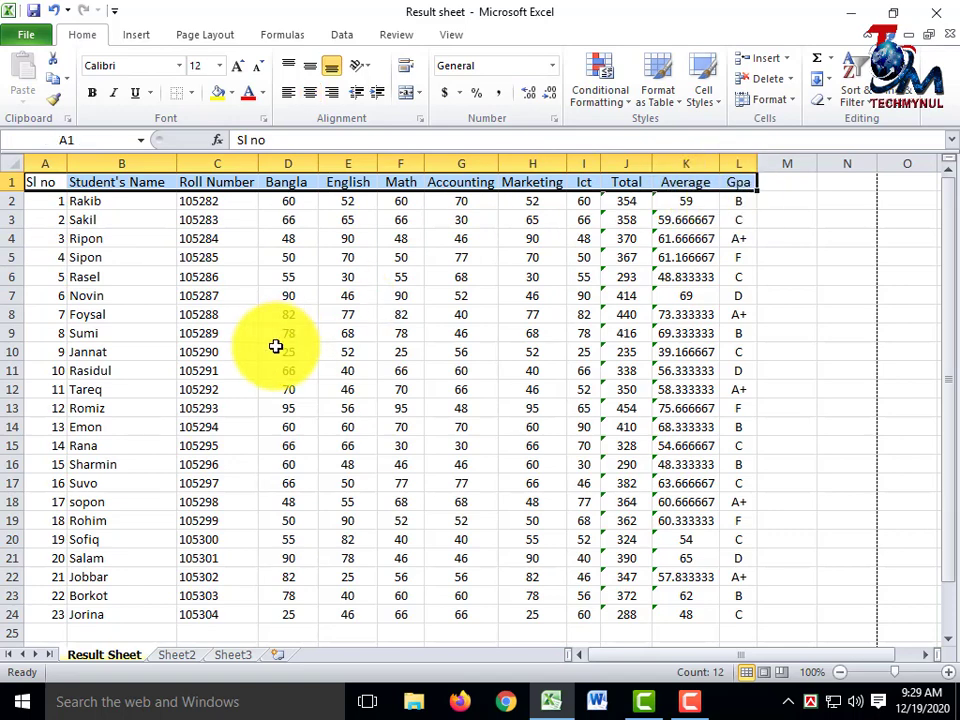
{"action": "left_click", "coordinate": [240, 316]}
{"action": "left_click", "coordinate": [40, 184]}
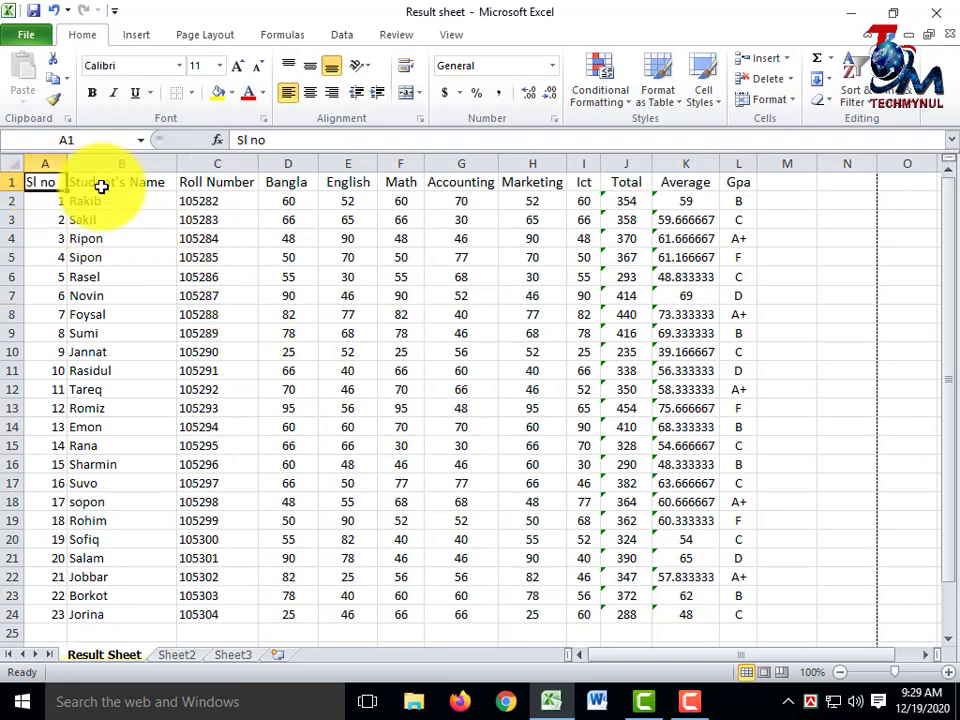
{"action": "left_click_drag", "start_coordinate": [101, 187], "coordinate": [722, 186]}
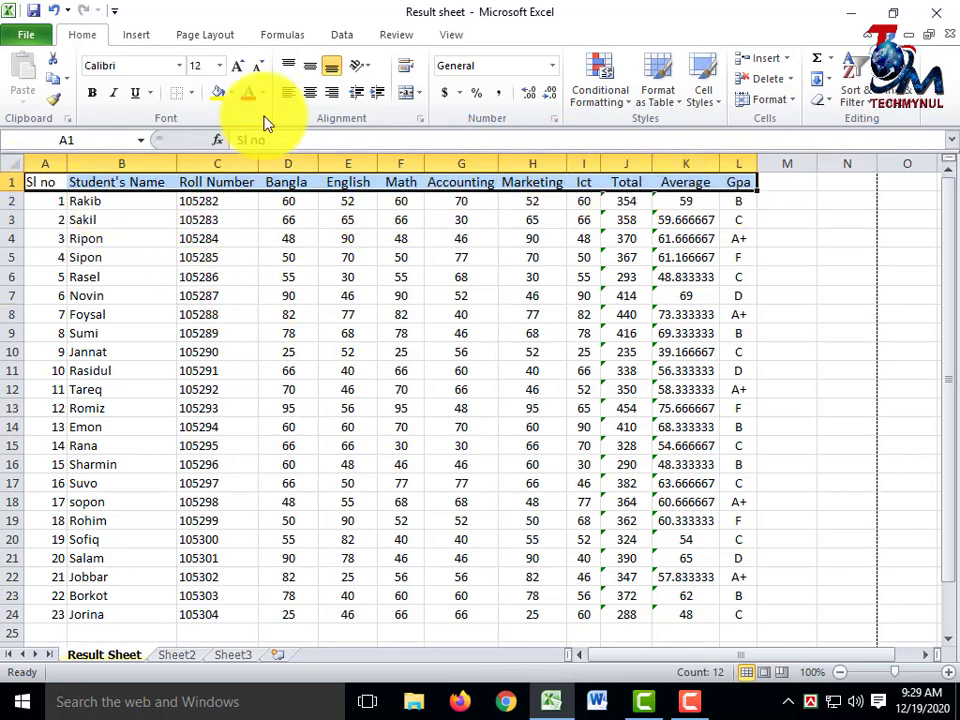
{"action": "left_click", "coordinate": [91, 98]}
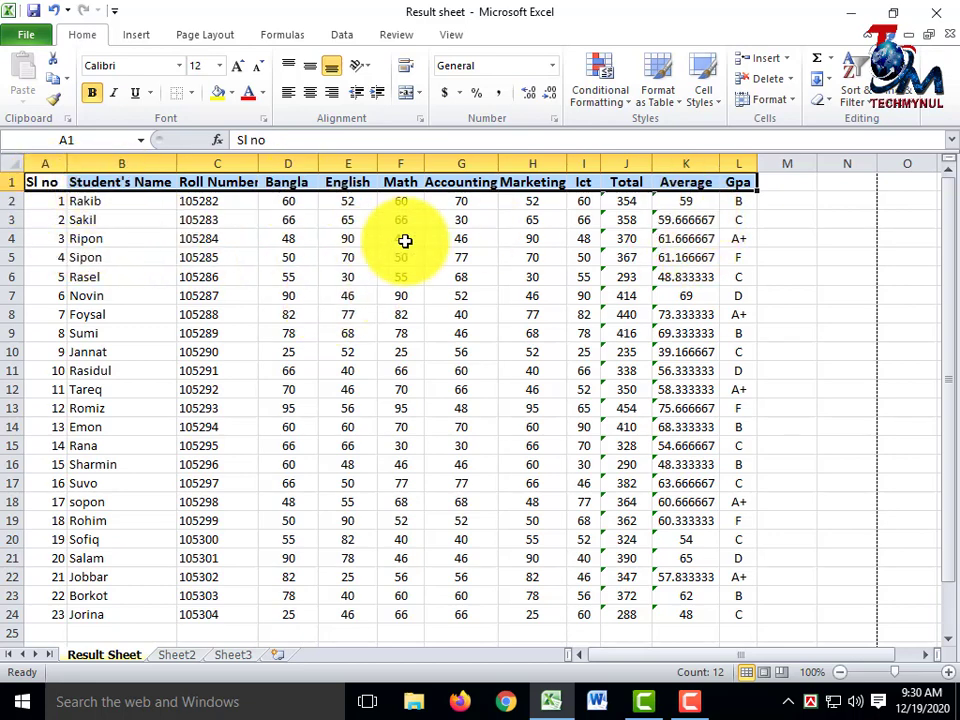
{"action": "key", "text": "ctrl+c"}
{"action": "left_click", "coordinate": [197, 275]}
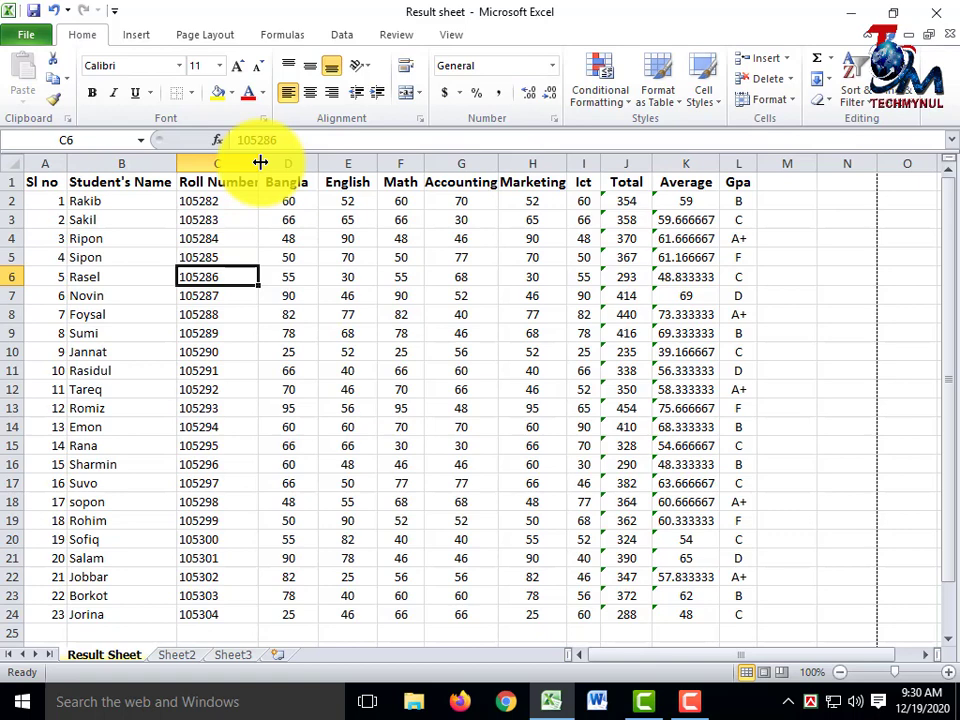
Resize Roll Number to about 13.57 and Student's Name to 16.00 by dragging column borders
{"action": "left_click_drag", "start_coordinate": [259, 162], "coordinate": [268, 167]}
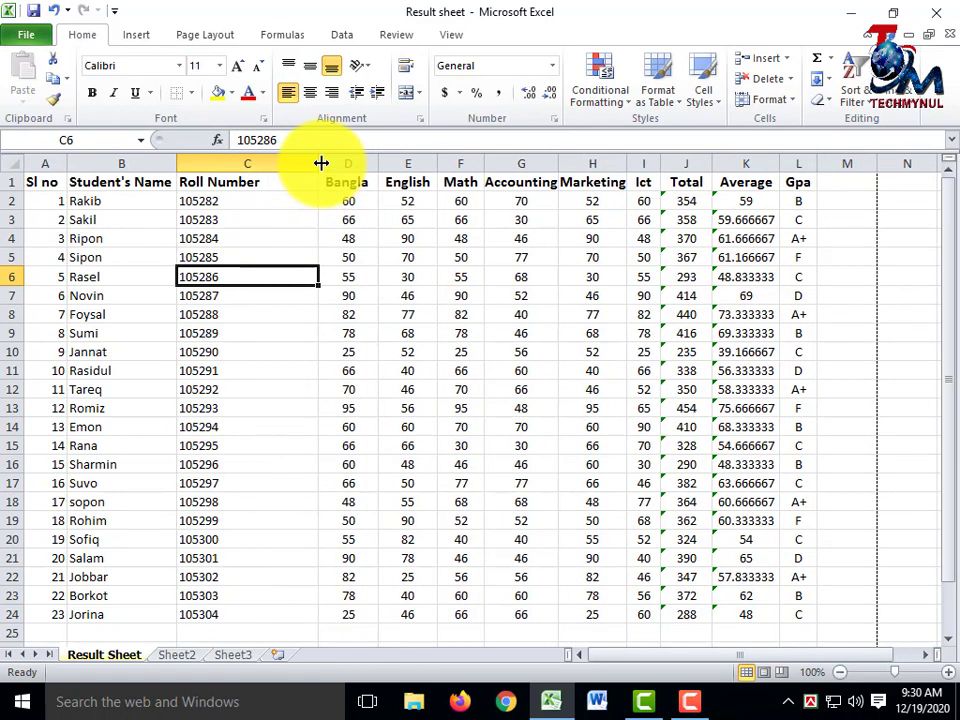
{"action": "left_click_drag", "start_coordinate": [268, 167], "coordinate": [271, 173]}
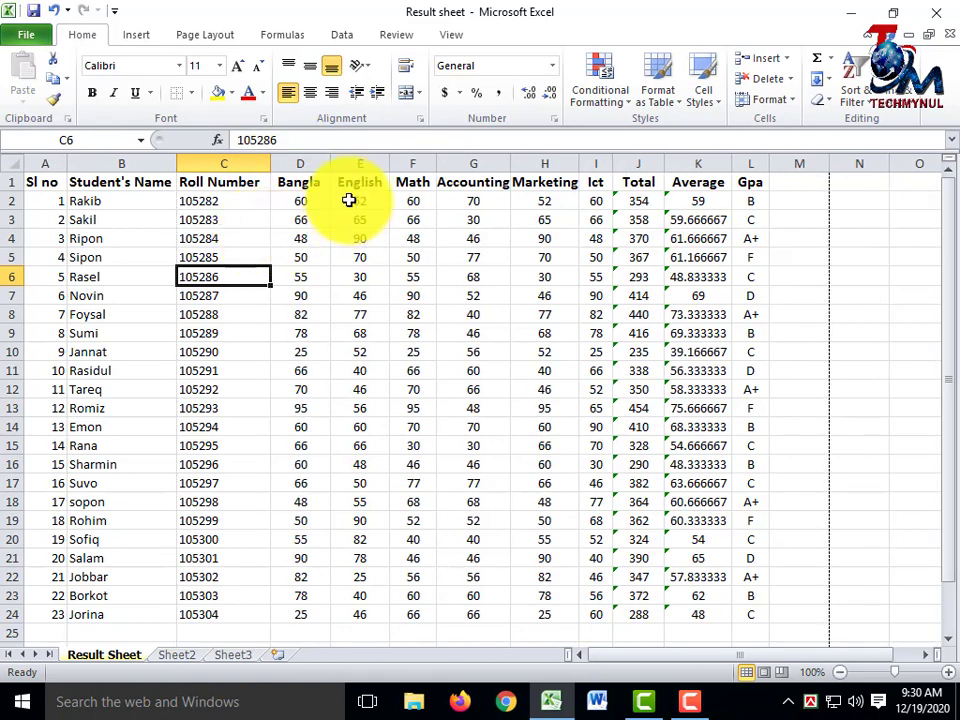
{"action": "left_click_drag", "start_coordinate": [177, 165], "coordinate": [186, 167]}
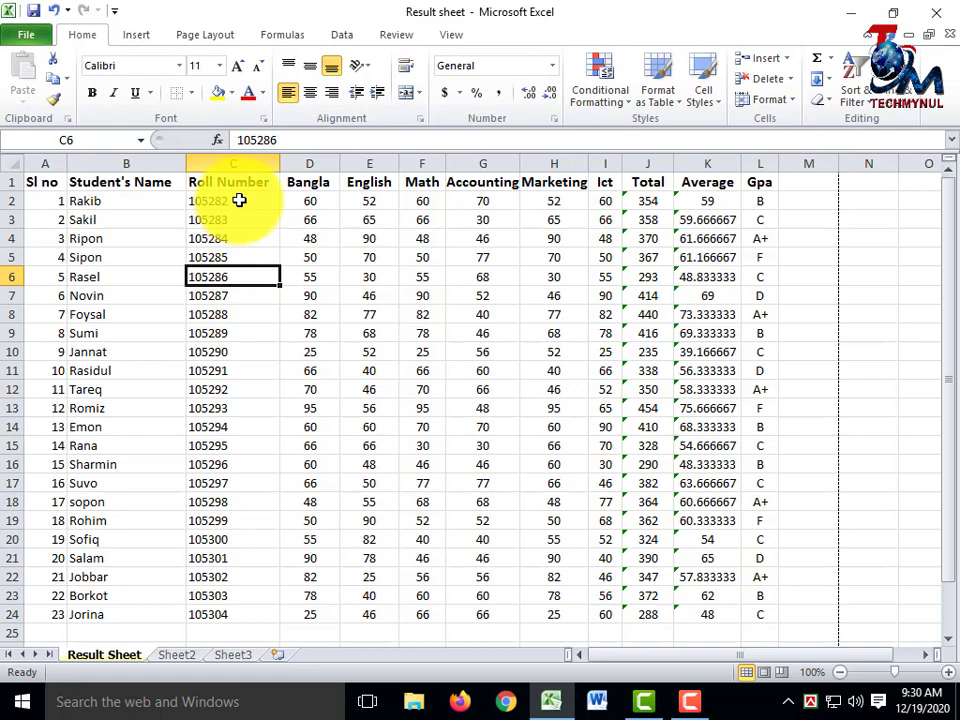
Edit C1 and insert a line break (Alt+Enter) so 'Roll' sits above 'Number'
{"action": "left_click", "coordinate": [264, 201]}
{"action": "left_click", "coordinate": [260, 222]}
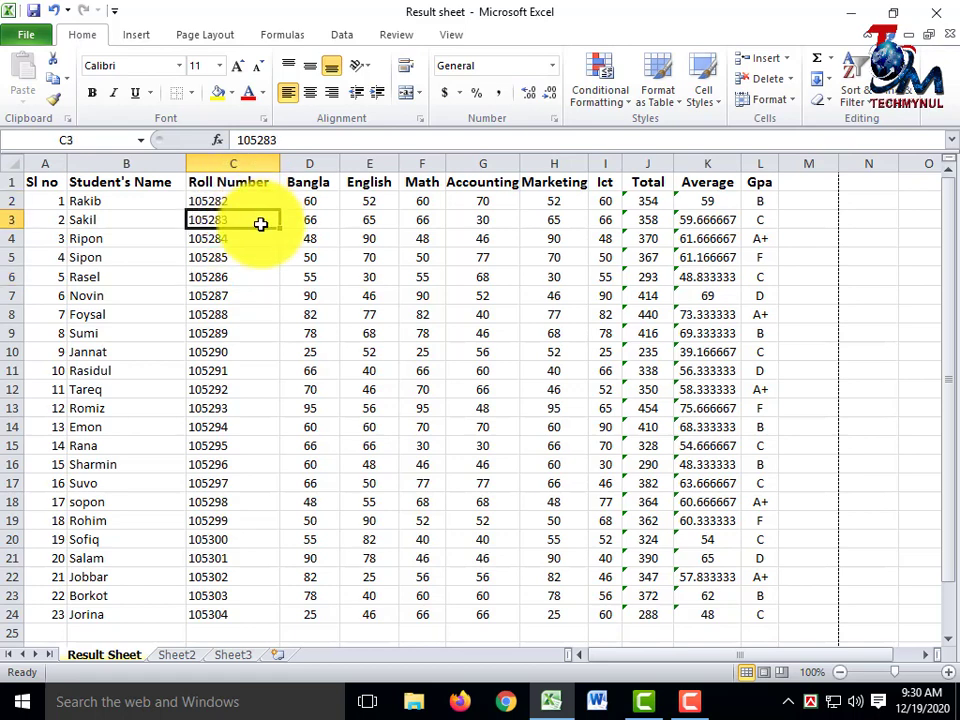
{"action": "left_click", "coordinate": [225, 182]}
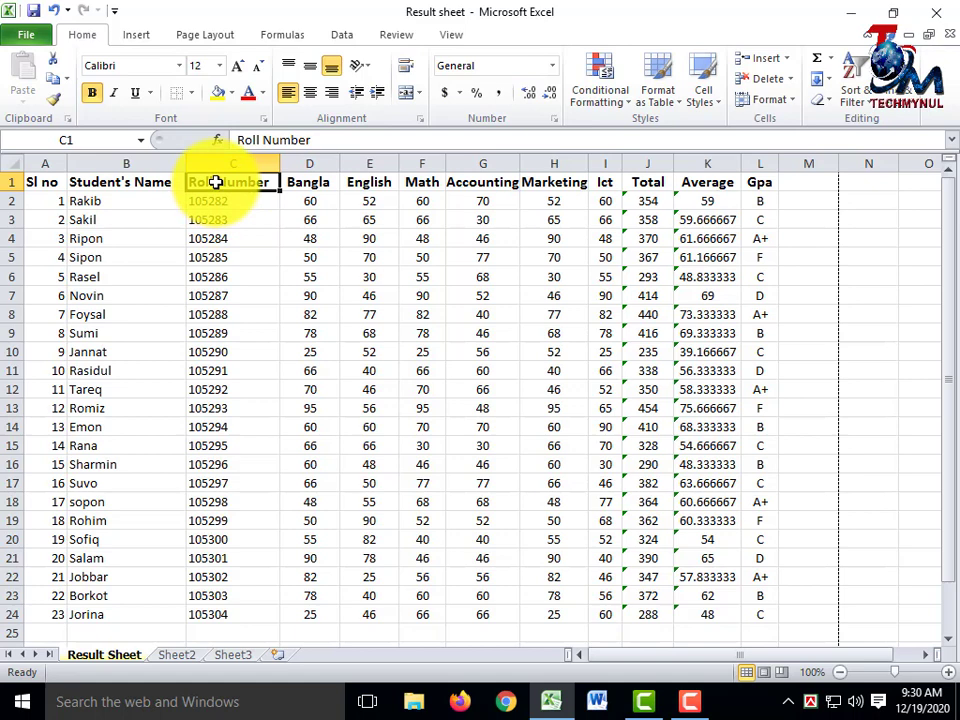
{"action": "left_click", "coordinate": [215, 182]}
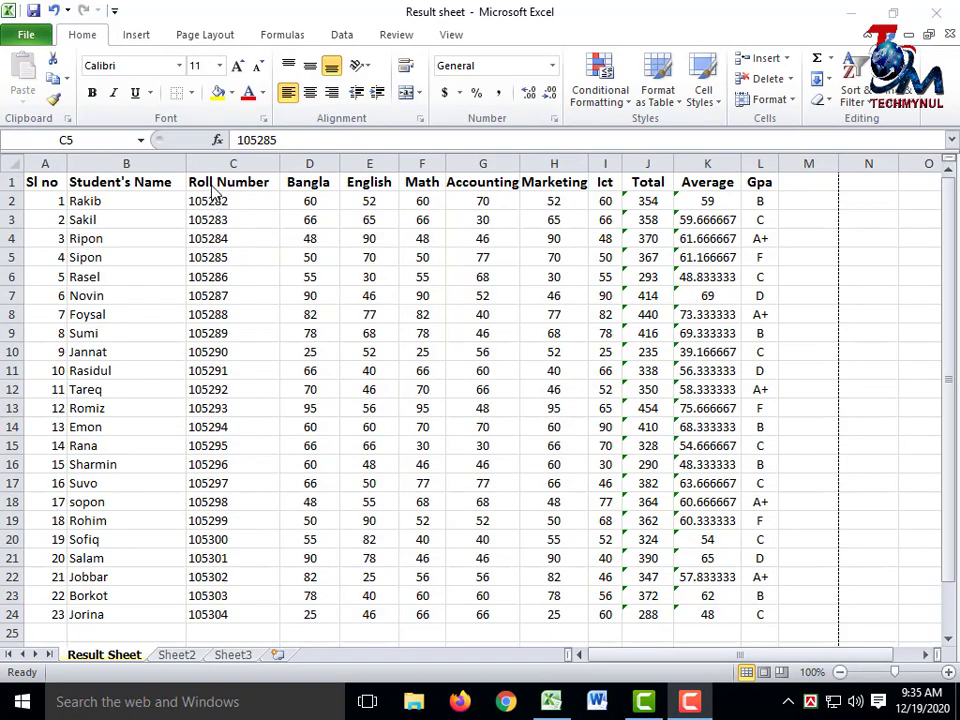
{"action": "key", "text": "F2"}
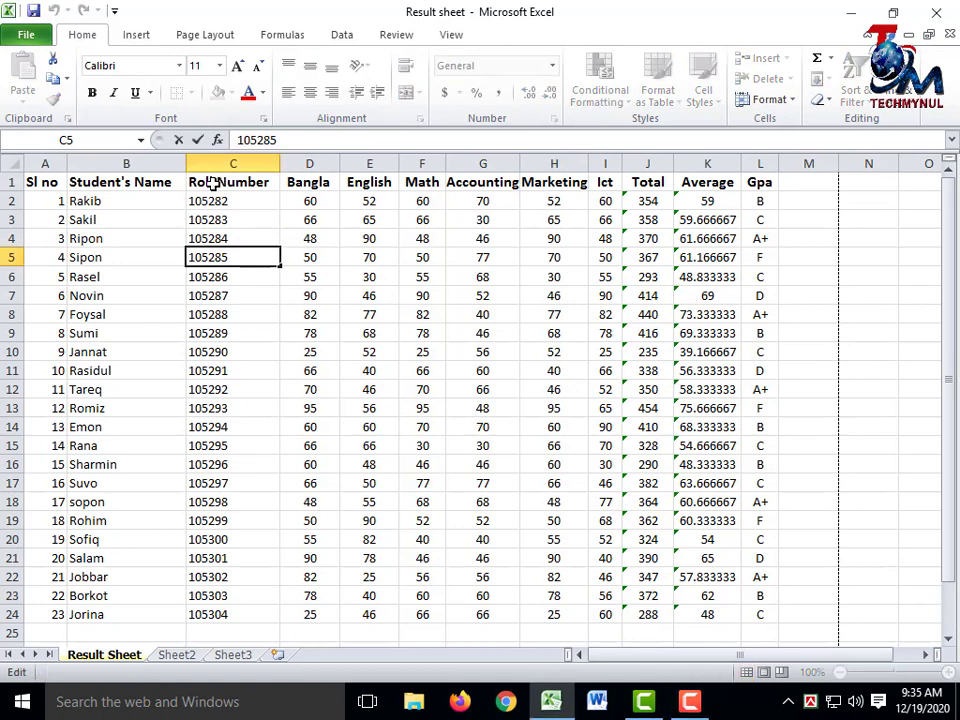
{"action": "double_click", "coordinate": [216, 182]}
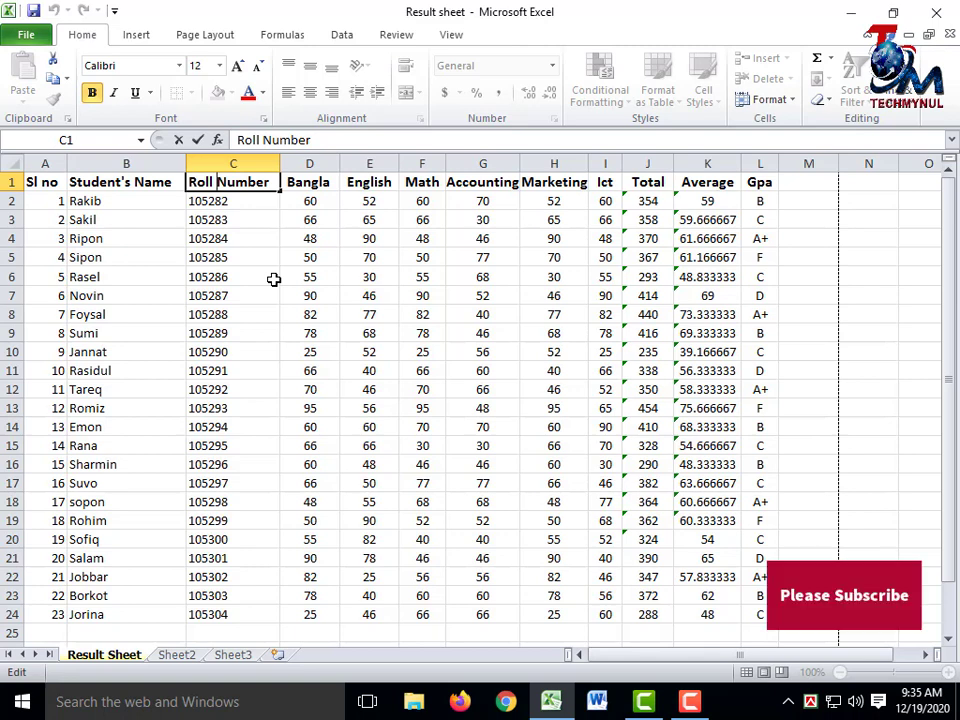
{"action": "key", "text": "alt"}
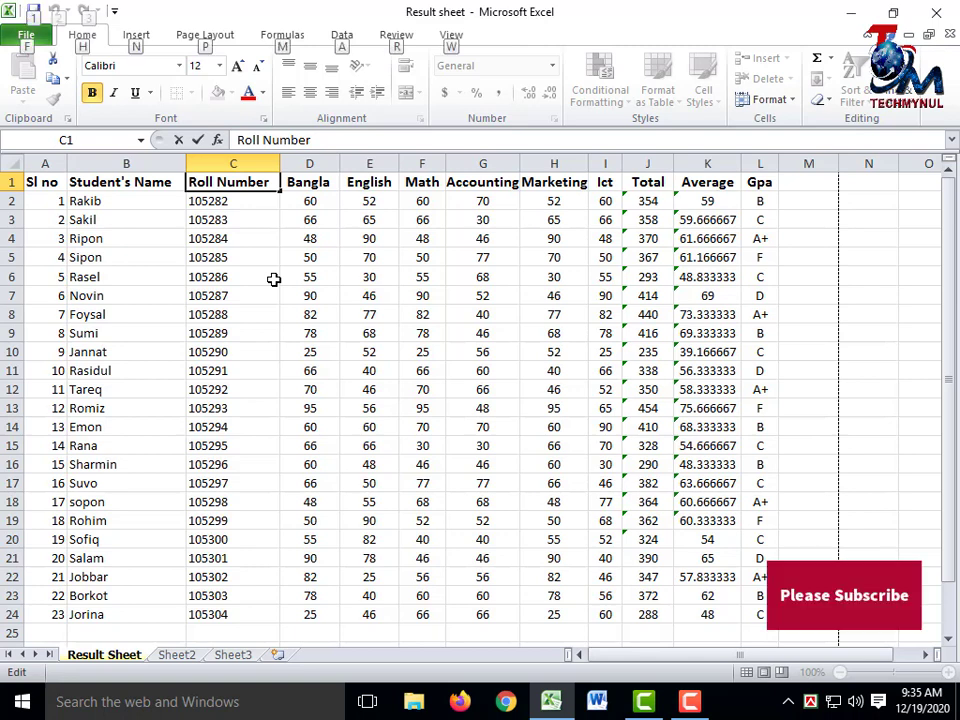
{"action": "key", "text": "alt+Return"}
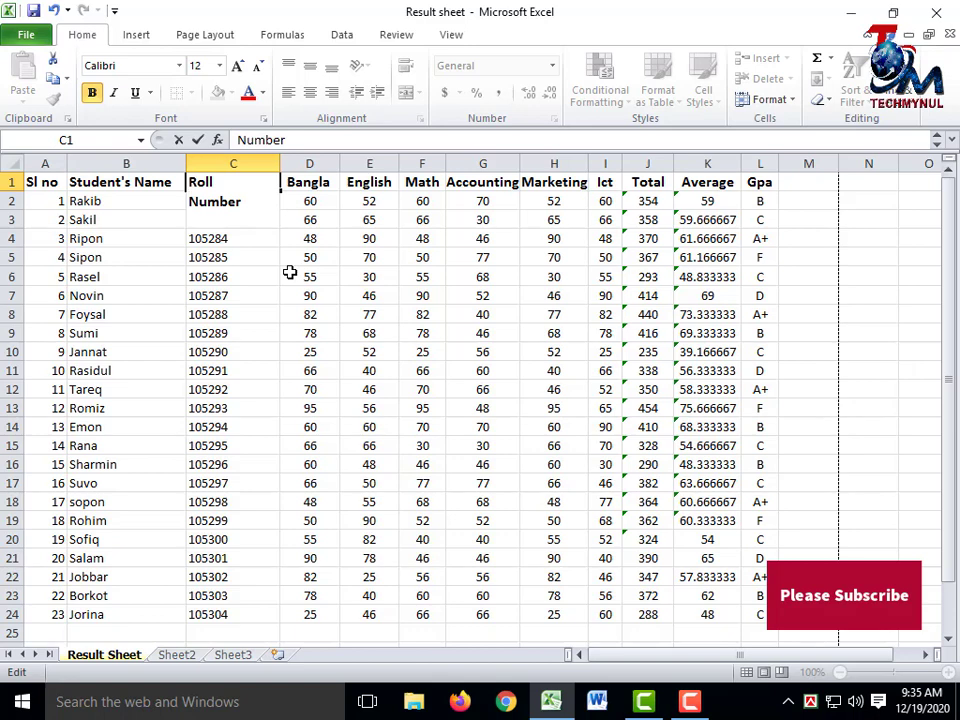
{"action": "left_click", "coordinate": [528, 350]}
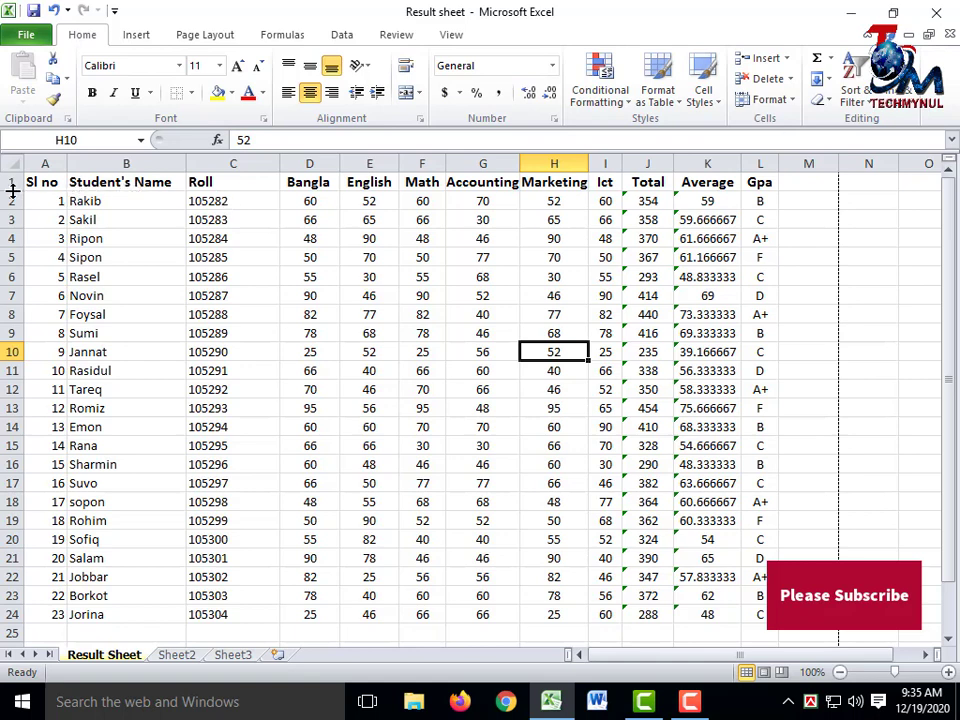
Try a taller row 1 with Student's Name on two lines, then undo twice
{"action": "left_click_drag", "start_coordinate": [12, 191], "coordinate": [10, 212]}
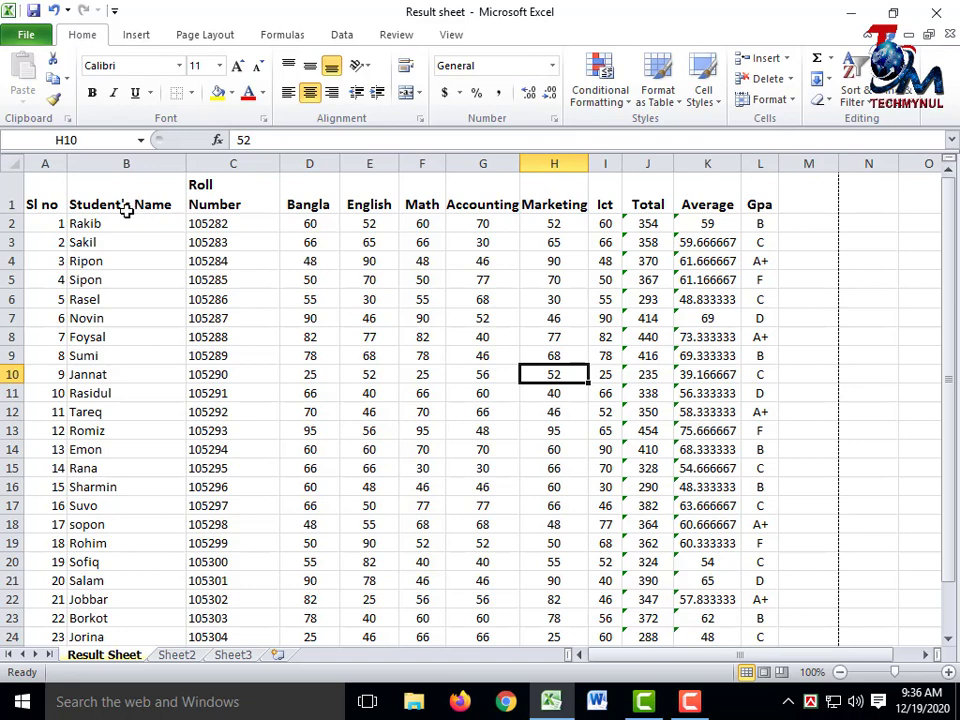
{"action": "left_click", "coordinate": [132, 204]}
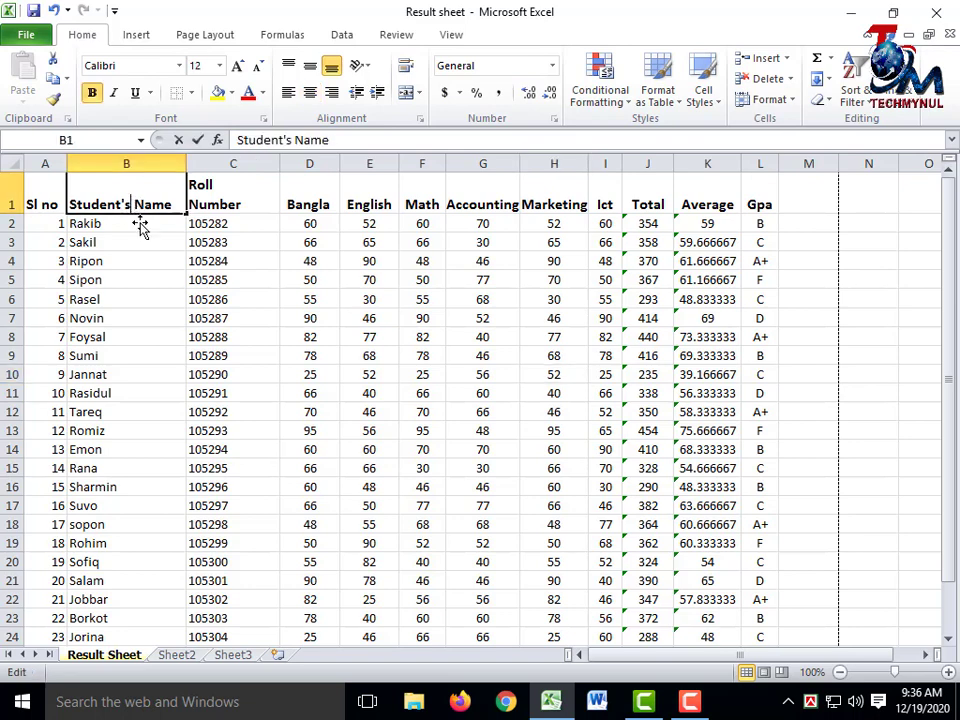
{"action": "key", "text": "F2"}
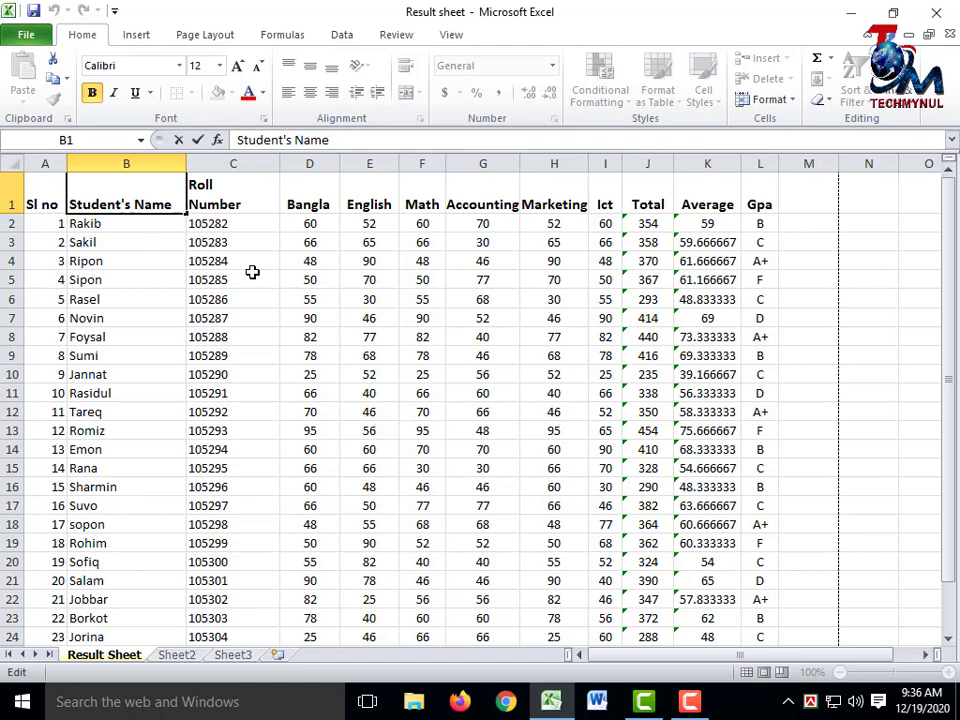
{"action": "key", "text": "alt+Return"}
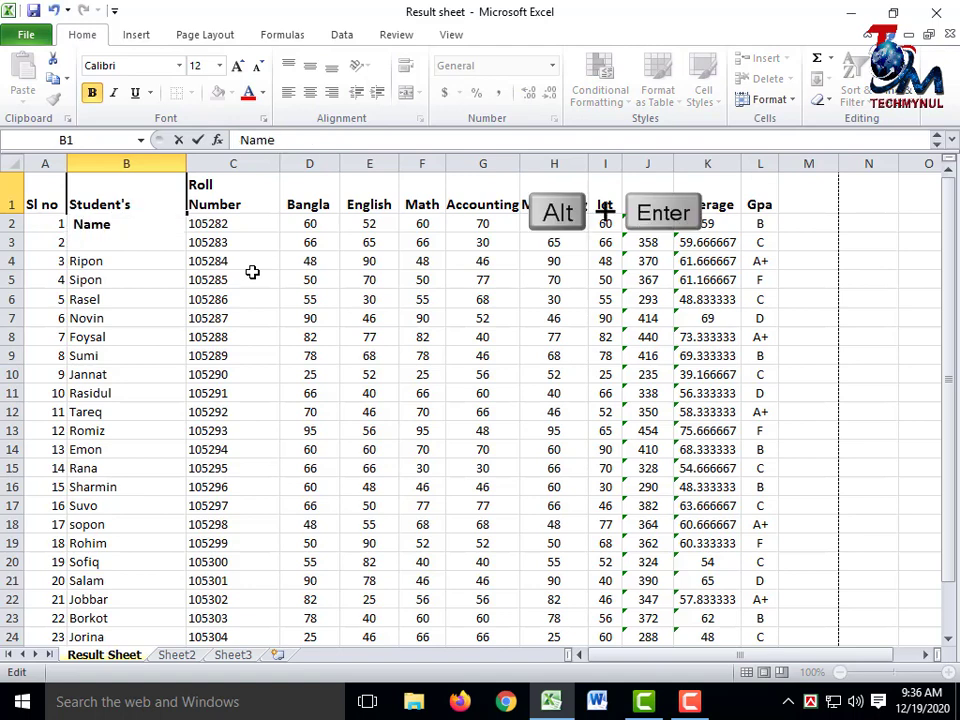
{"action": "left_click", "coordinate": [274, 299]}
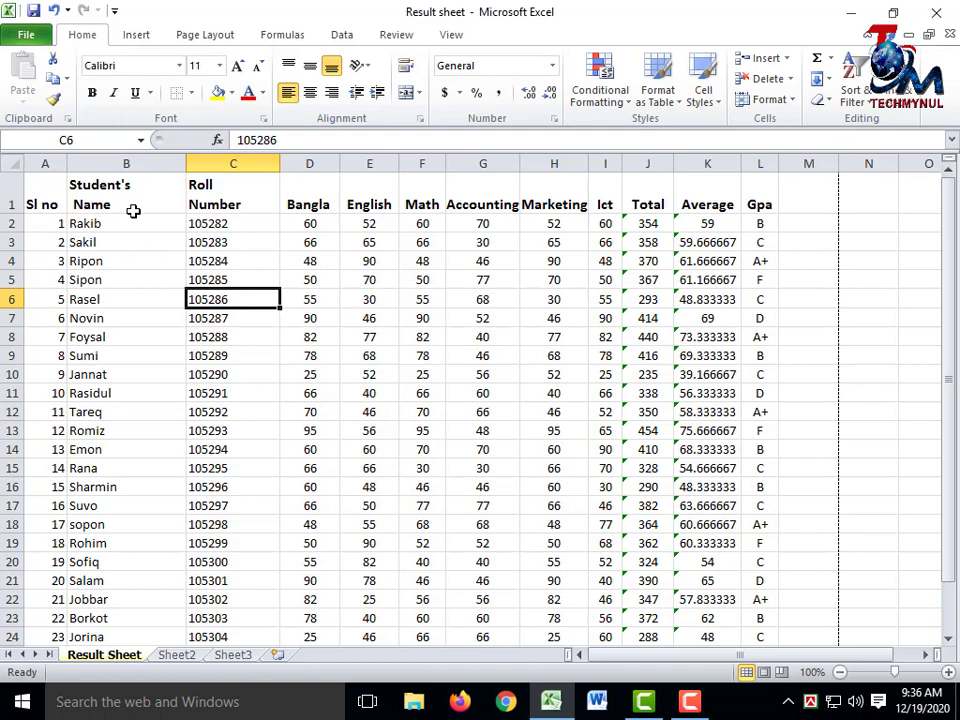
{"action": "key", "text": "ctrl+z"}
{"action": "key", "text": "ctrl+z"}
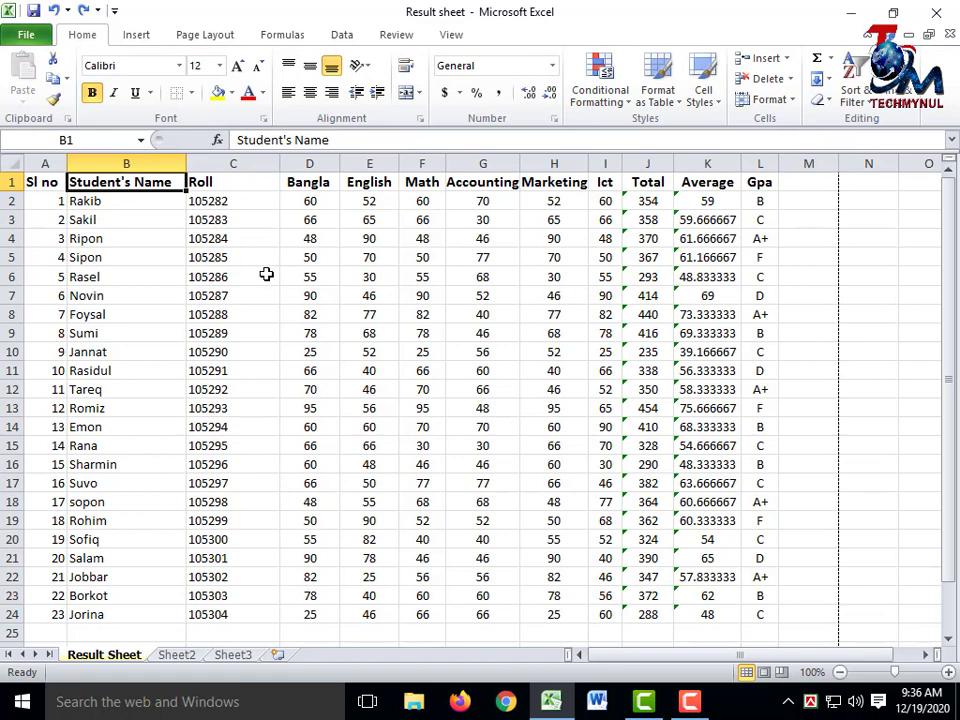
{"action": "key", "text": "ctrl+z"}
Select the header and top table rows, then pick the Bangla header cell
{"action": "left_click", "coordinate": [330, 300]}
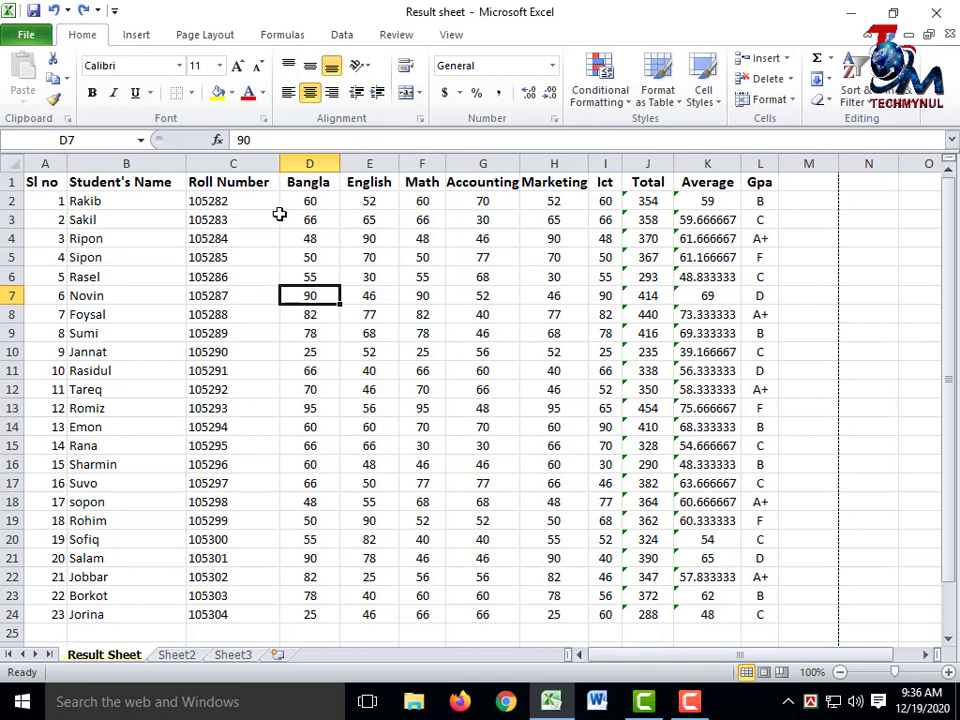
{"action": "left_click_drag", "start_coordinate": [43, 181], "coordinate": [765, 238]}
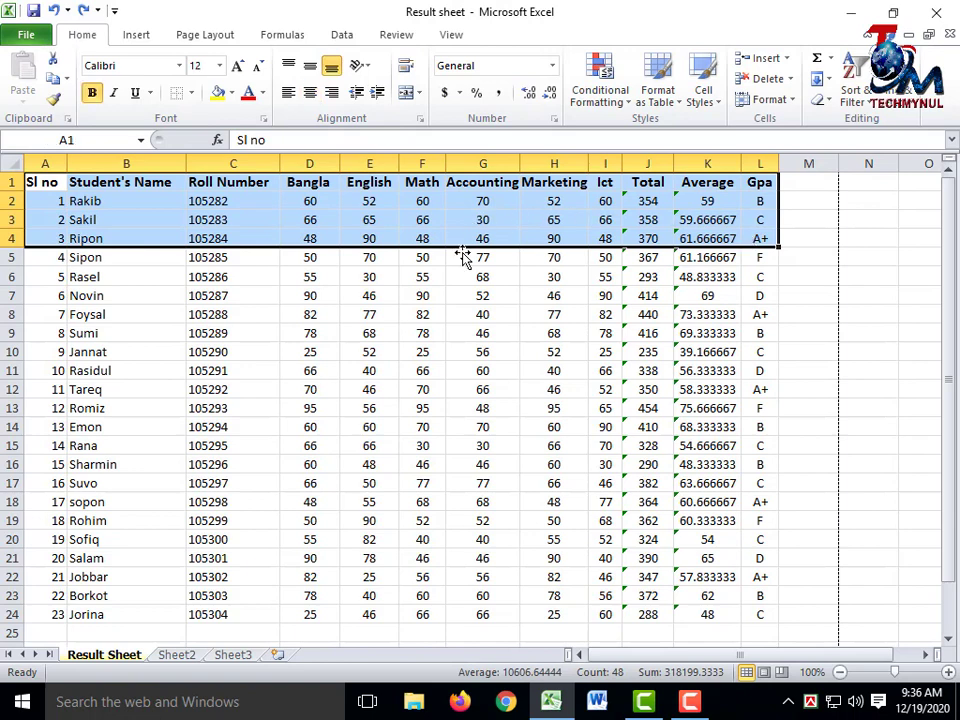
{"action": "left_click", "coordinate": [468, 312]}
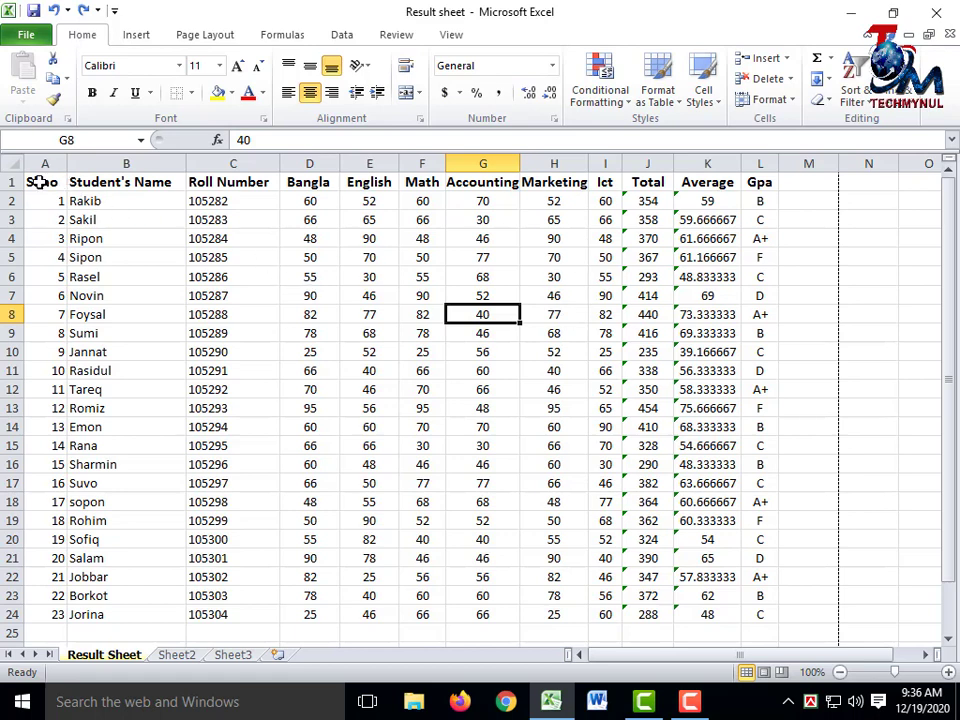
{"action": "mouse_move", "coordinate": [41, 181]}
{"action": "left_mouse_down"}
{"action": "mouse_move", "coordinate": [197, 201]}
{"action": "mouse_move", "coordinate": [760, 219]}
{"action": "left_mouse_up"}
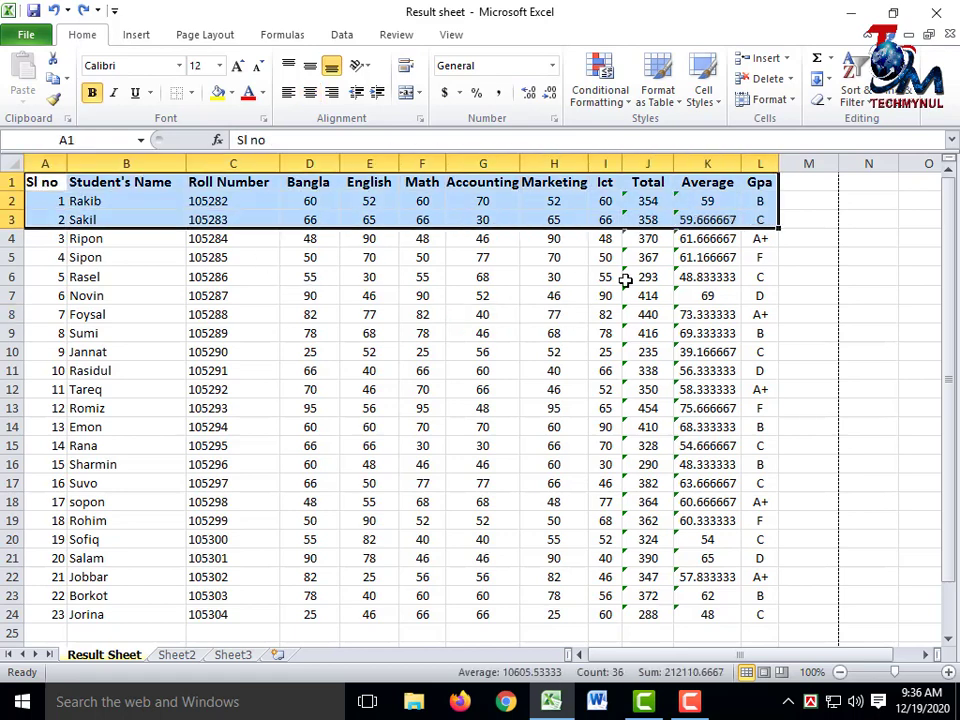
{"action": "left_click", "coordinate": [610, 277]}
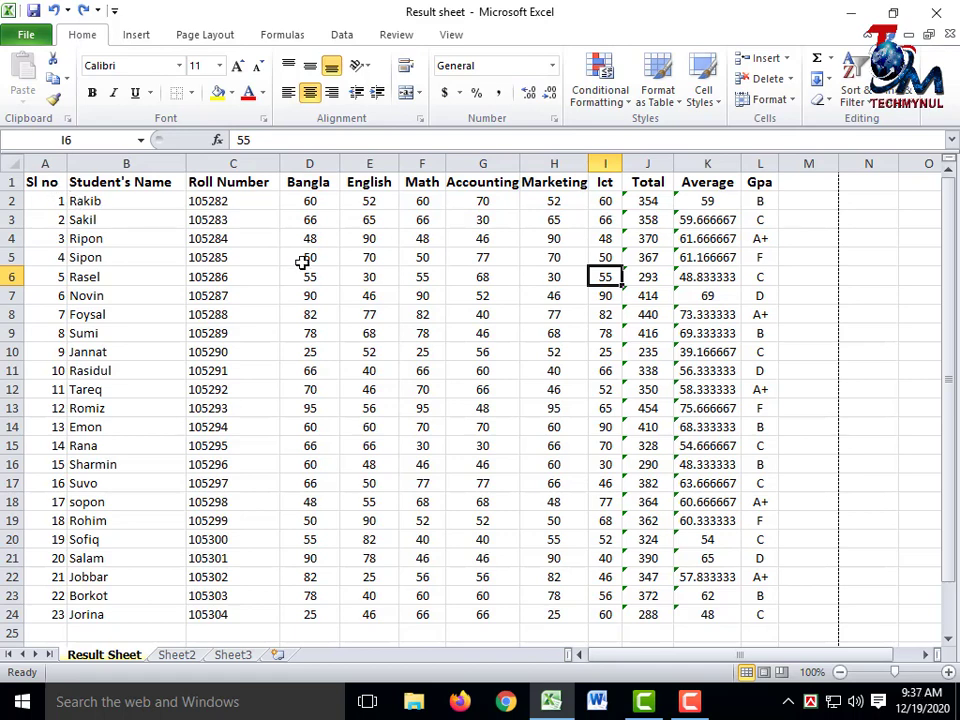
{"action": "left_click", "coordinate": [306, 184]}
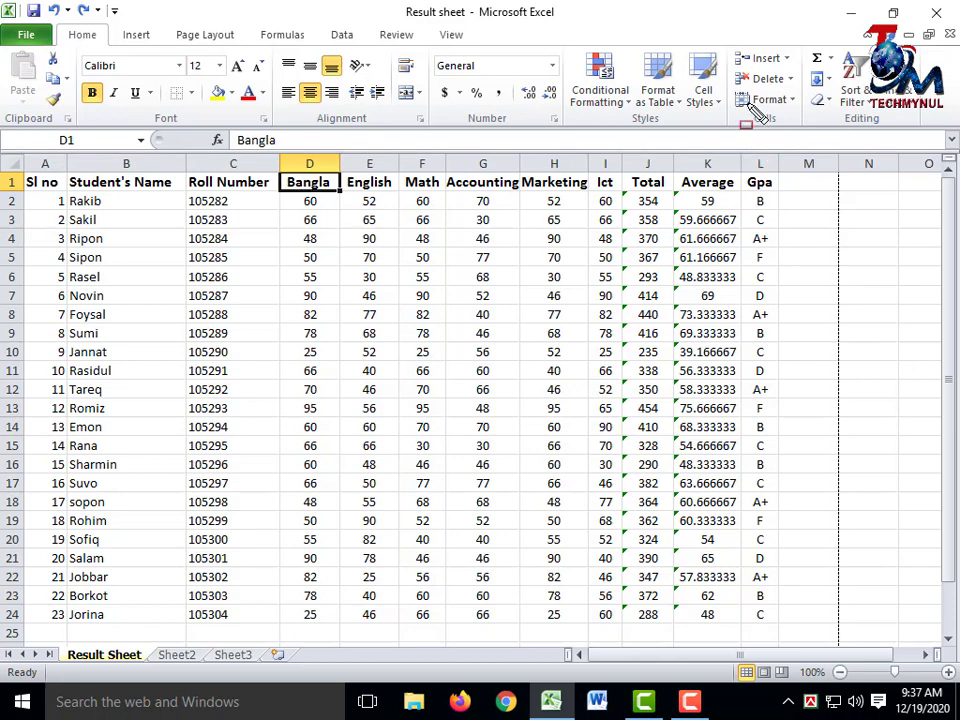
Insert one blank sheet row, then four more, pushing the header down to row 6
{"action": "left_click", "coordinate": [787, 60]}
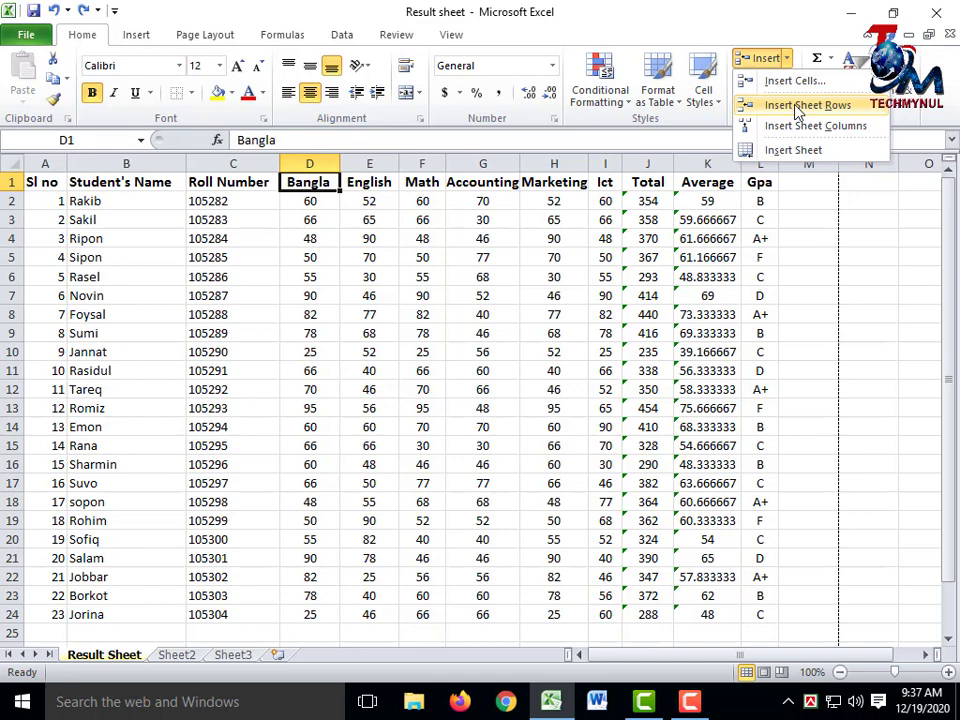
{"action": "left_click", "coordinate": [798, 106]}
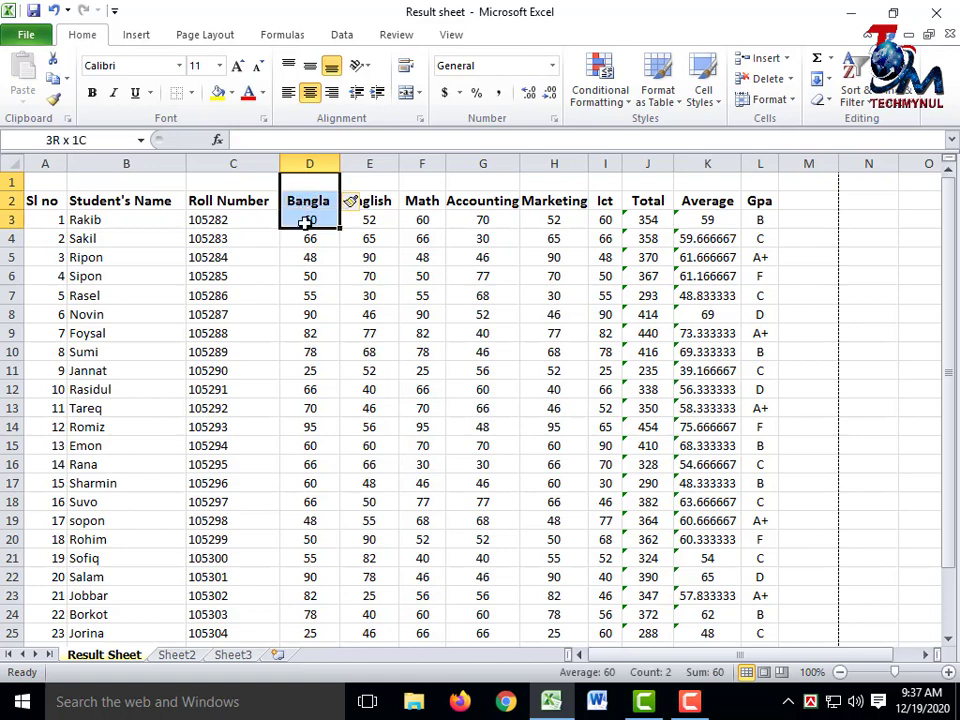
{"action": "left_click_drag", "start_coordinate": [305, 181], "coordinate": [308, 238]}
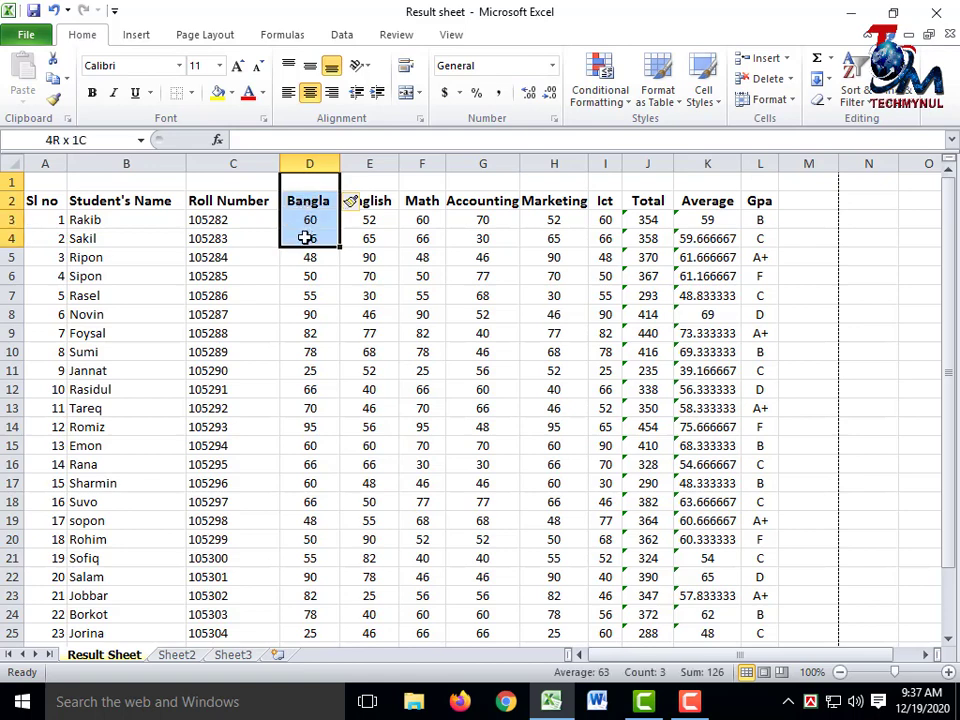
{"action": "left_click", "coordinate": [786, 58]}
{"action": "left_click", "coordinate": [800, 106]}
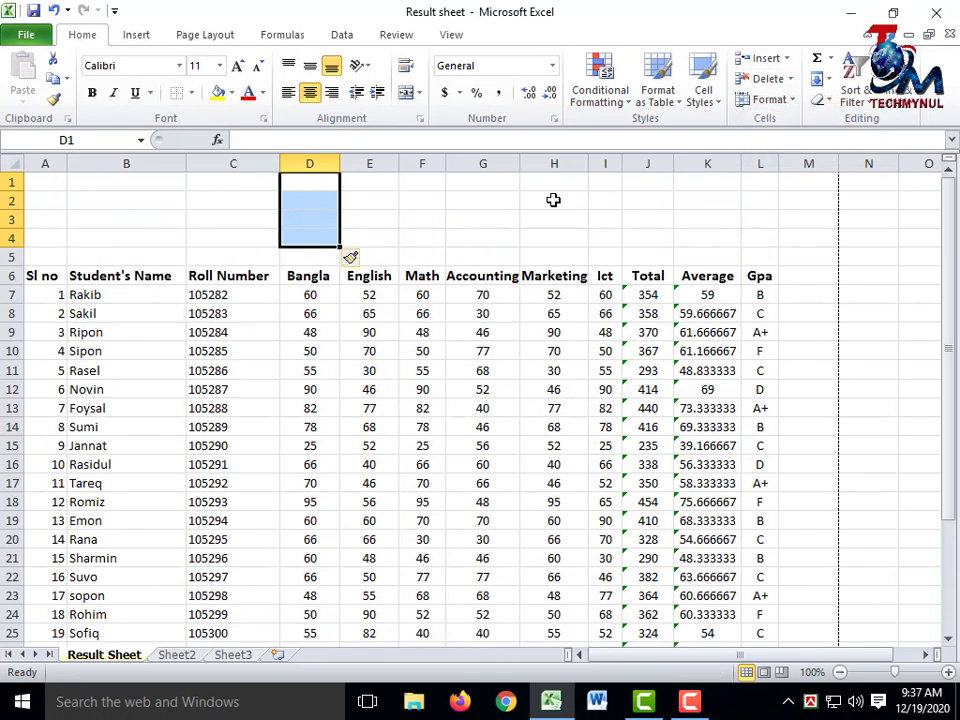
{"action": "left_click", "coordinate": [371, 224]}
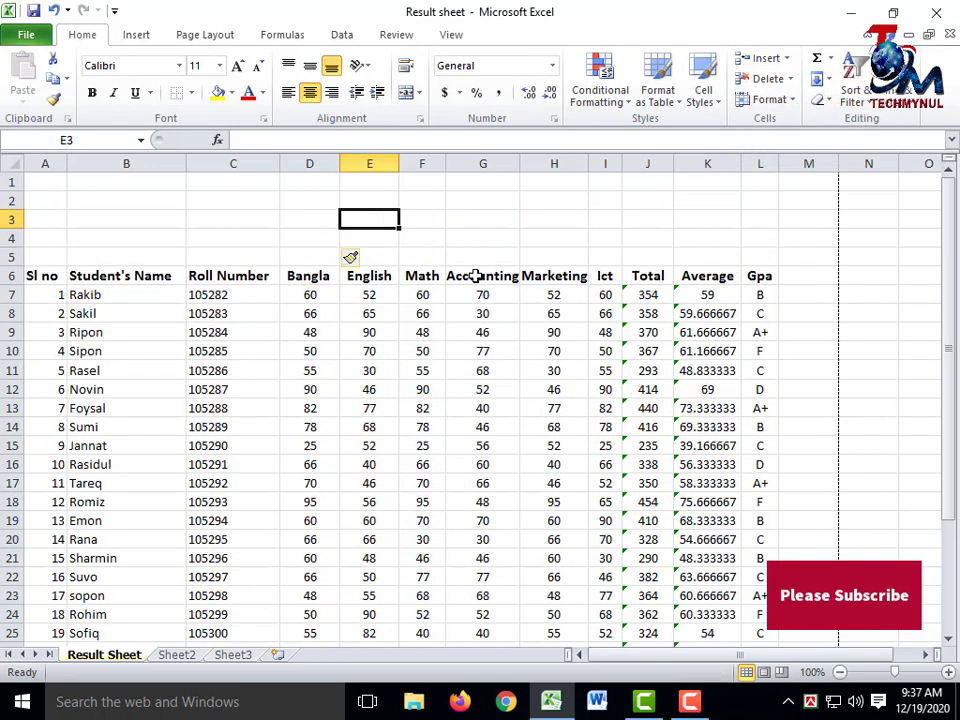
{"action": "mouse_move", "coordinate": [44, 185]}
{"action": "left_mouse_down"}
{"action": "mouse_move", "coordinate": [630, 254]}
{"action": "mouse_move", "coordinate": [750, 258]}
{"action": "left_mouse_up"}
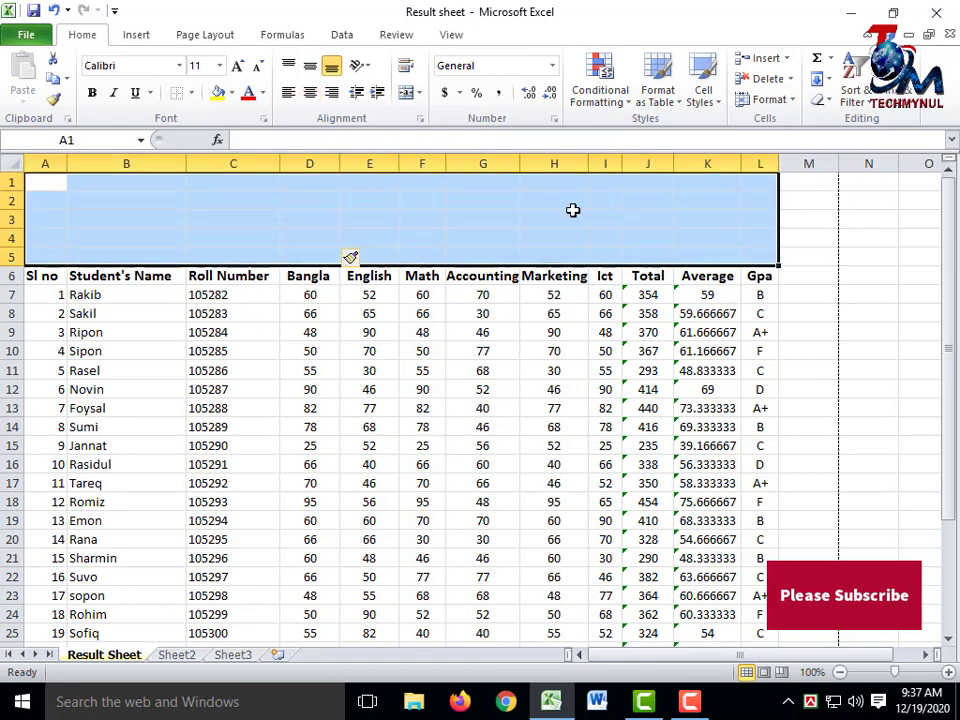
{"action": "left_click", "coordinate": [423, 311]}
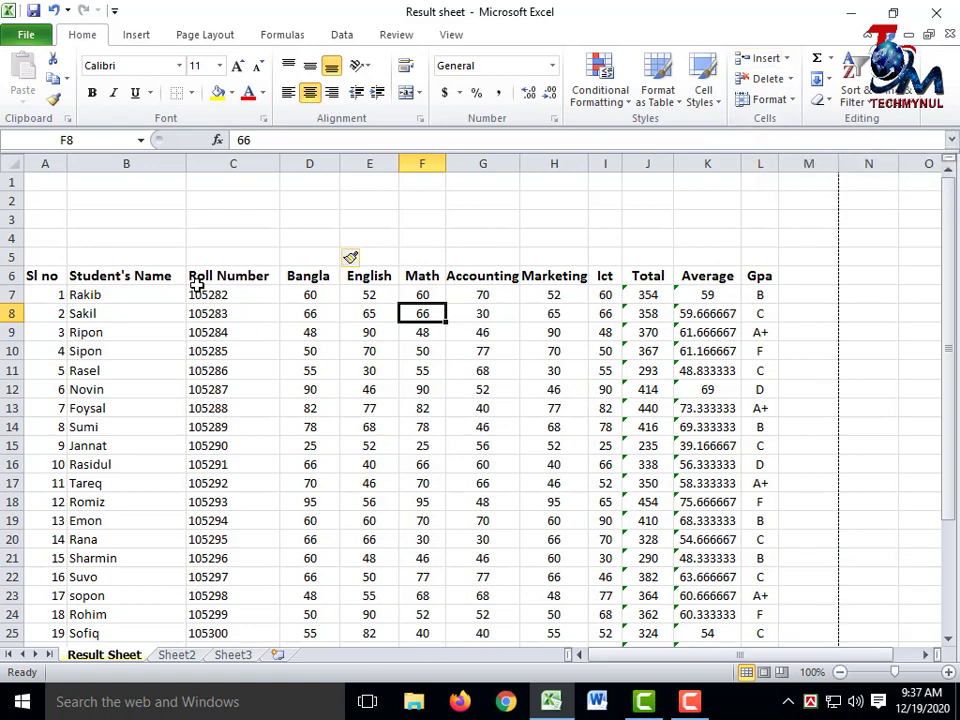
Insert an empty sheet column before the Roll Number column
{"action": "left_click", "coordinate": [200, 278]}
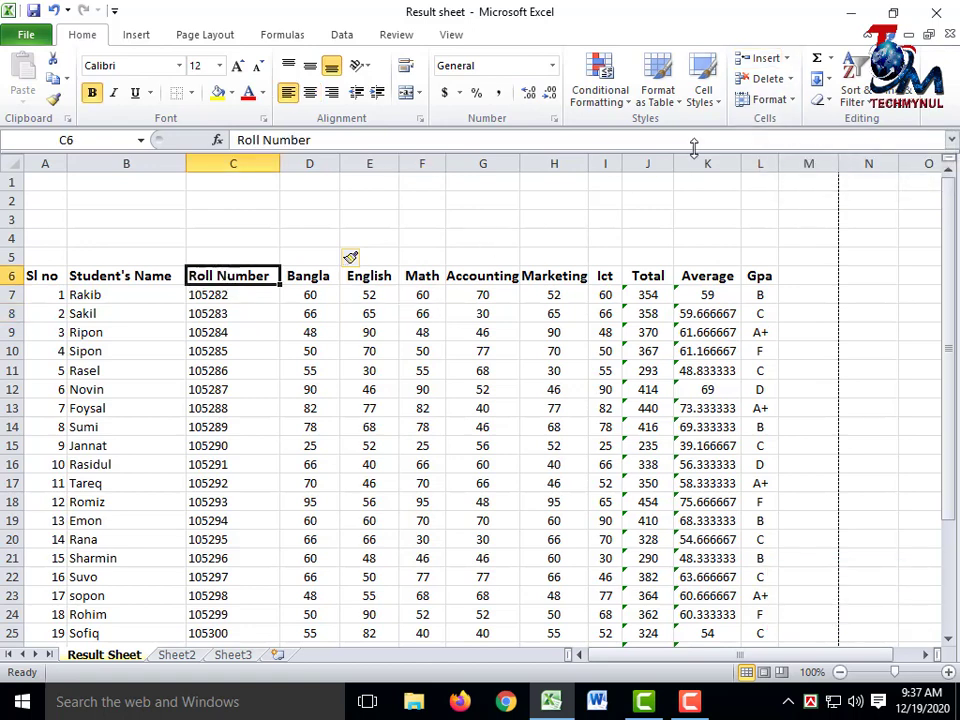
{"action": "left_click", "coordinate": [787, 58]}
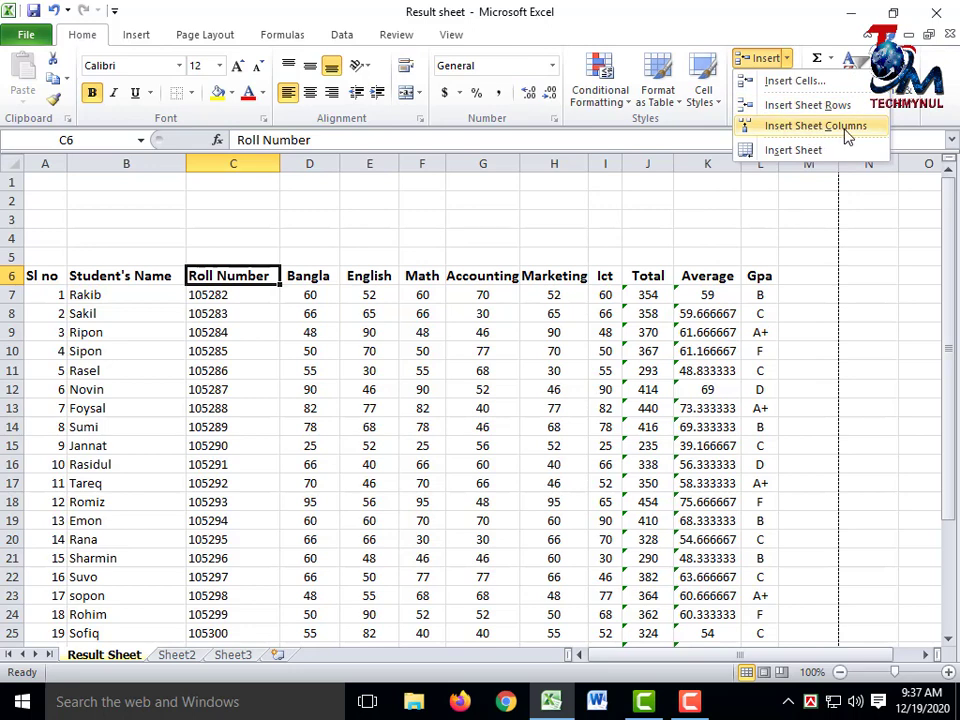
{"action": "left_click", "coordinate": [846, 127]}
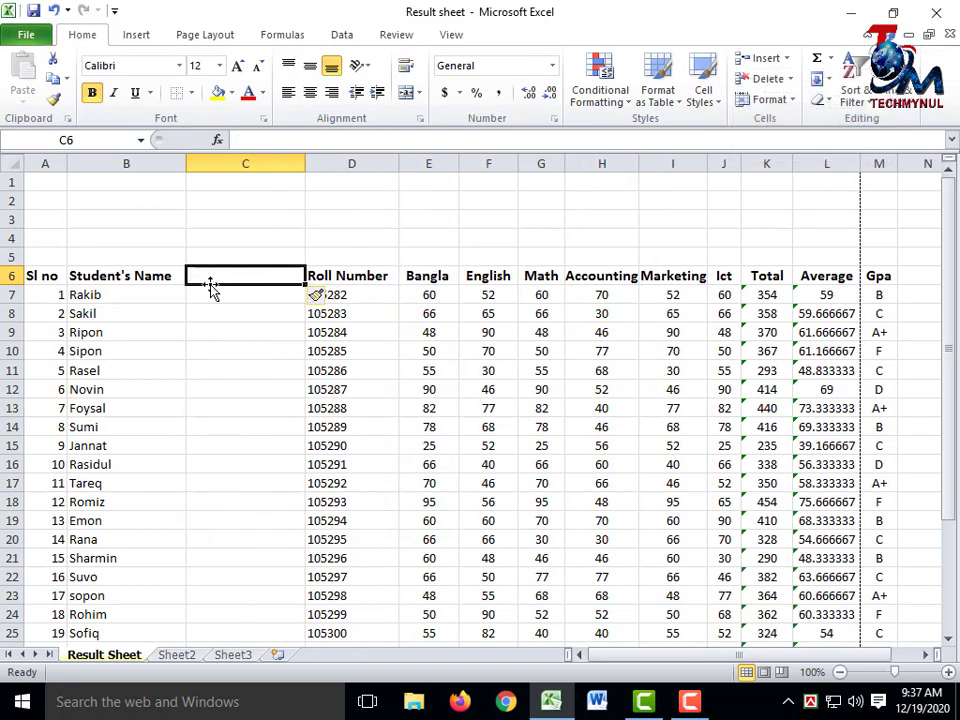
{"action": "left_click", "coordinate": [236, 238]}
{"action": "left_click", "coordinate": [229, 314]}
{"action": "left_click", "coordinate": [232, 290]}
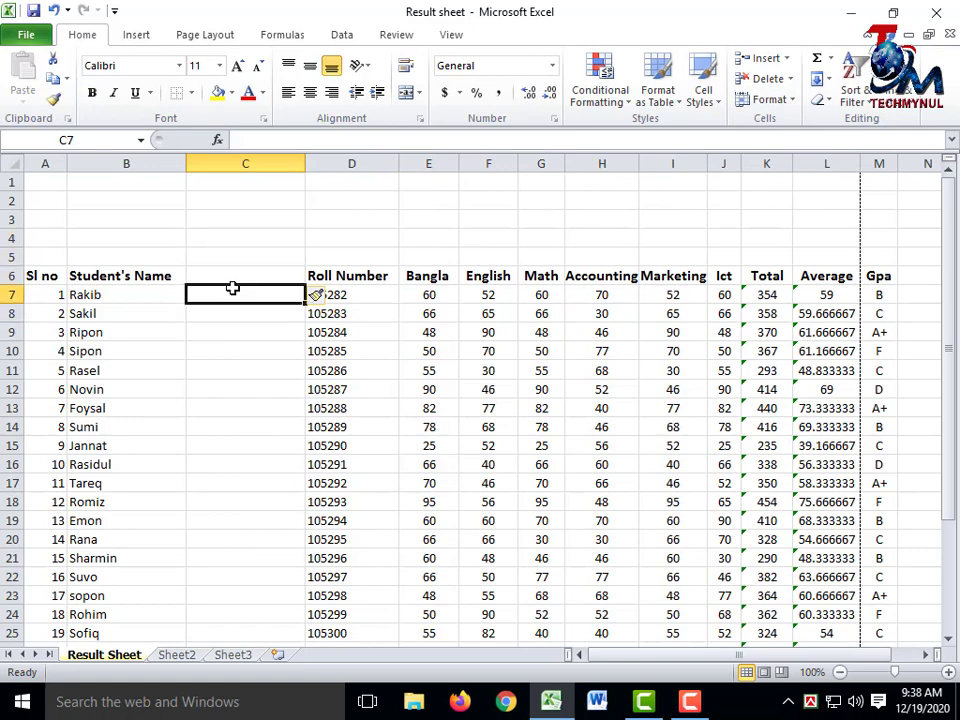
{"action": "left_click", "coordinate": [221, 279]}
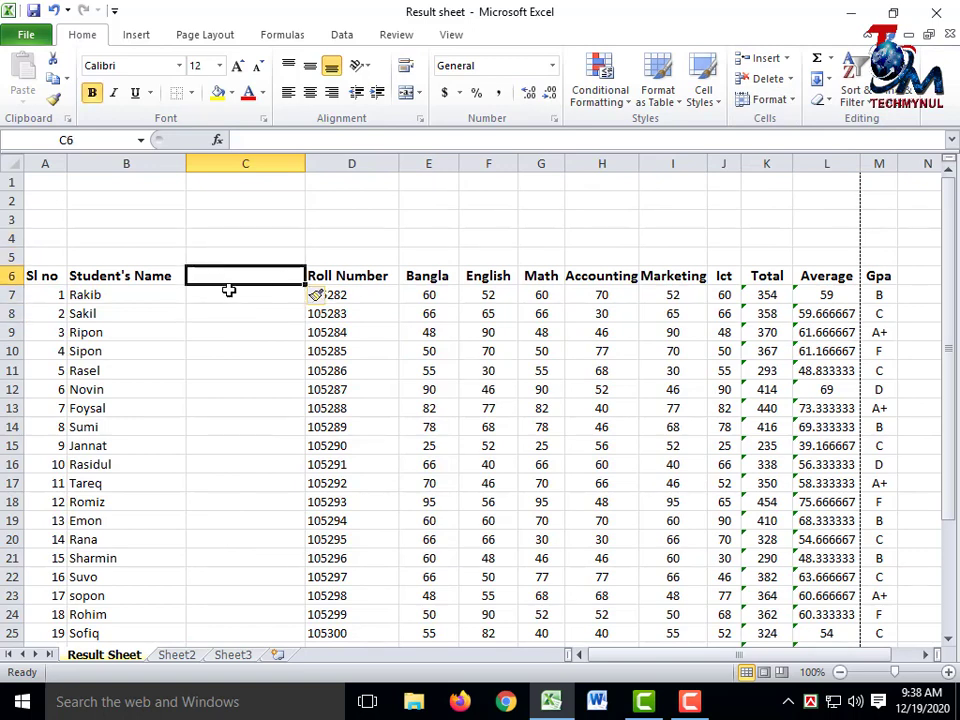
Delete the empty column so Roll Number returns to column C
{"action": "left_click", "coordinate": [789, 78]}
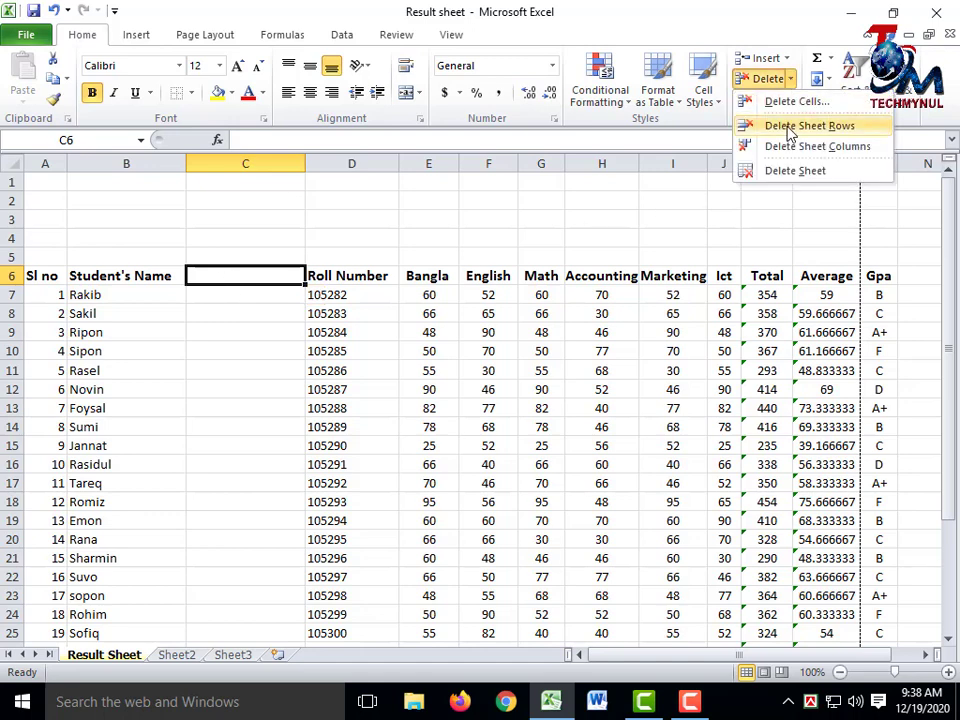
{"action": "left_click", "coordinate": [850, 147]}
{"action": "left_click", "coordinate": [290, 315]}
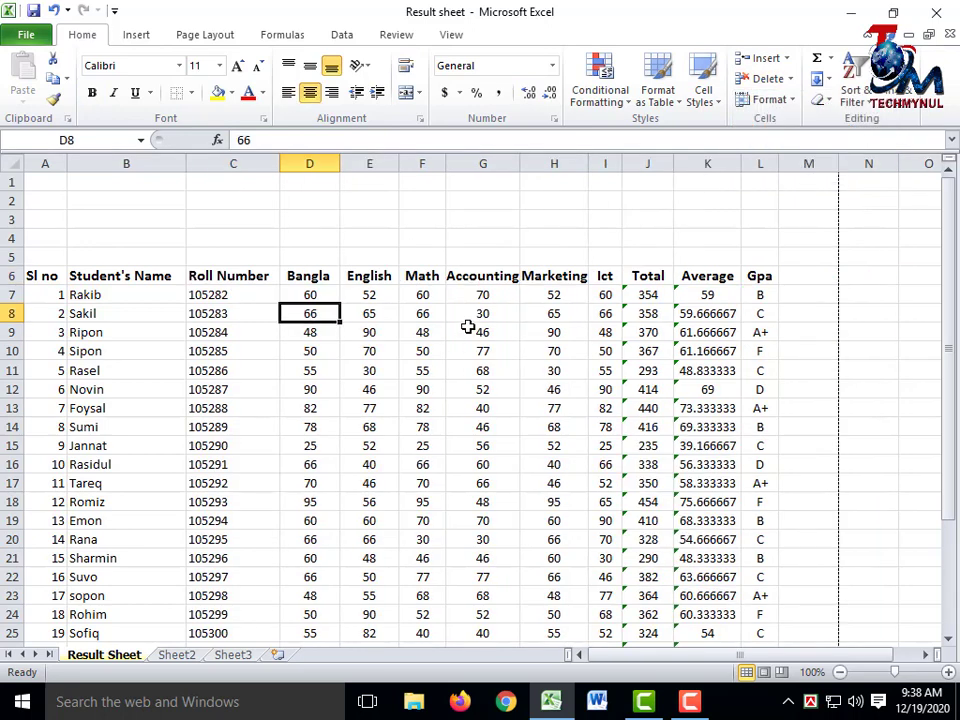
{"action": "left_click", "coordinate": [786, 58]}
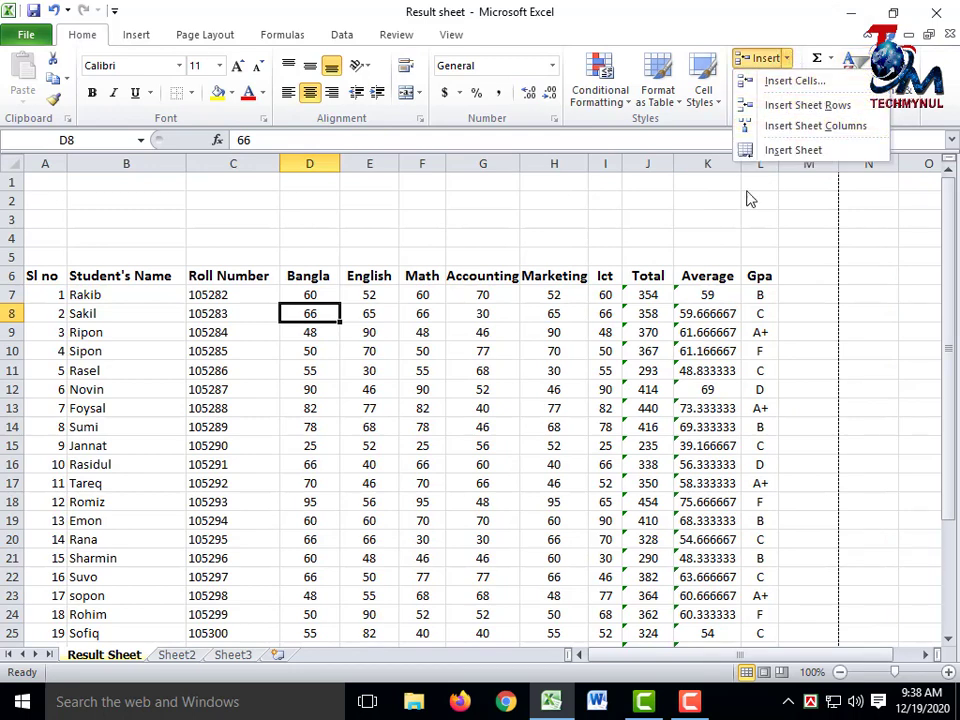
{"action": "left_click", "coordinate": [553, 257]}
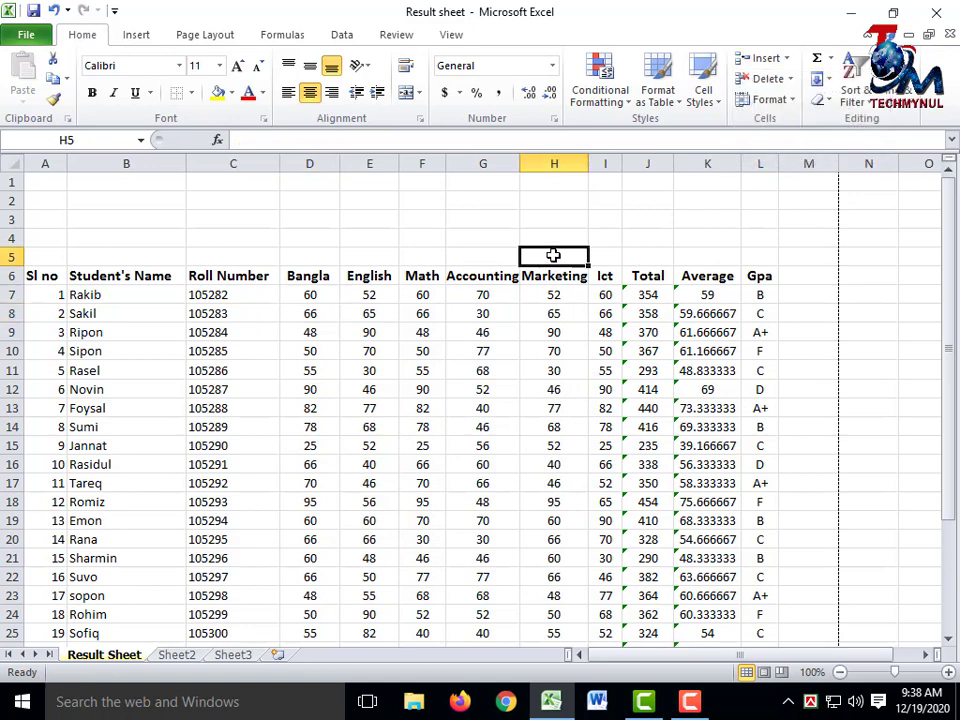
{"action": "left_click", "coordinate": [790, 78]}
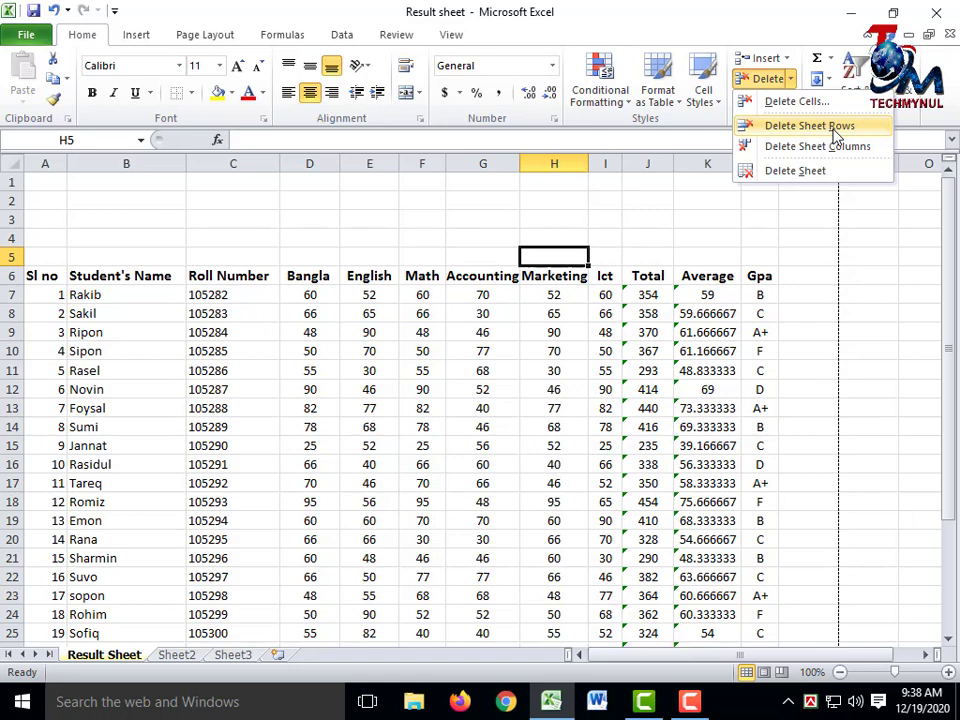
{"action": "left_click", "coordinate": [606, 225]}
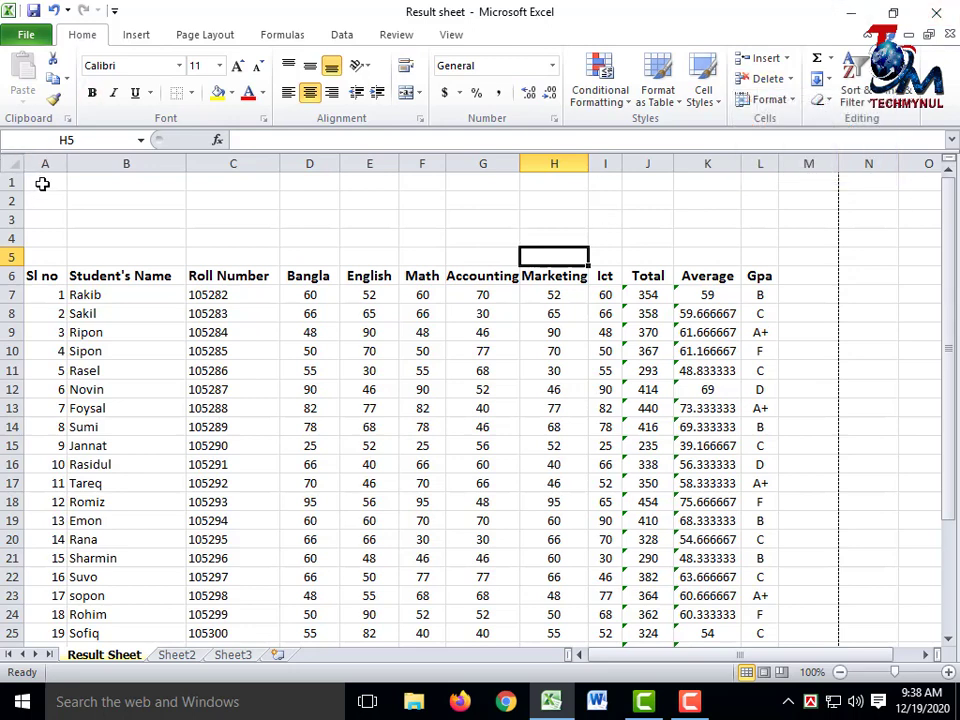
{"action": "left_click_drag", "start_coordinate": [43, 184], "coordinate": [707, 246]}
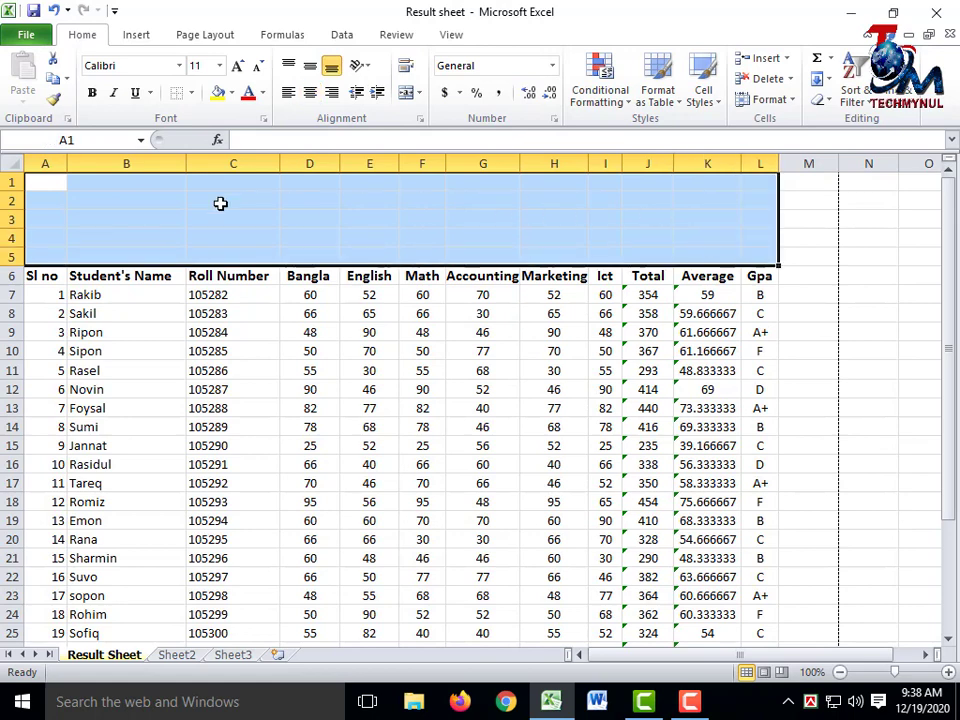
{"action": "left_click", "coordinate": [358, 228]}
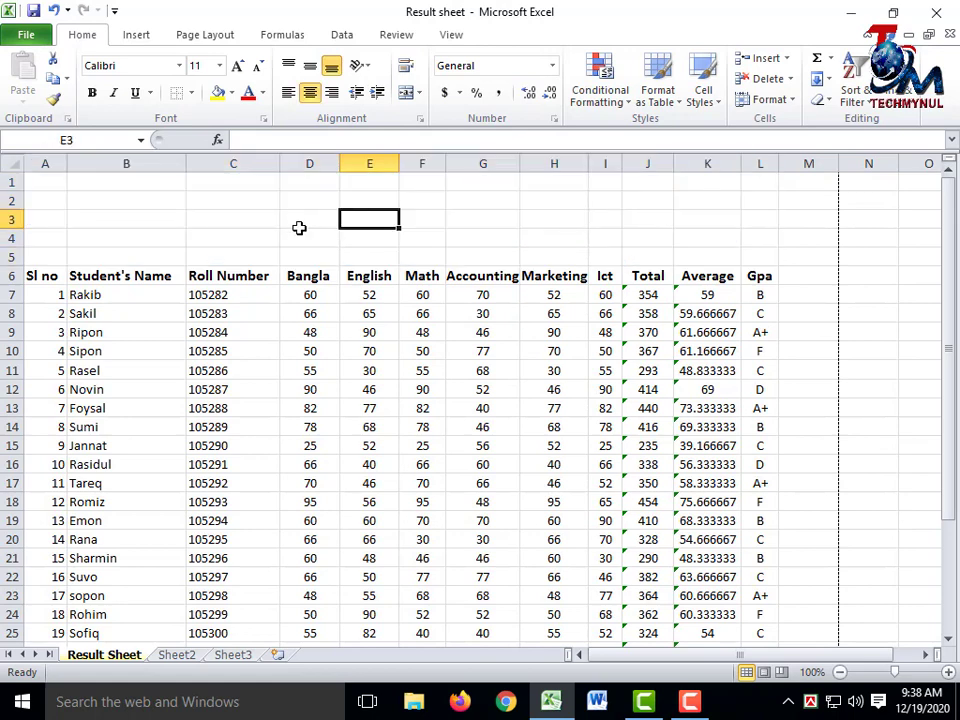
{"action": "left_click", "coordinate": [296, 219]}
{"action": "left_click", "coordinate": [360, 212]}
{"action": "left_click", "coordinate": [321, 205]}
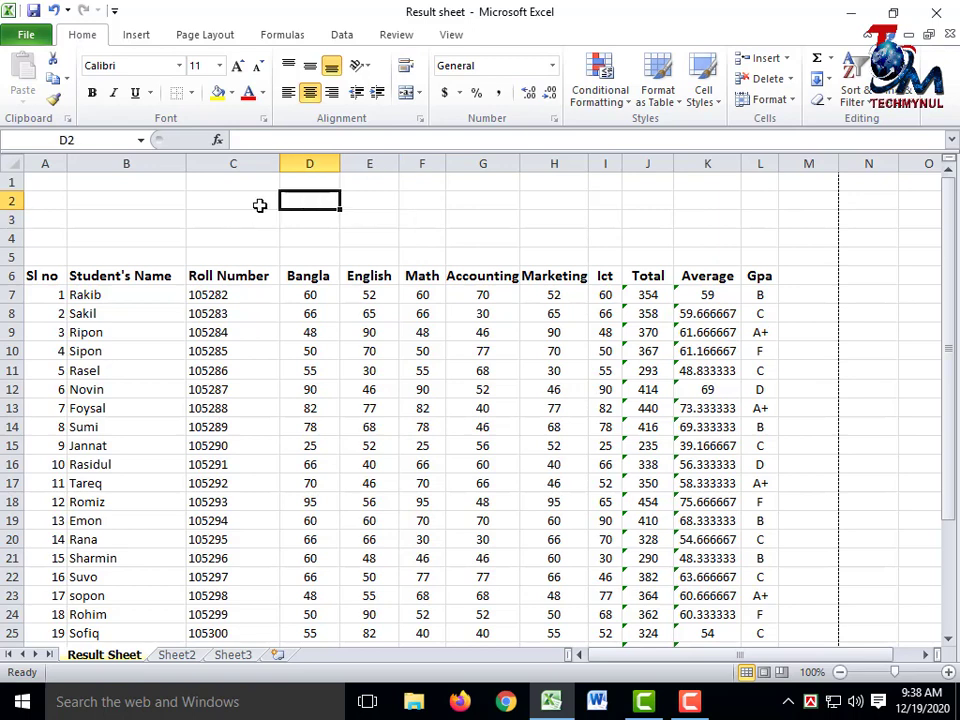
{"action": "left_click", "coordinate": [259, 204]}
{"action": "left_click", "coordinate": [302, 205]}
{"action": "left_click", "coordinate": [380, 204]}
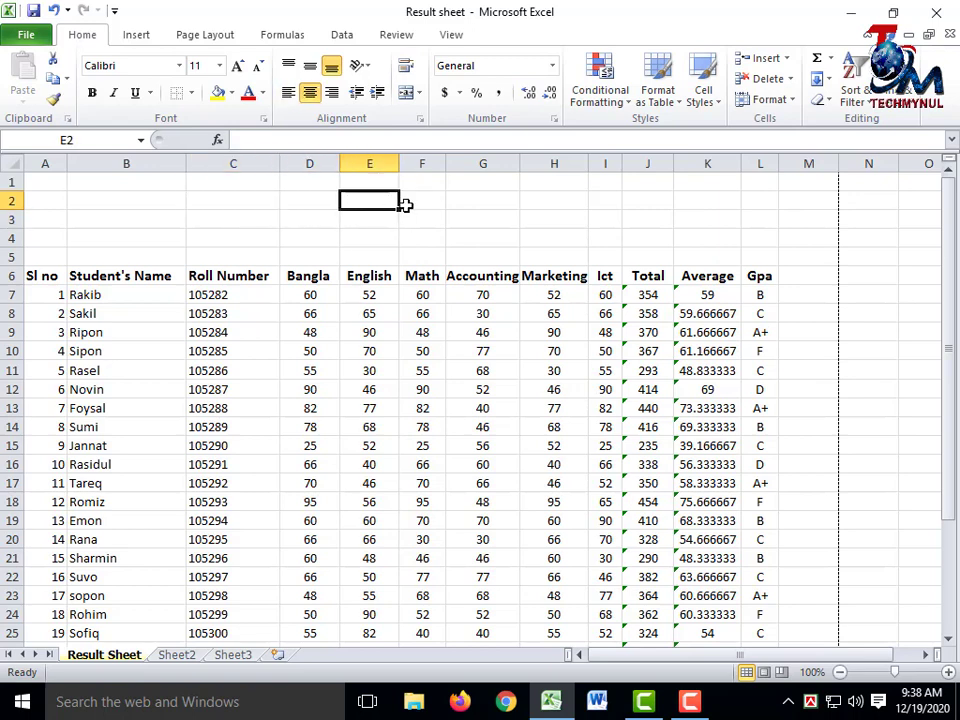
{"action": "left_click", "coordinate": [420, 205]}
{"action": "left_click", "coordinate": [454, 206]}
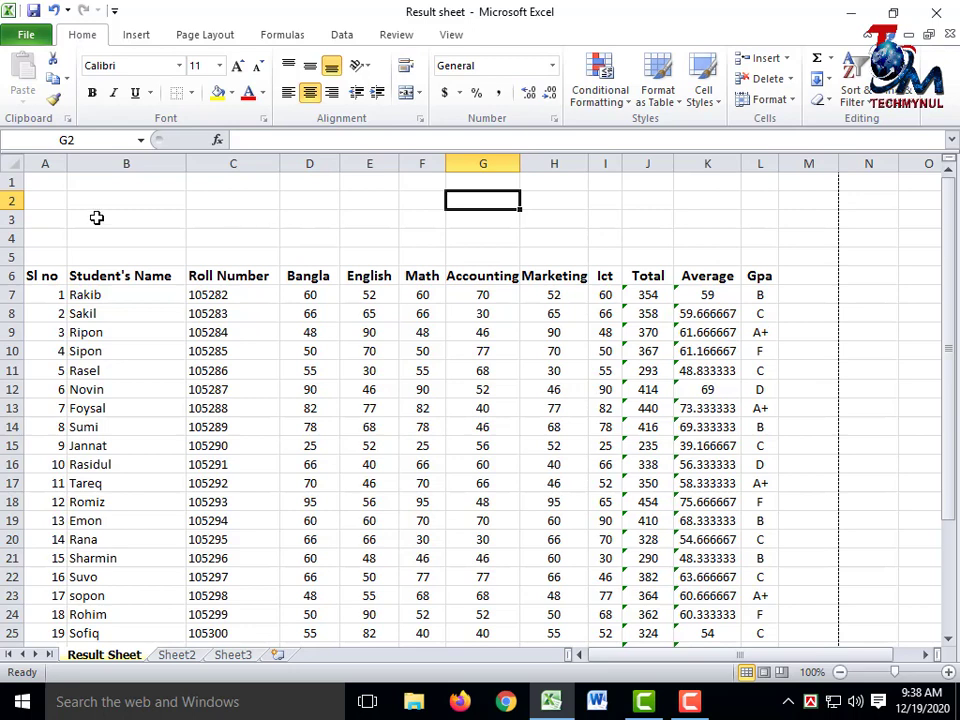
Select A1:L5 and apply Merge & Center to form one title cell
{"action": "left_click_drag", "start_coordinate": [39, 182], "coordinate": [760, 262]}
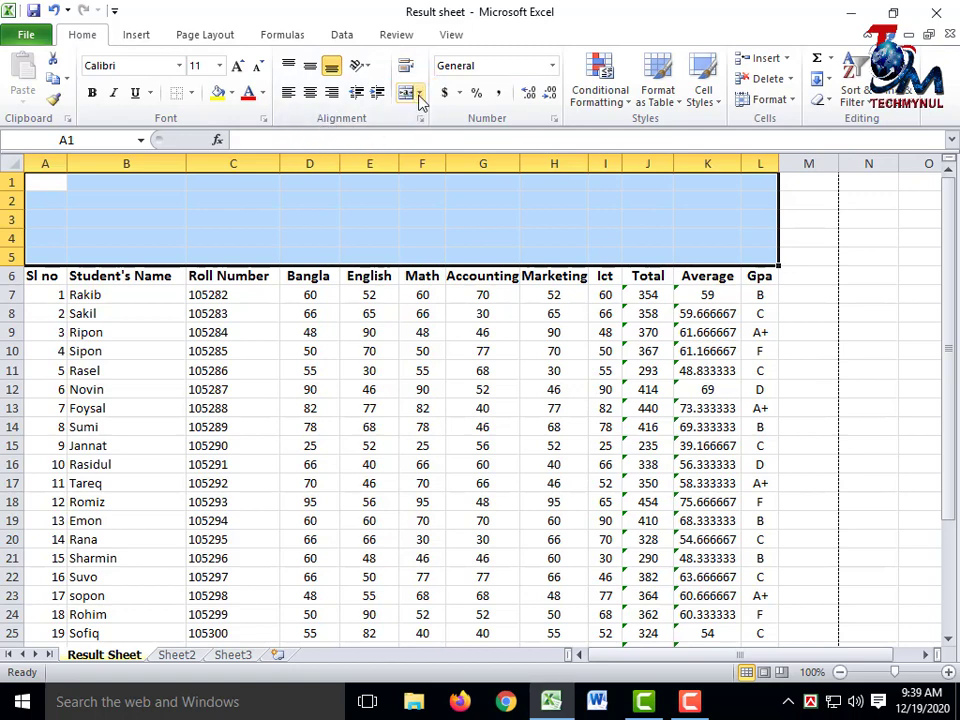
{"action": "left_click", "coordinate": [420, 97]}
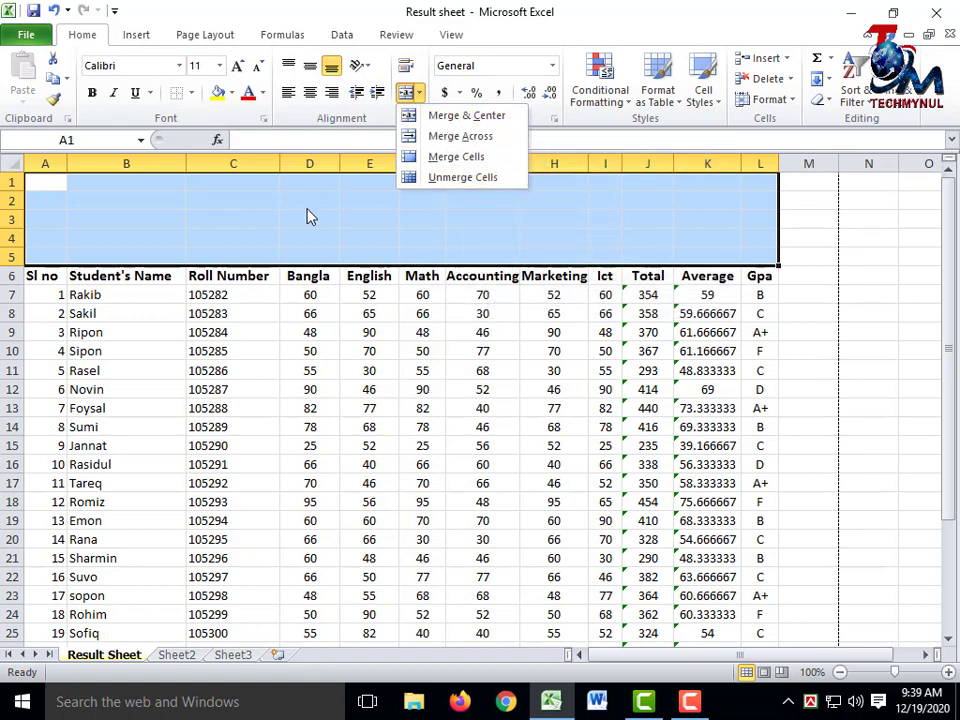
{"action": "left_click", "coordinate": [450, 120]}
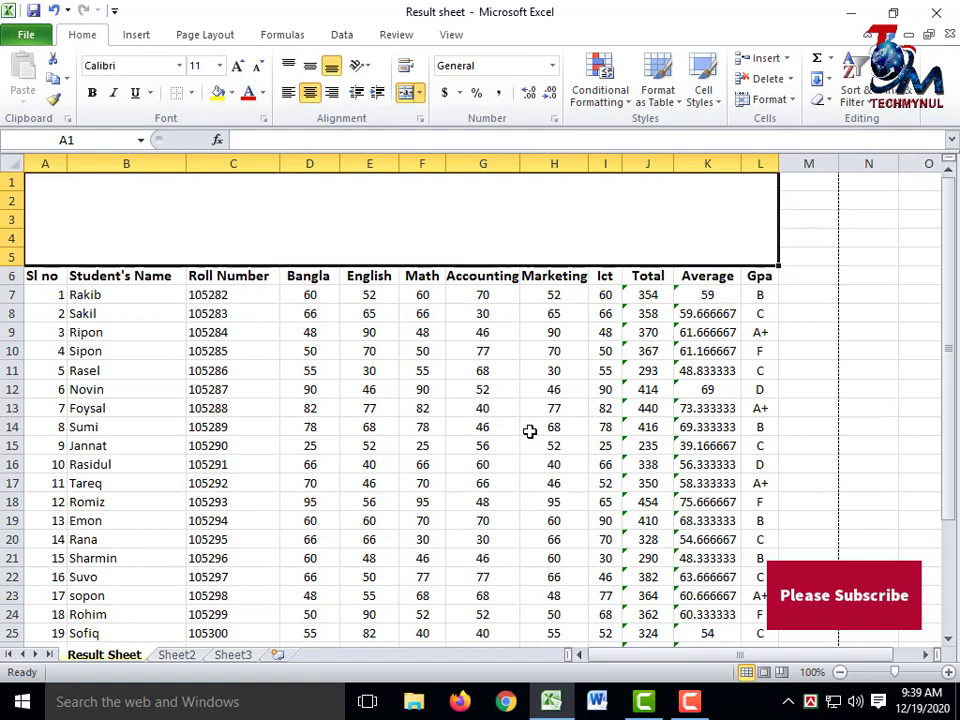
Enter the title on three lines: 'Shere Bangla Fazlul Haque College', 'Result Sheet of Final Exam', 'Class- XL'
{"action": "type", "text": "Shere"}
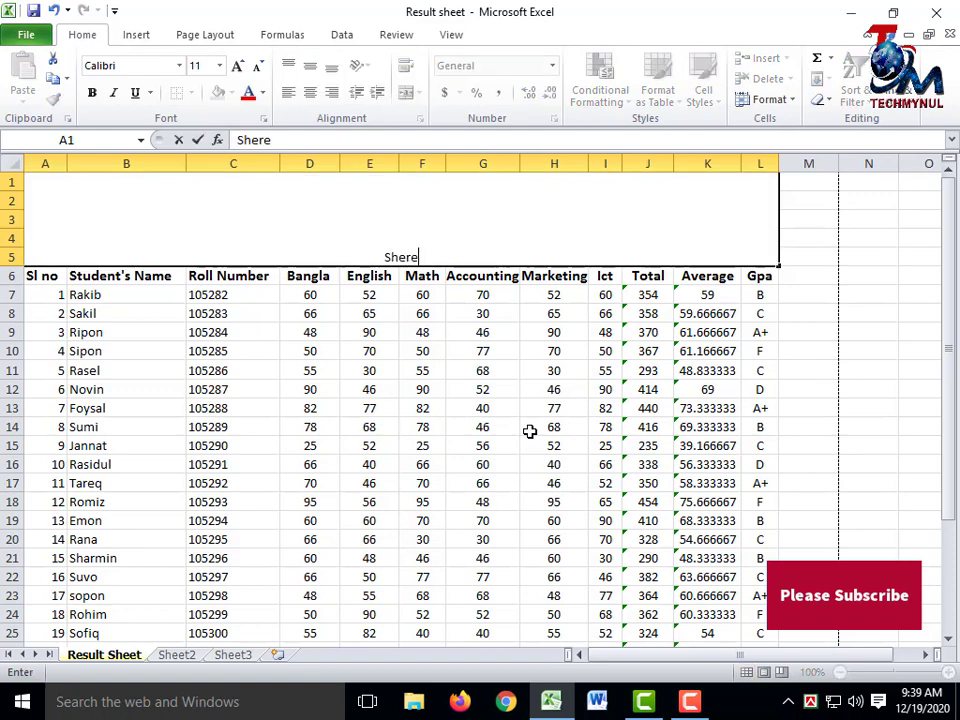
{"action": "type", "text": " Bangla"}
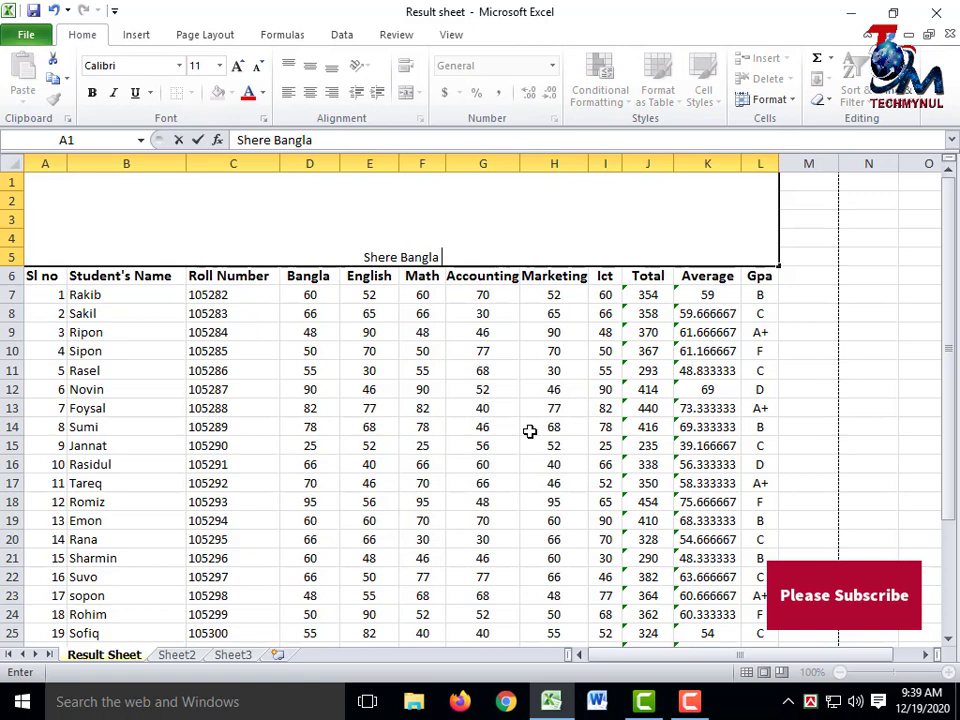
{"action": "type", "text": " Fazlu"}
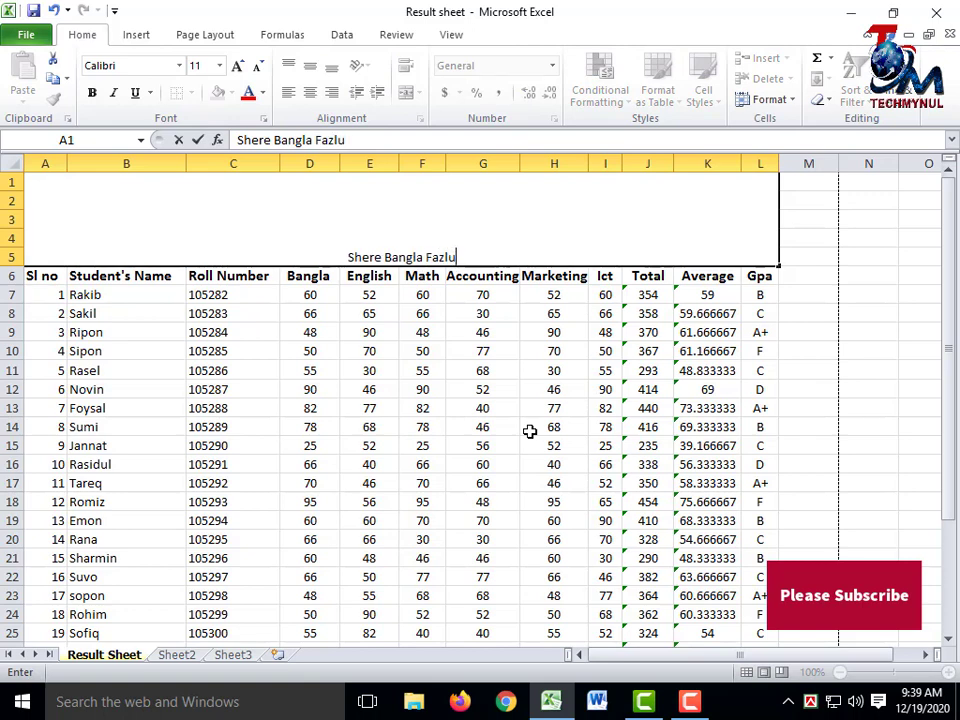
{"action": "type", "text": "l Haq"}
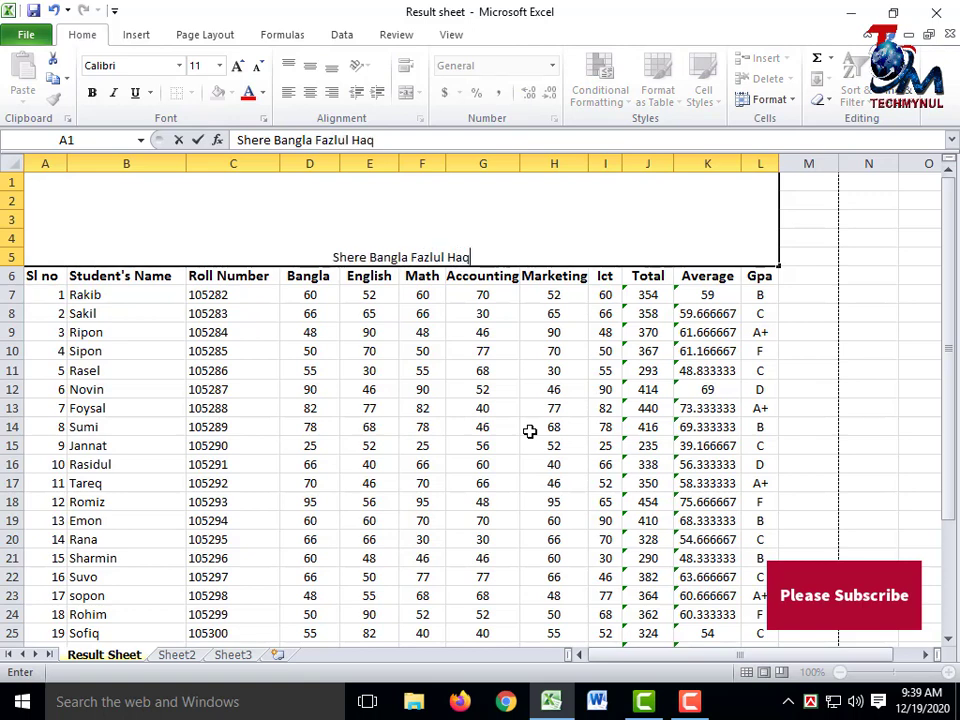
{"action": "type", "text": "ue C"}
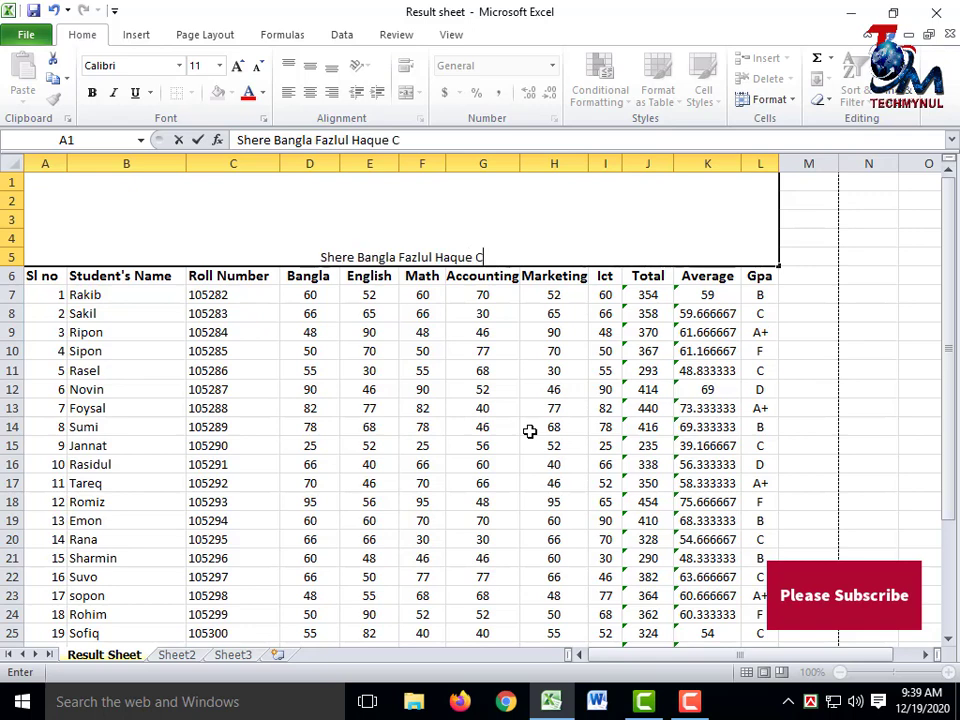
{"action": "type", "text": "ollege"}
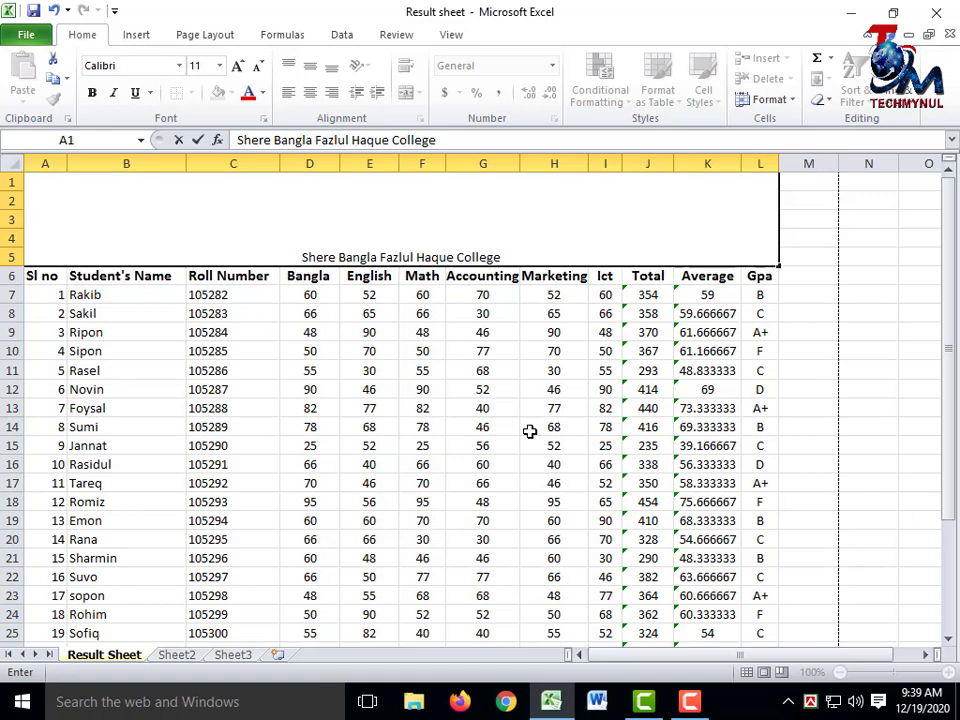
{"action": "key", "text": "alt+Return"}
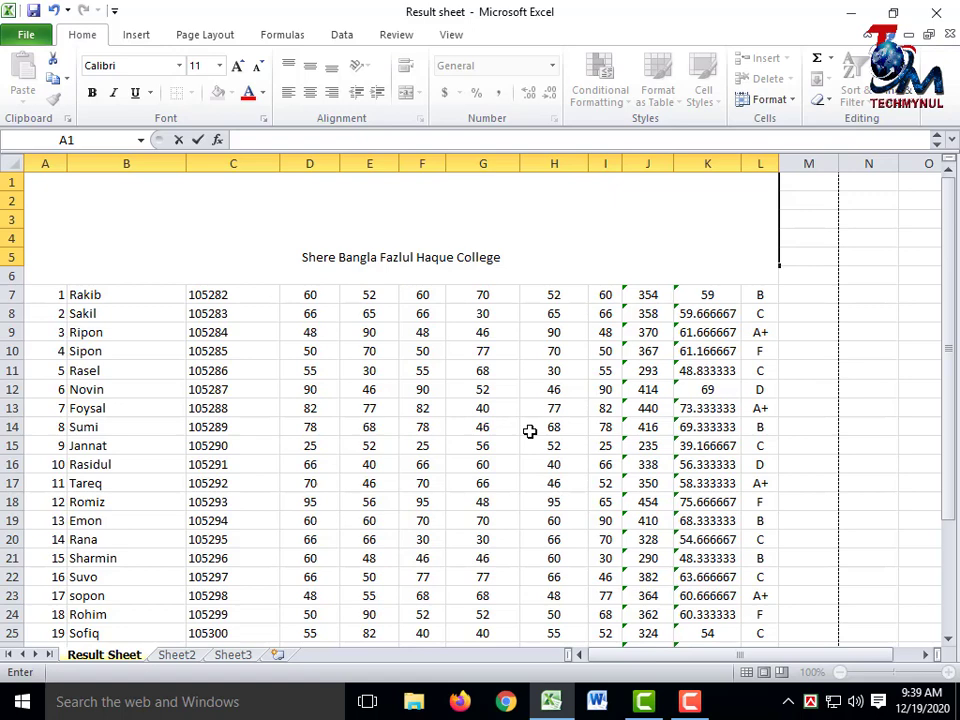
{"action": "type", "text": "S"}
{"action": "type", "text": "Result"}
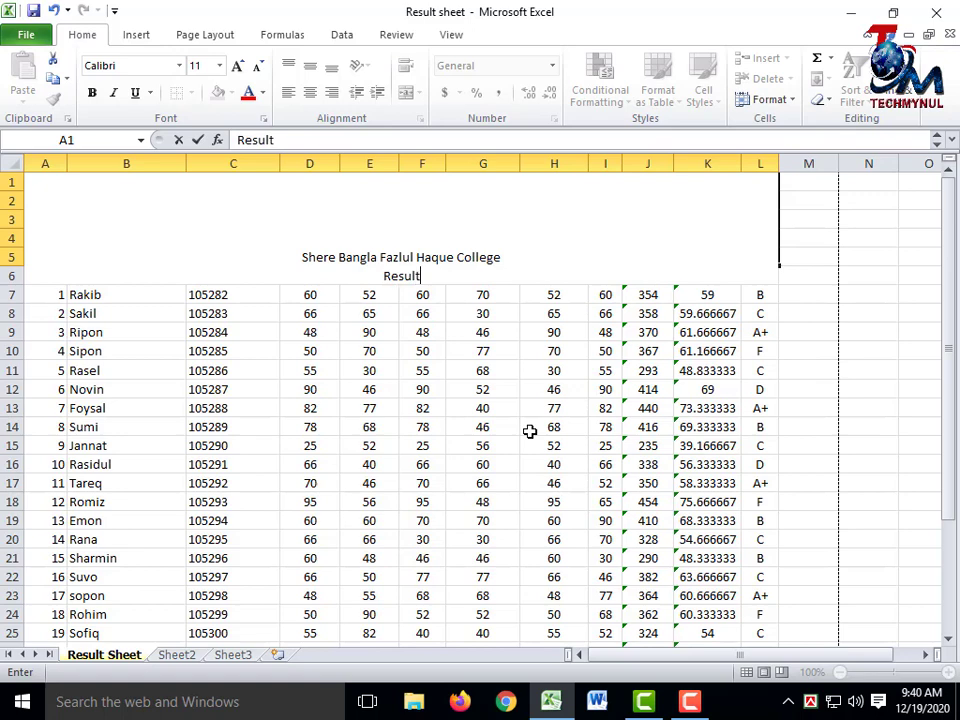
{"action": "type", "text": "Shee"}
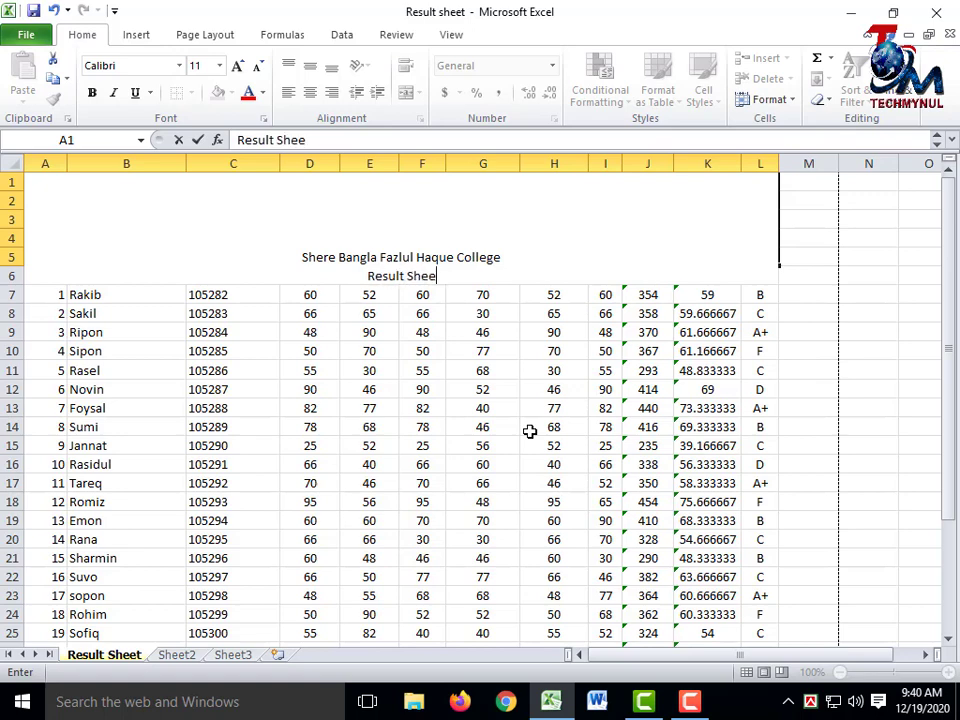
{"action": "type", "text": "t of"}
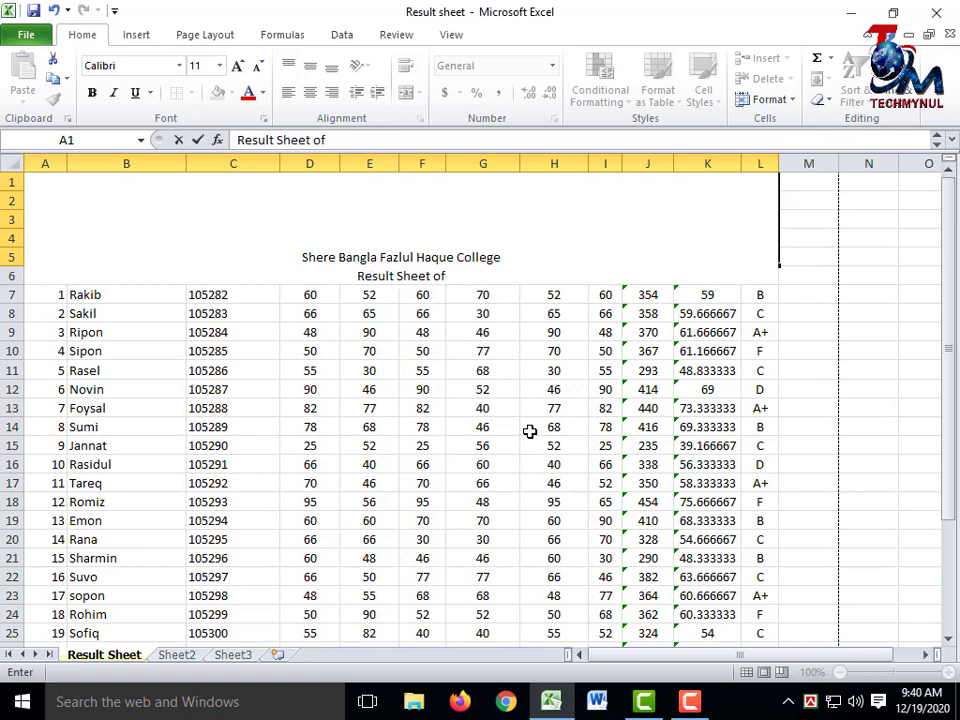
{"action": "type", "text": " Final "}
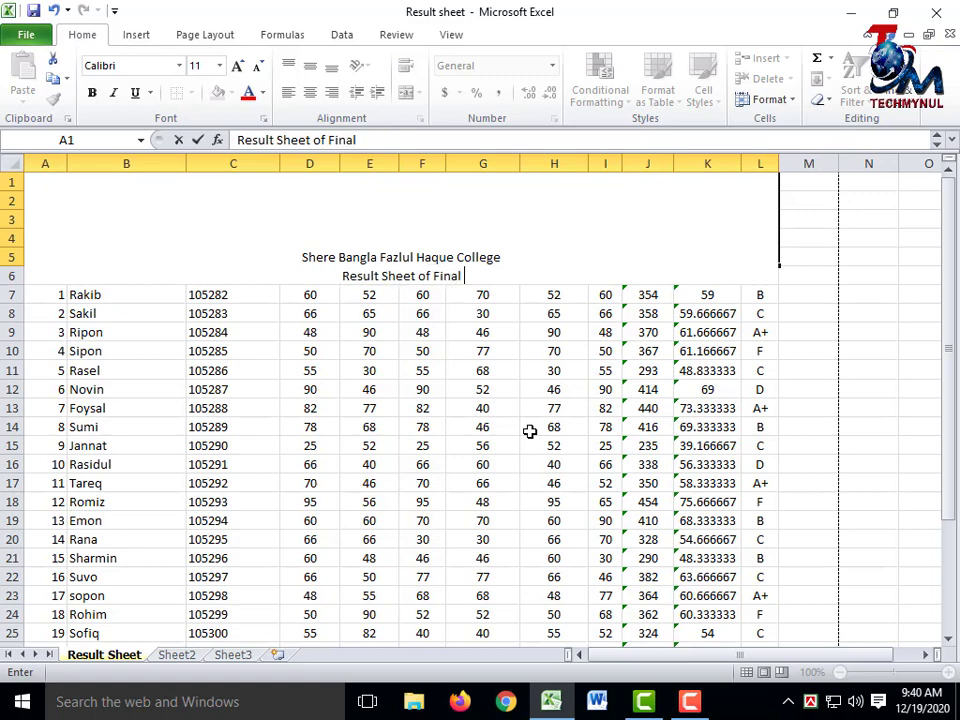
{"action": "type", "text": "Exam"}
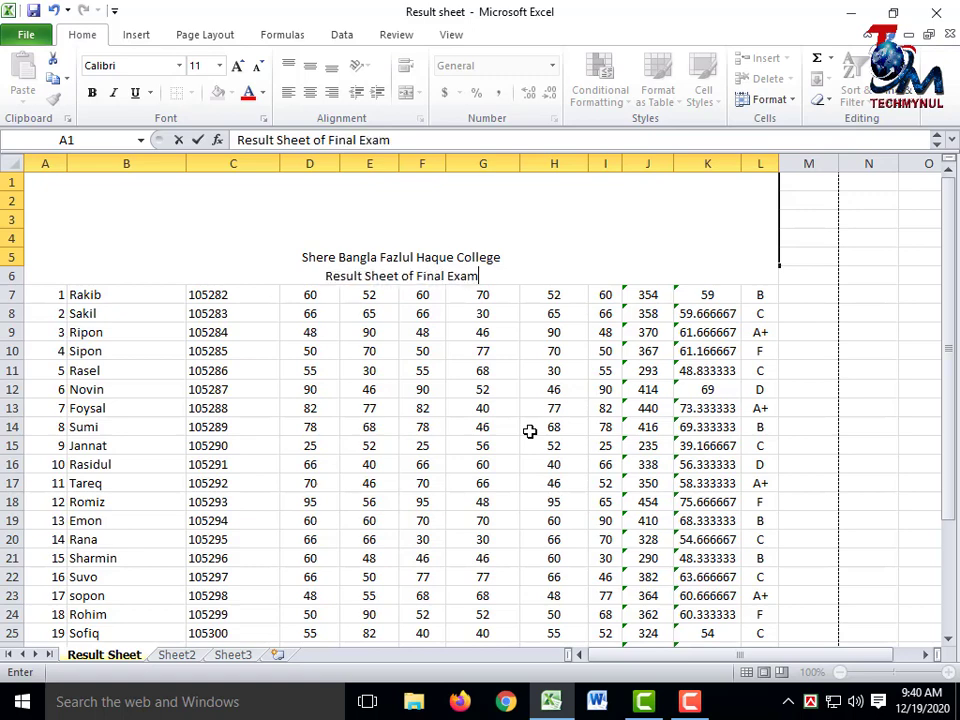
{"action": "key", "text": "alt"}
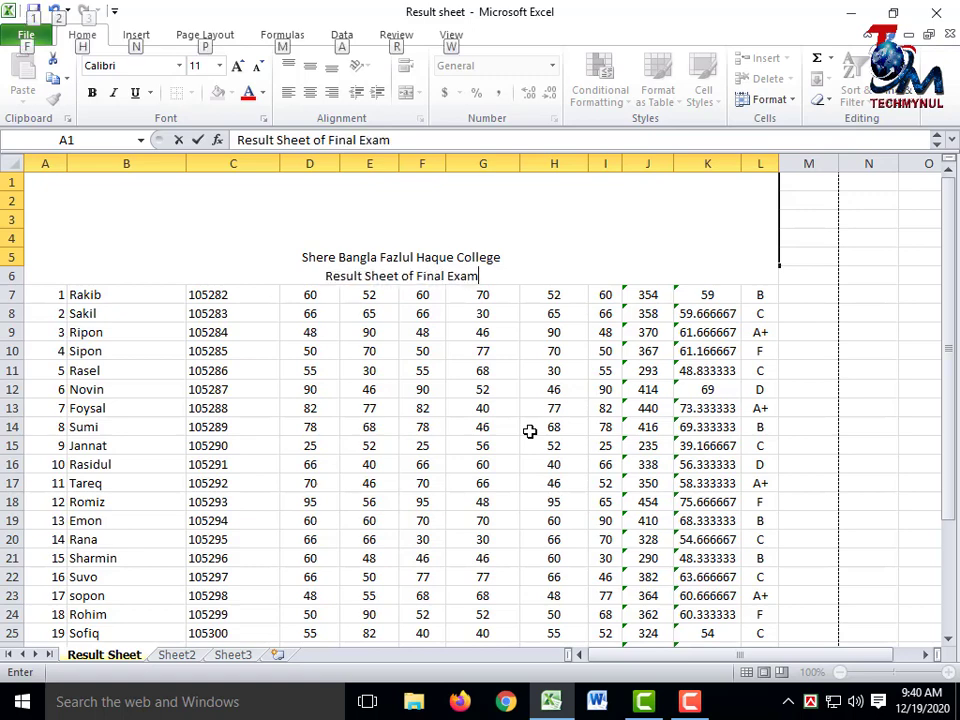
{"action": "key", "text": "alt+Return"}
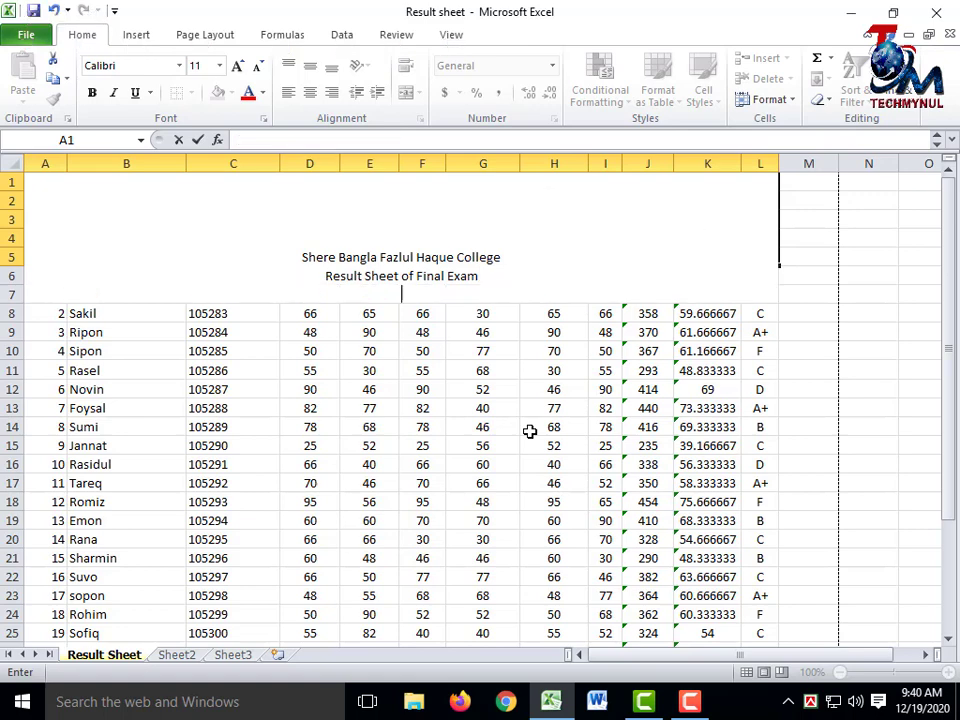
{"action": "type", "text": "Cla"}
{"action": "type", "text": "ss"}
{"action": "type", "text": "- X"}
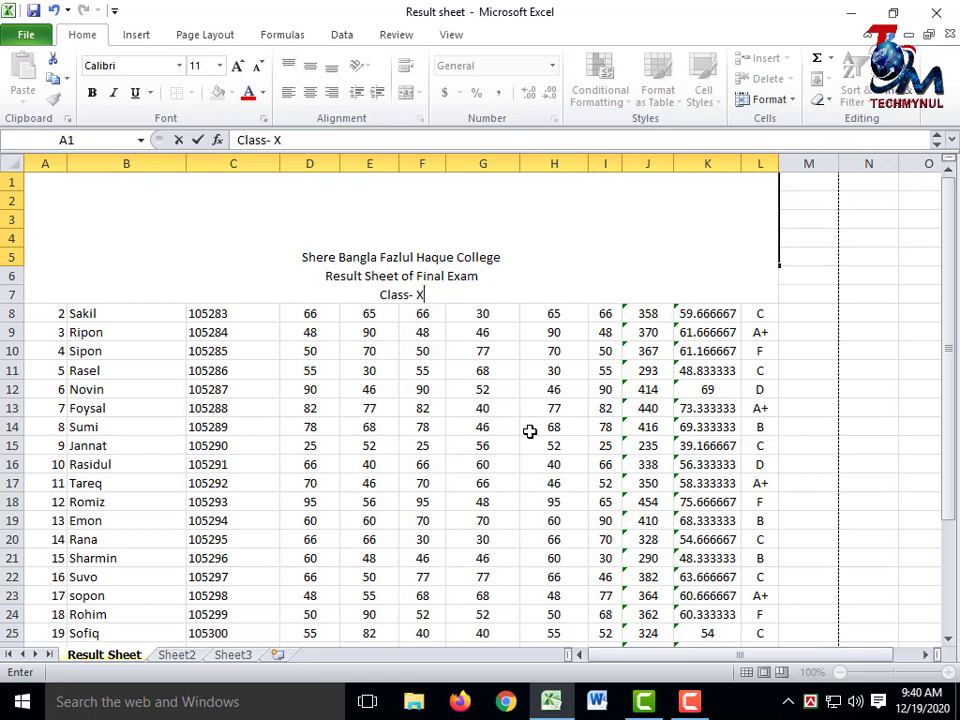
{"action": "type", "text": "L"}
{"action": "key", "text": "BackSpace"}
{"action": "type", "text": "L"}
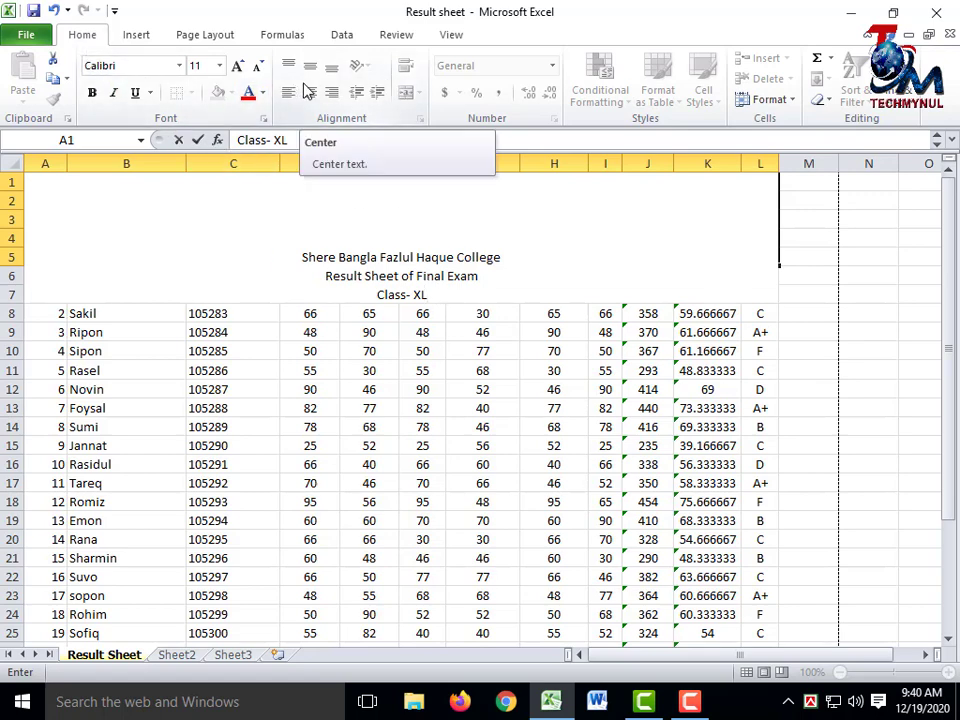
{"action": "left_click", "coordinate": [883, 326]}
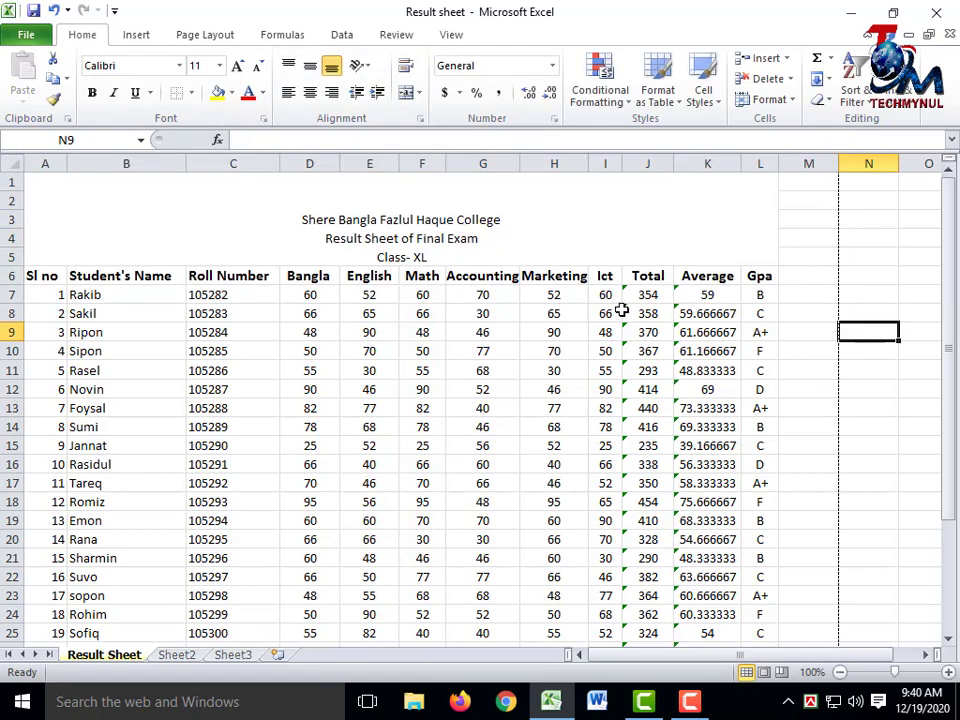
Apply Center and Middle Align to the merged title cell A1
{"action": "left_click", "coordinate": [504, 245]}
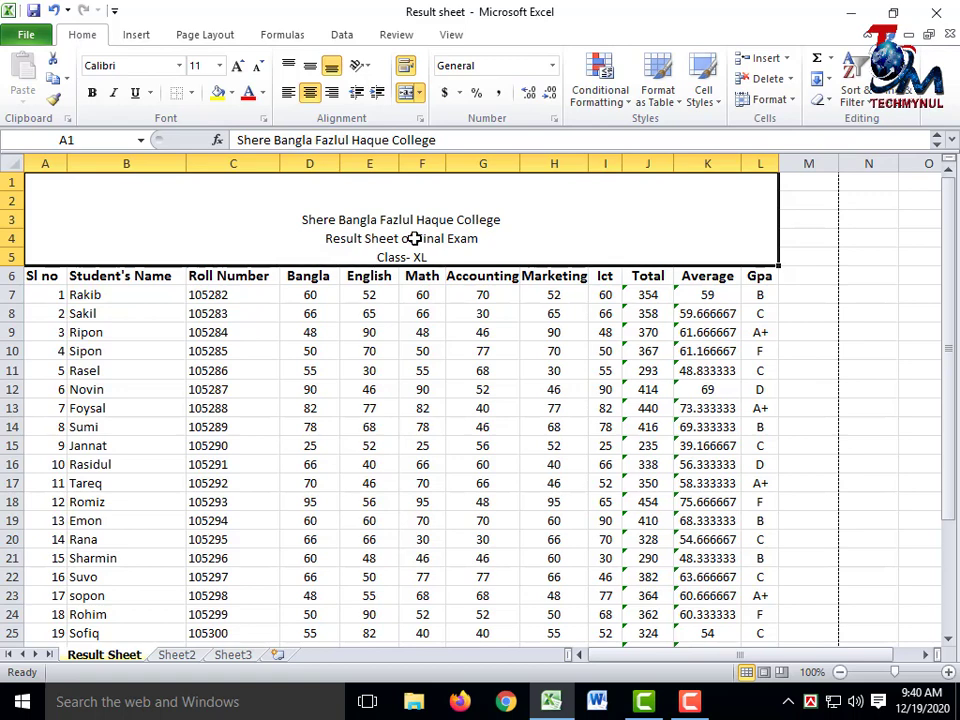
{"action": "left_click", "coordinate": [419, 92]}
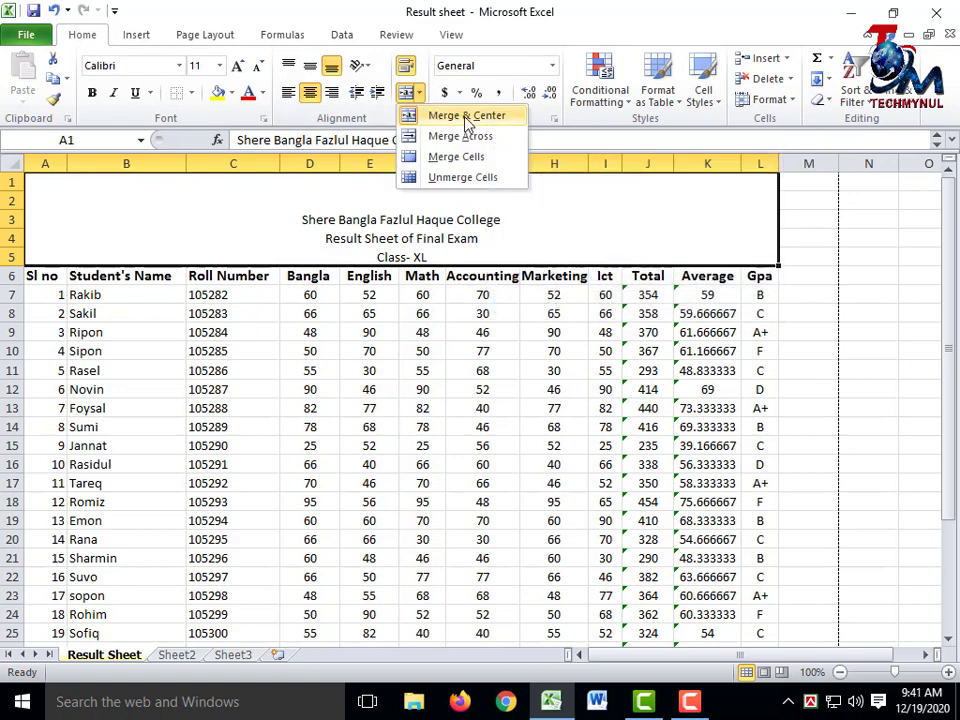
{"action": "left_click", "coordinate": [543, 206]}
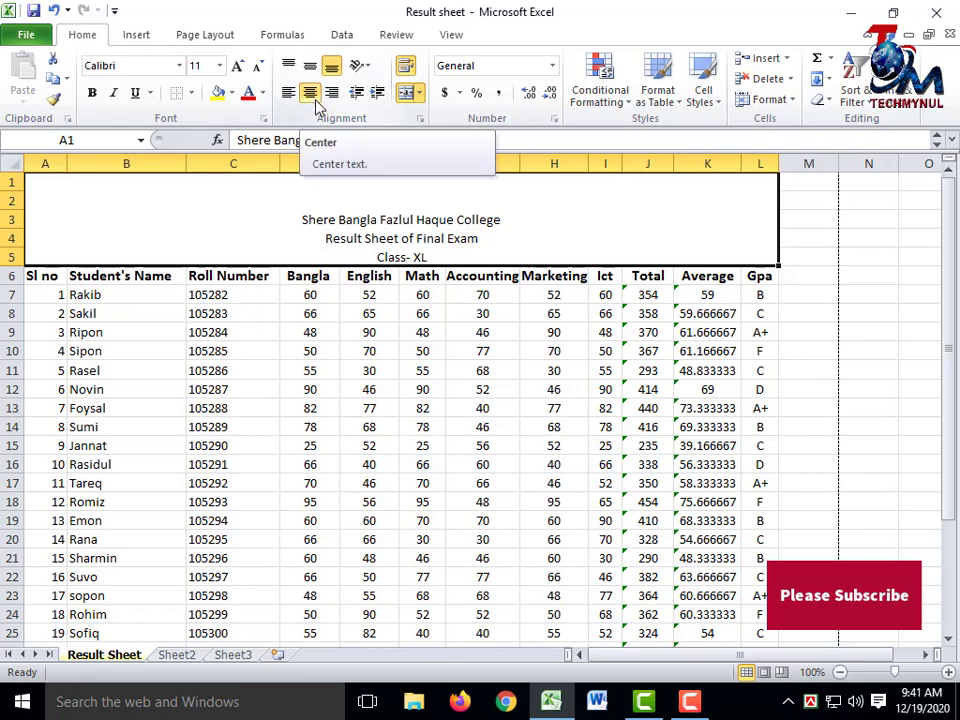
{"action": "left_click", "coordinate": [288, 92]}
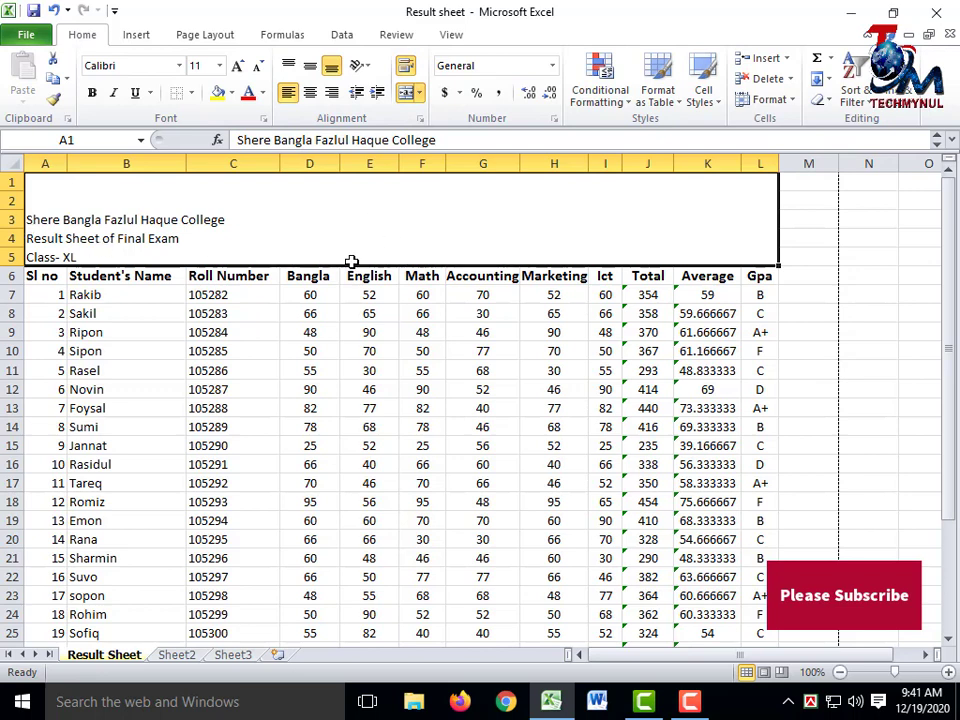
{"action": "left_click", "coordinate": [332, 92]}
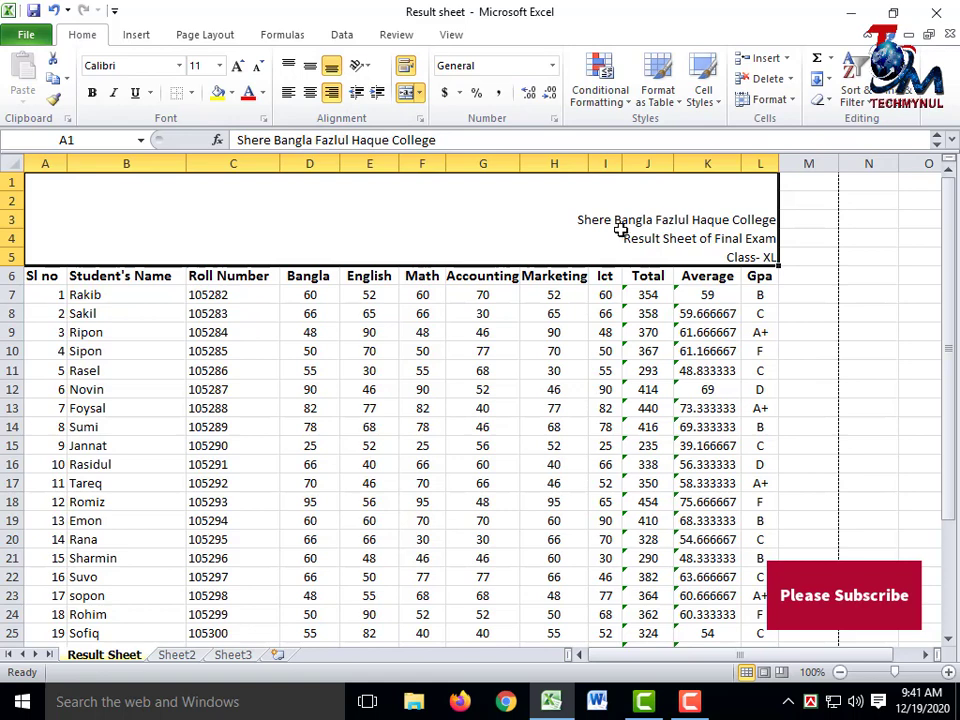
{"action": "left_click", "coordinate": [288, 92]}
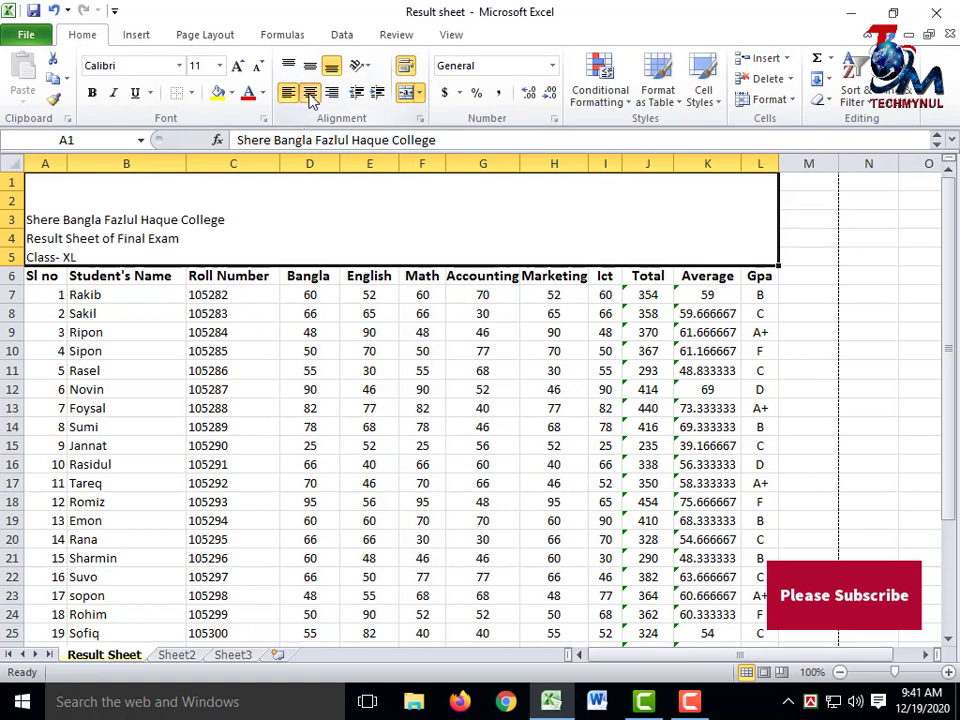
{"action": "left_click", "coordinate": [310, 92]}
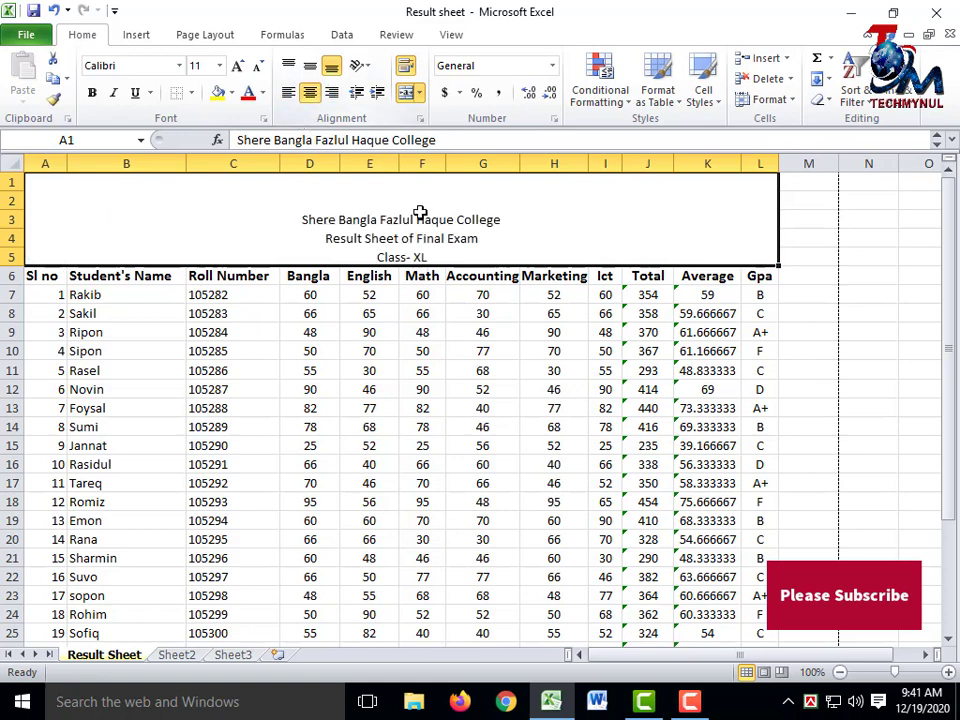
{"action": "left_click", "coordinate": [311, 68]}
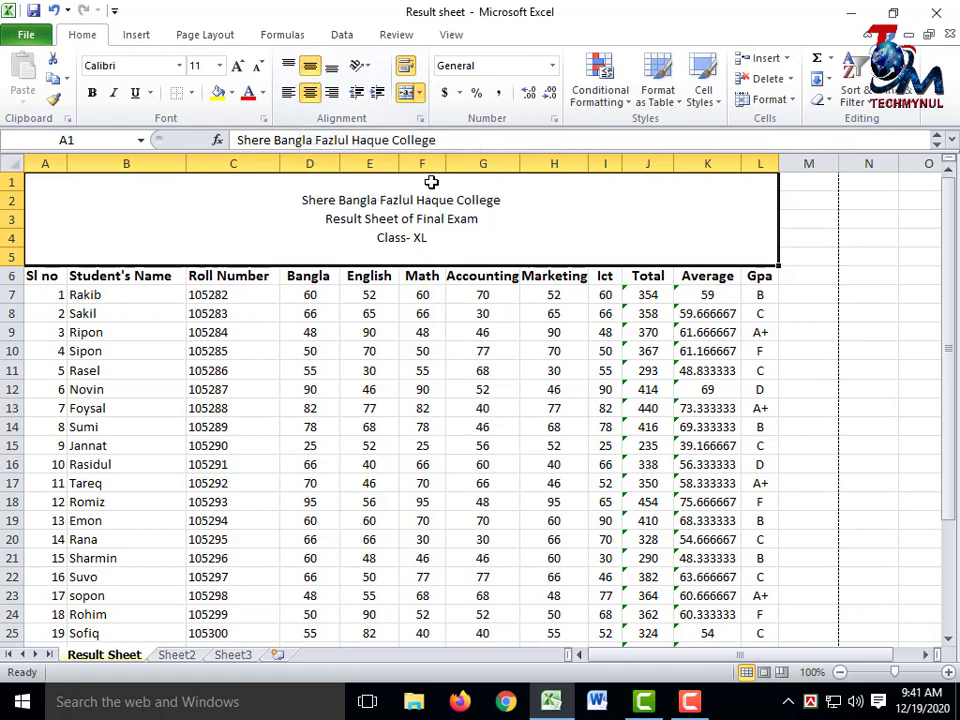
{"action": "left_click", "coordinate": [289, 67]}
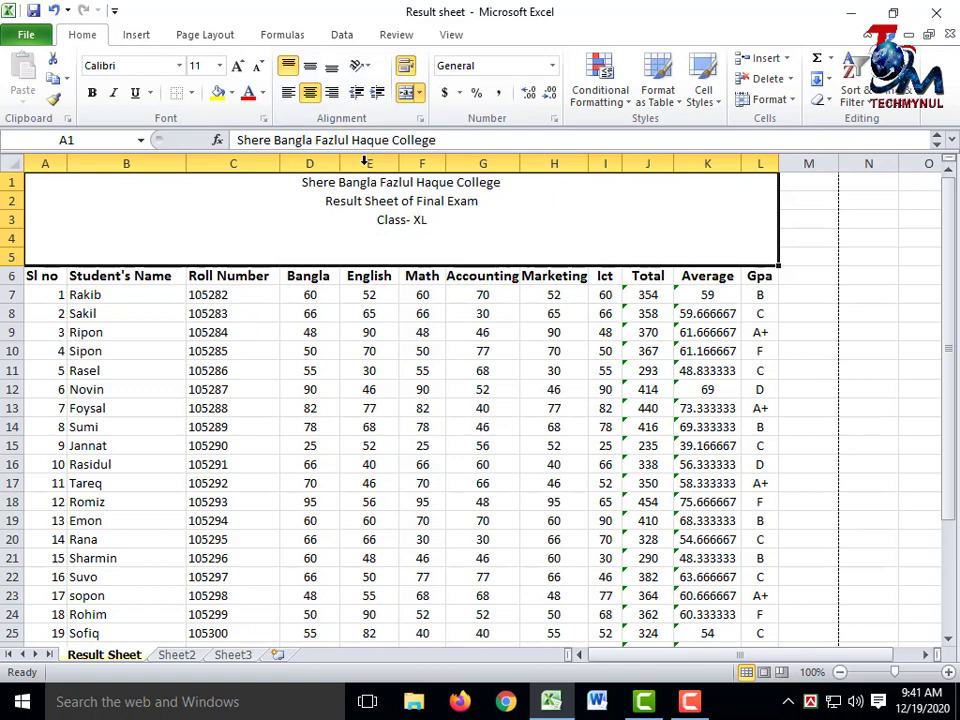
{"action": "left_click", "coordinate": [313, 70]}
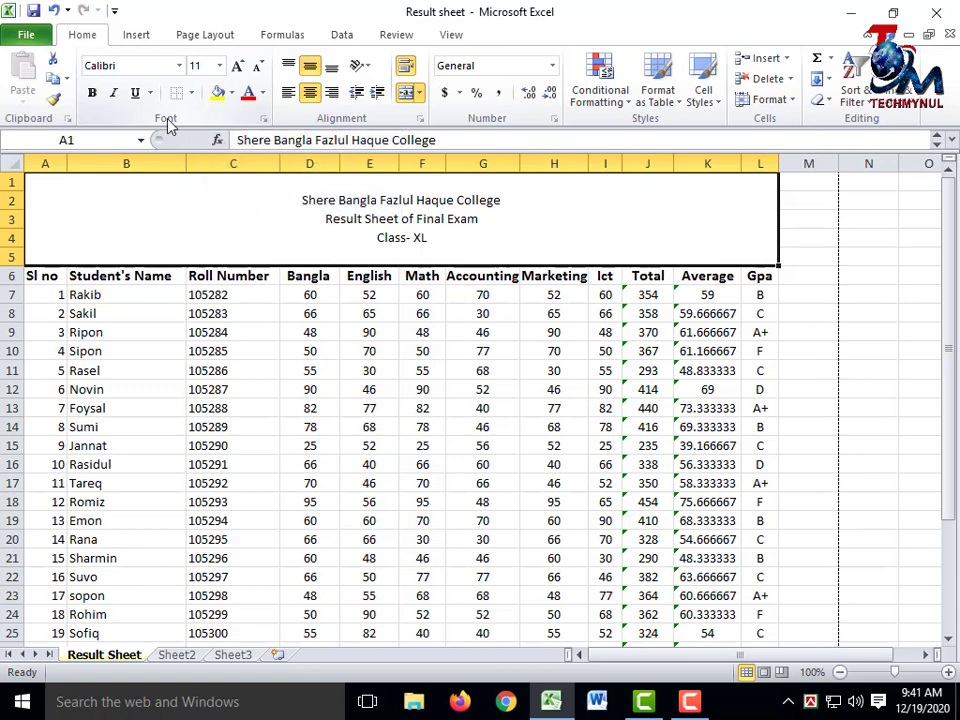
Shade the title block light pink and make the college name 22 pt bold green
{"action": "left_click", "coordinate": [231, 92]}
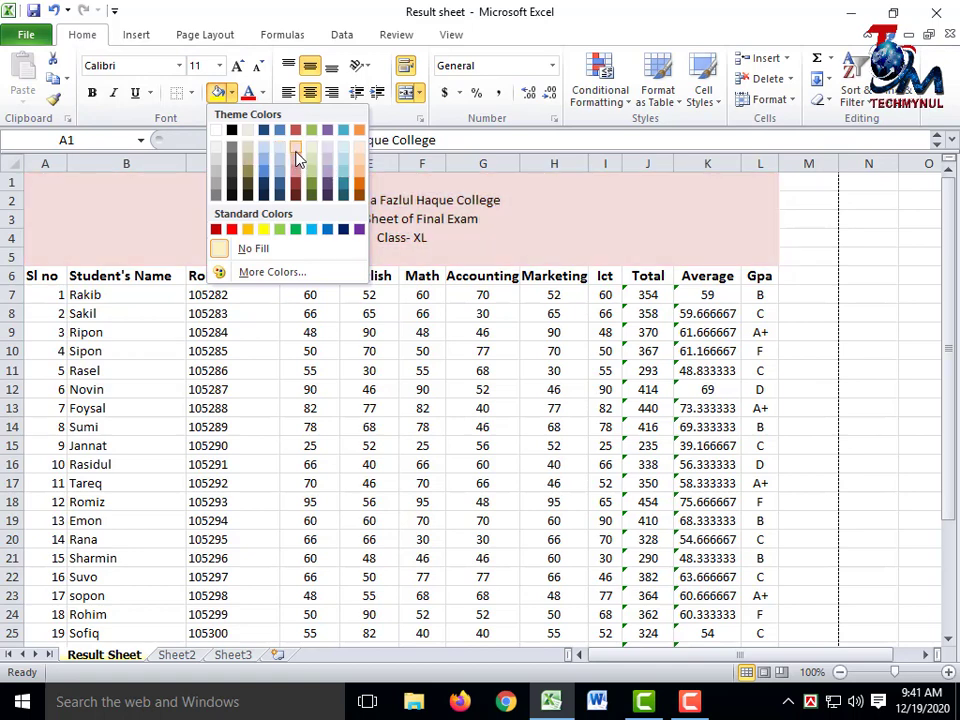
{"action": "left_click", "coordinate": [295, 148]}
{"action": "double_click", "coordinate": [517, 203]}
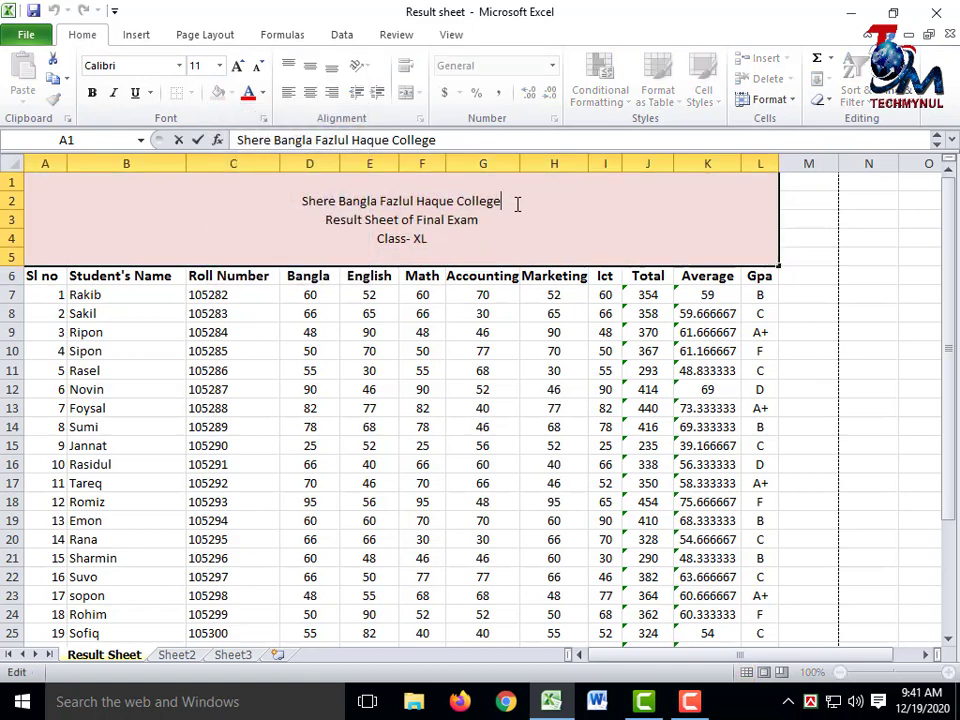
{"action": "left_click_drag", "start_coordinate": [506, 203], "coordinate": [300, 201]}
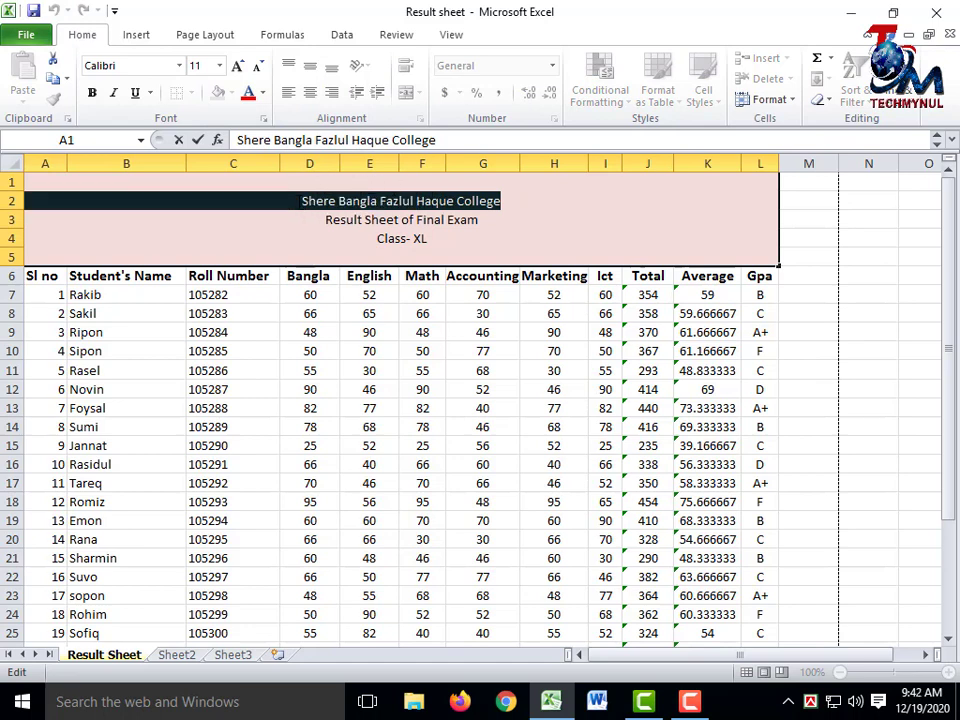
{"action": "left_click", "coordinate": [221, 66]}
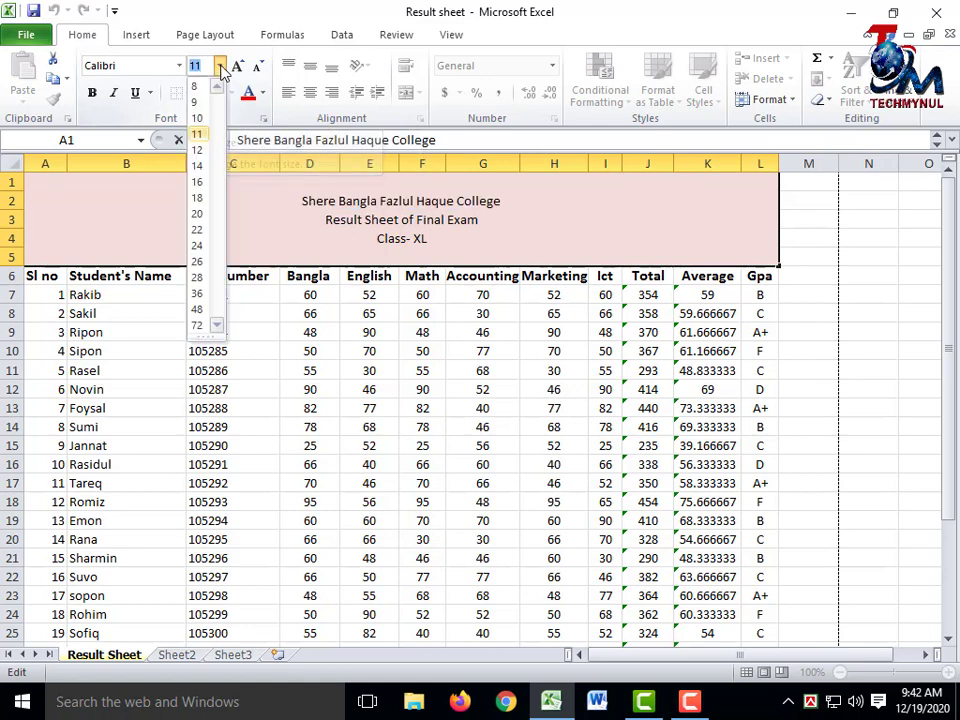
{"action": "left_click", "coordinate": [198, 230]}
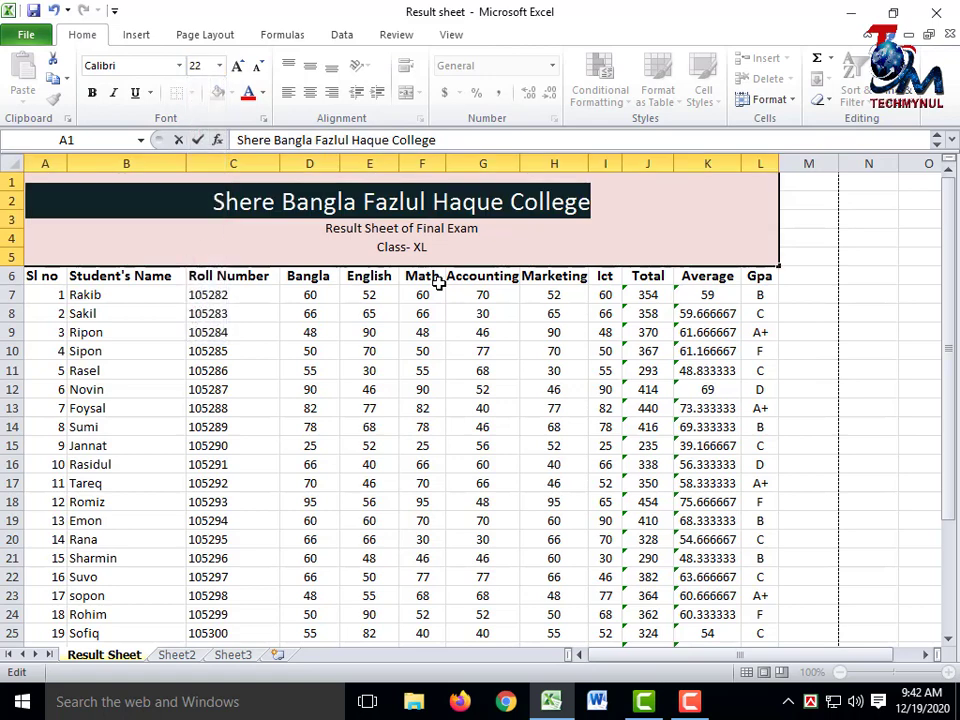
{"action": "left_click", "coordinate": [93, 96]}
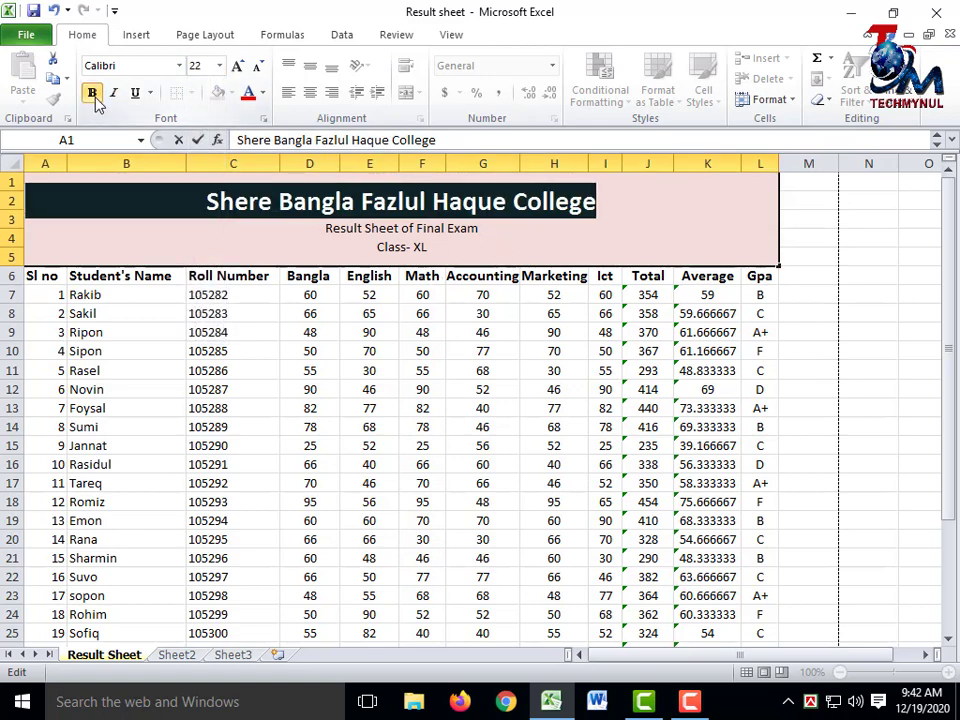
{"action": "left_click", "coordinate": [264, 95]}
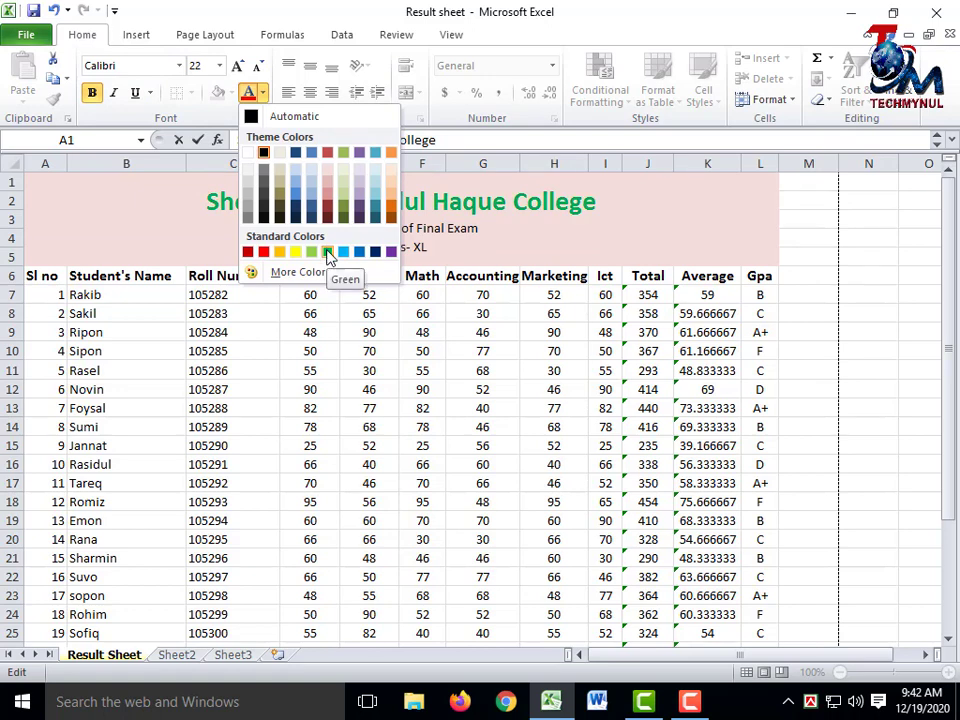
{"action": "left_click", "coordinate": [328, 252]}
{"action": "left_click", "coordinate": [486, 236]}
Make the 'Result Sheet of Final Exam' line 16 pt bold blue
{"action": "left_click_drag", "start_coordinate": [486, 229], "coordinate": [326, 234]}
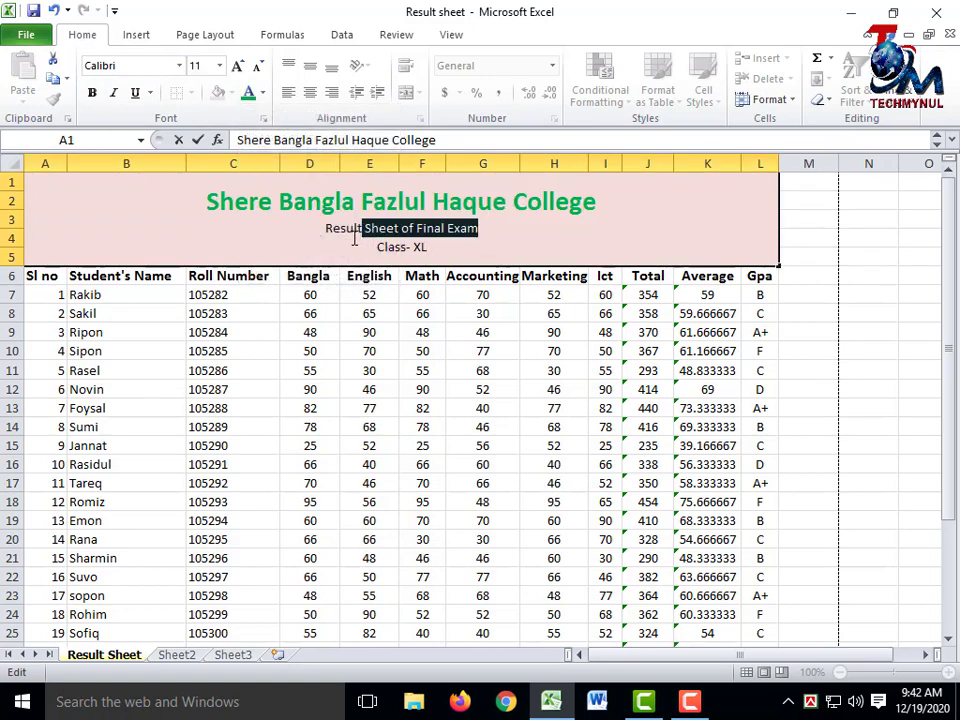
{"action": "left_click", "coordinate": [237, 66]}
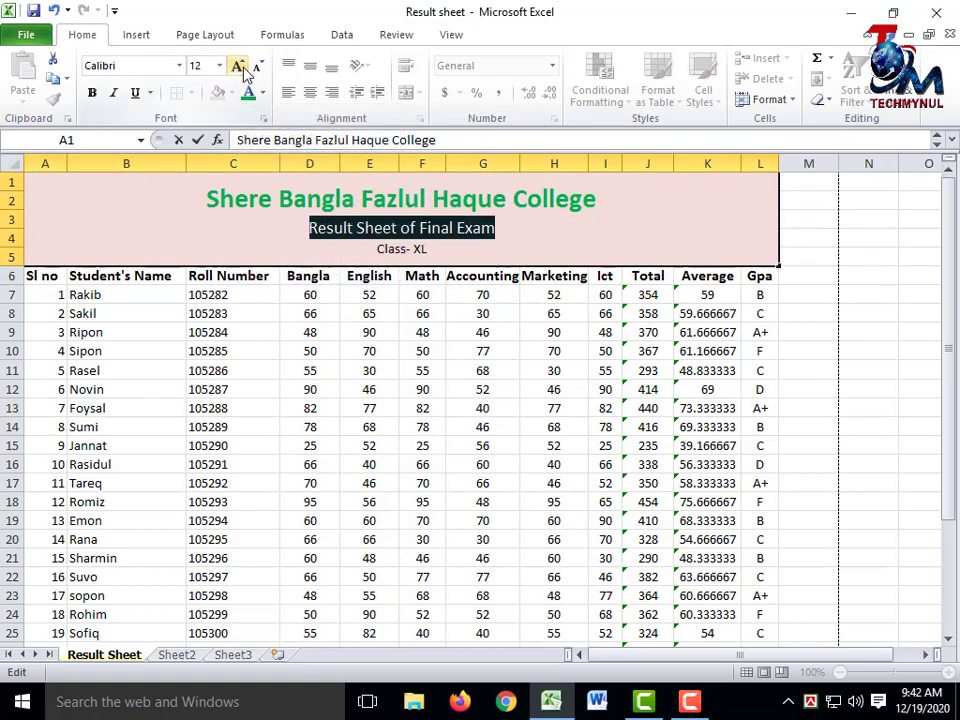
{"action": "left_click", "coordinate": [237, 66]}
{"action": "left_click", "coordinate": [237, 66]}
{"action": "left_click", "coordinate": [92, 92]}
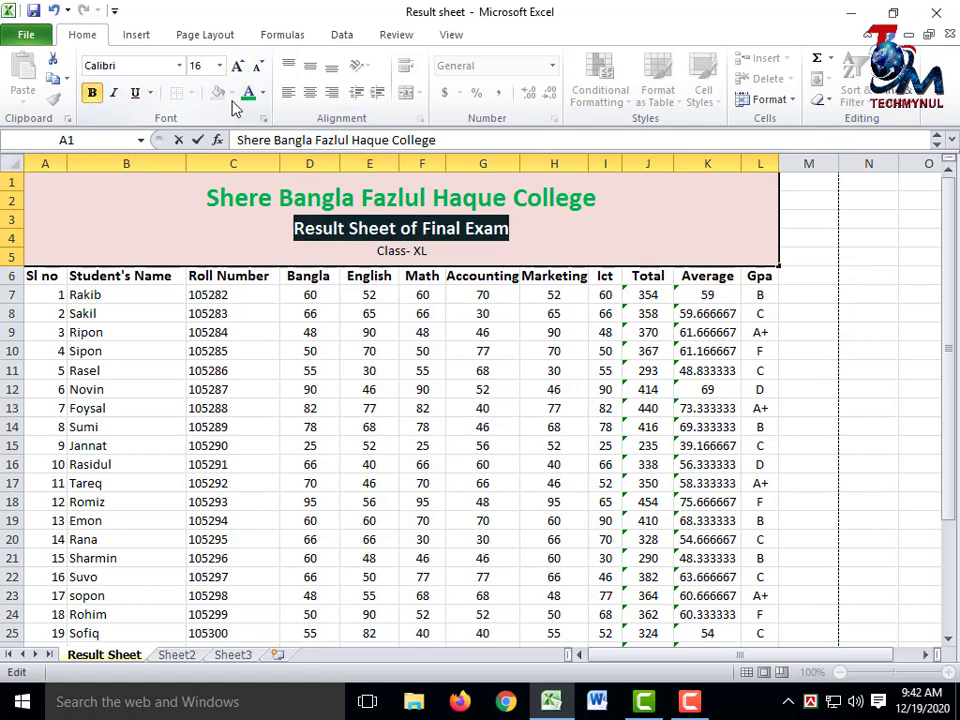
{"action": "left_click", "coordinate": [262, 93]}
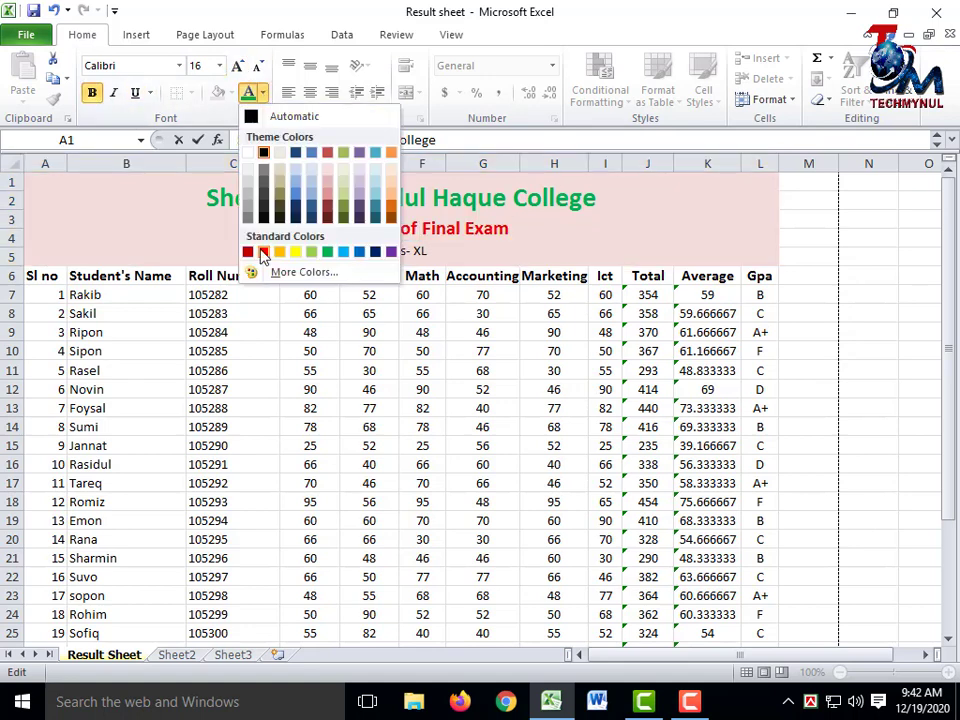
{"action": "left_click", "coordinate": [362, 256]}
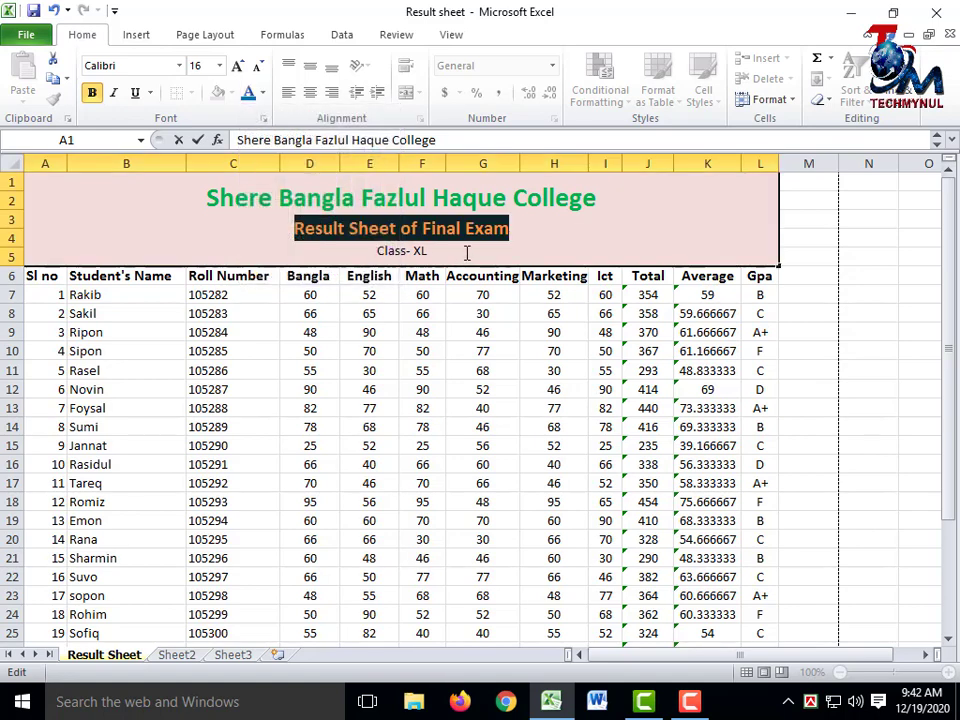
{"action": "left_click", "coordinate": [464, 263]}
Make 'Class- XL' 14 pt bold in a dark colour
{"action": "left_click_drag", "start_coordinate": [428, 252], "coordinate": [376, 252]}
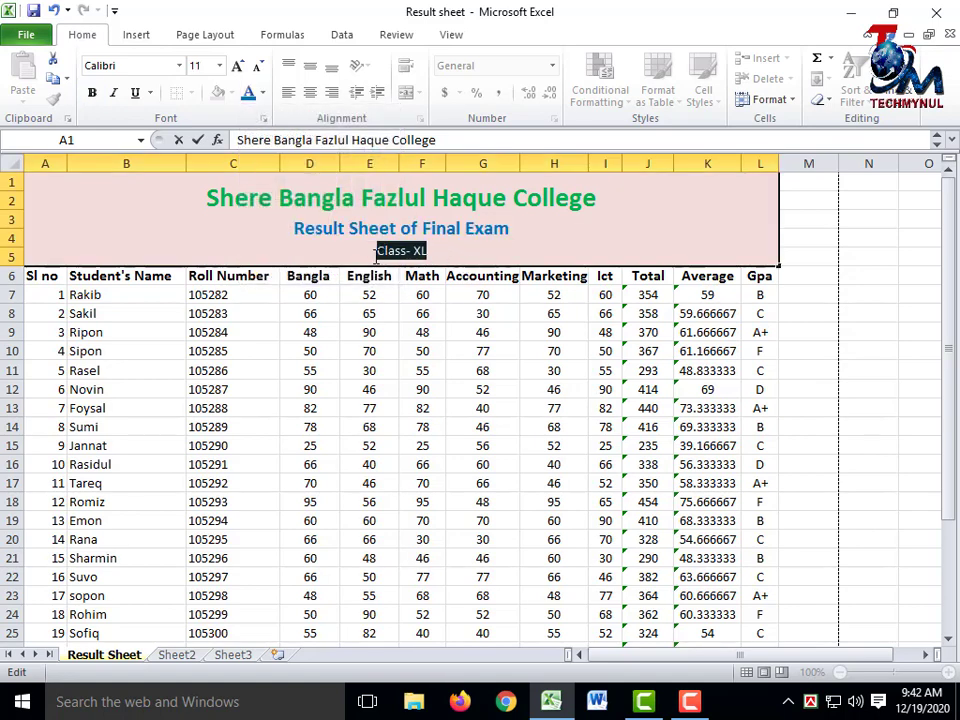
{"action": "left_click", "coordinate": [237, 66]}
{"action": "left_click", "coordinate": [237, 66]}
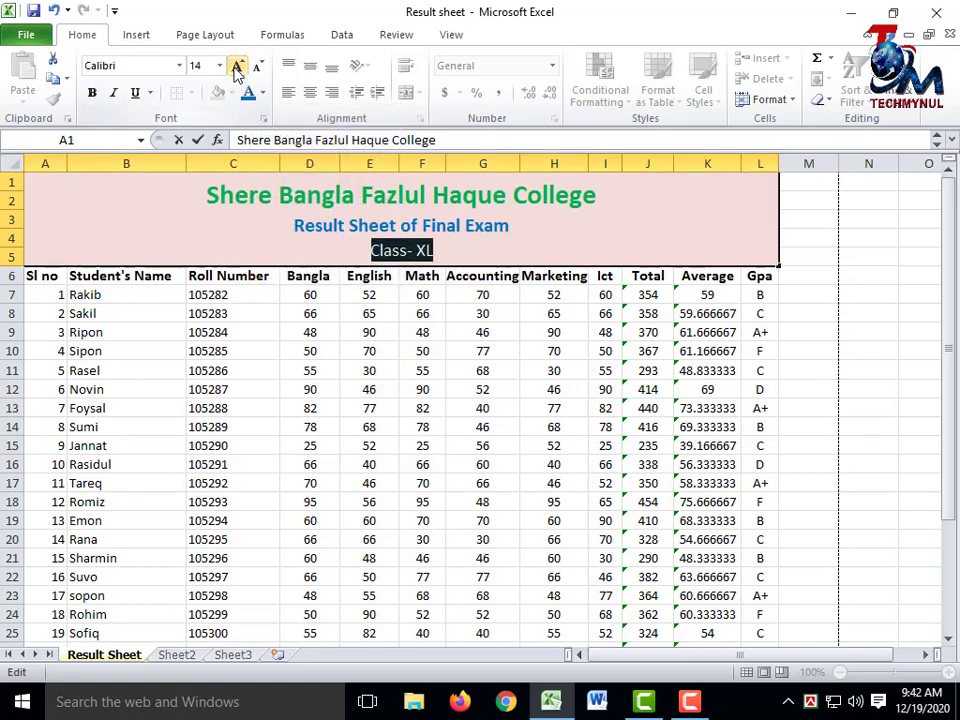
{"action": "left_click", "coordinate": [91, 92]}
{"action": "left_click", "coordinate": [262, 93]}
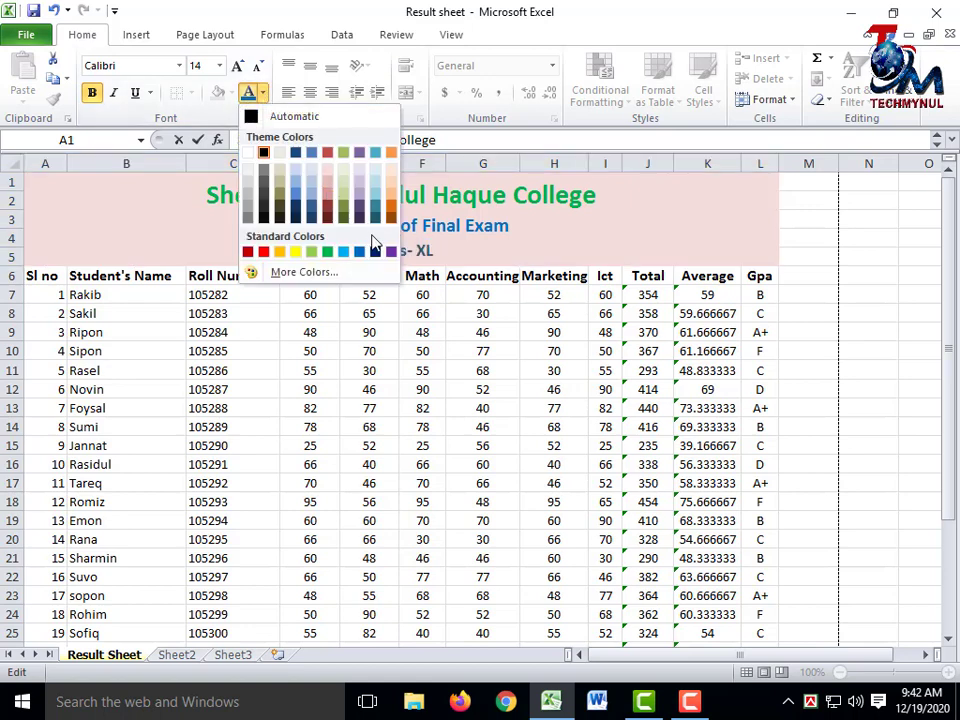
{"action": "left_click", "coordinate": [374, 252]}
{"action": "left_click", "coordinate": [470, 314]}
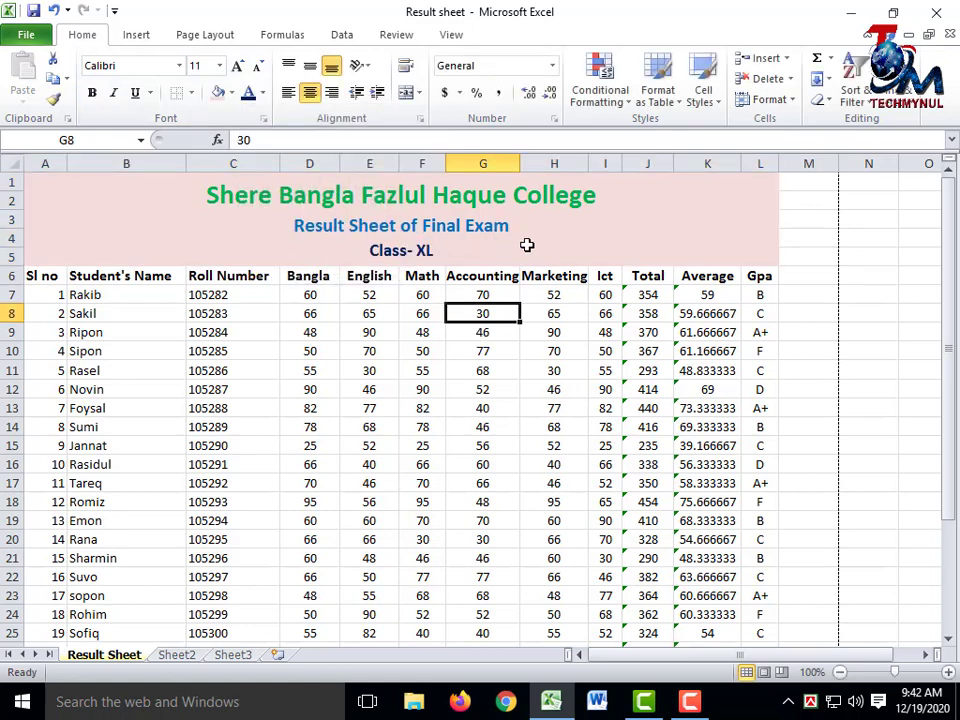
{"action": "left_click", "coordinate": [456, 208]}
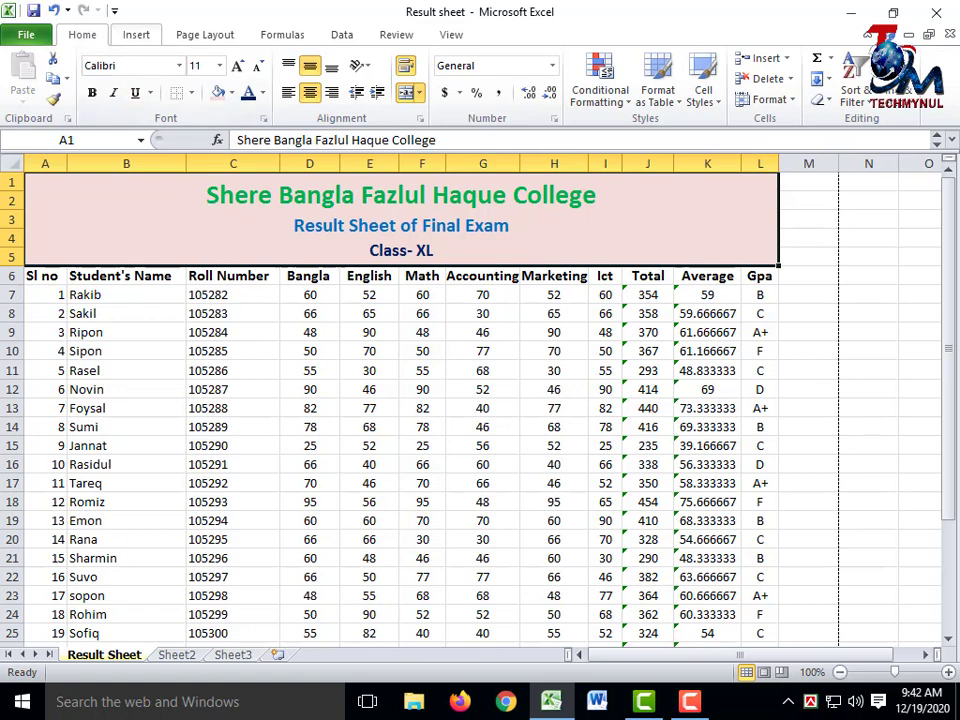
Insert the college logo picture from the Work File (E:) drive
{"action": "left_click", "coordinate": [137, 38]}
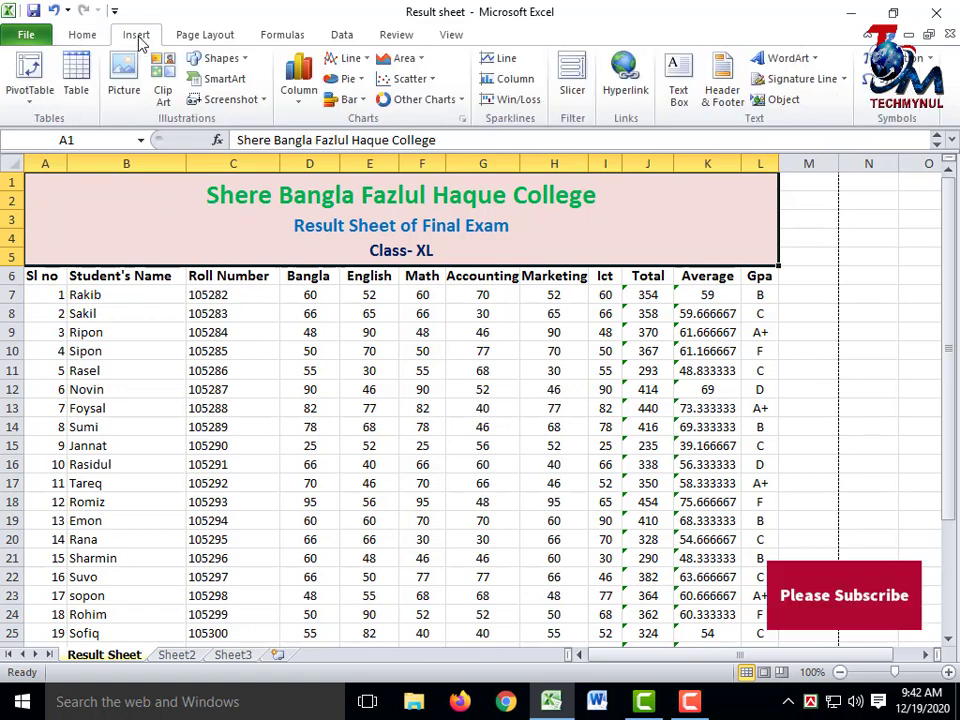
{"action": "left_click", "coordinate": [128, 90]}
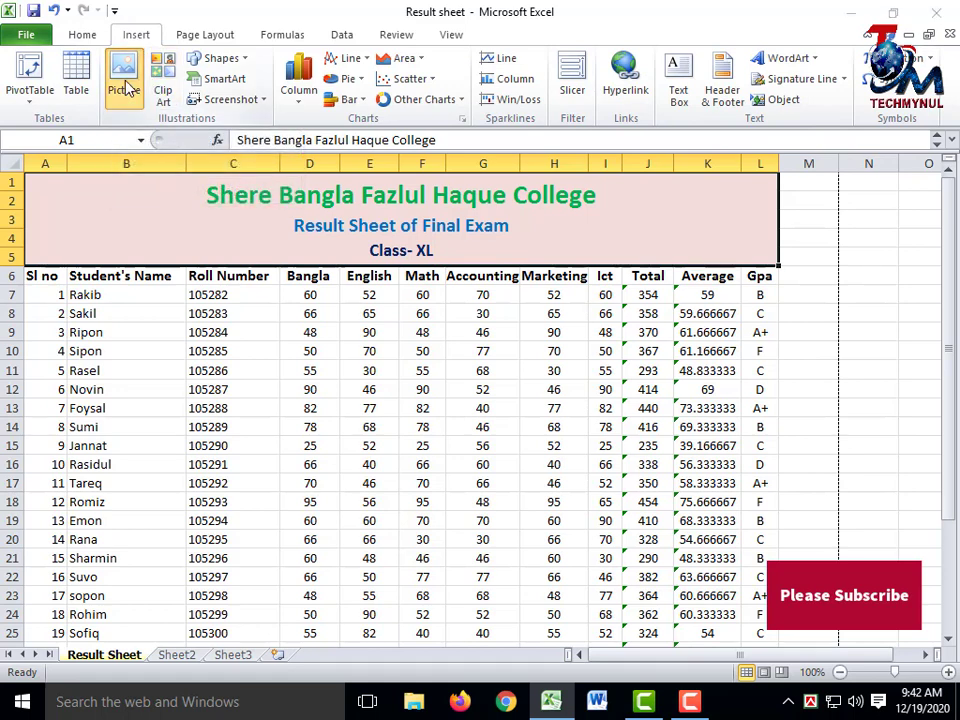
{"action": "left_click", "coordinate": [128, 90]}
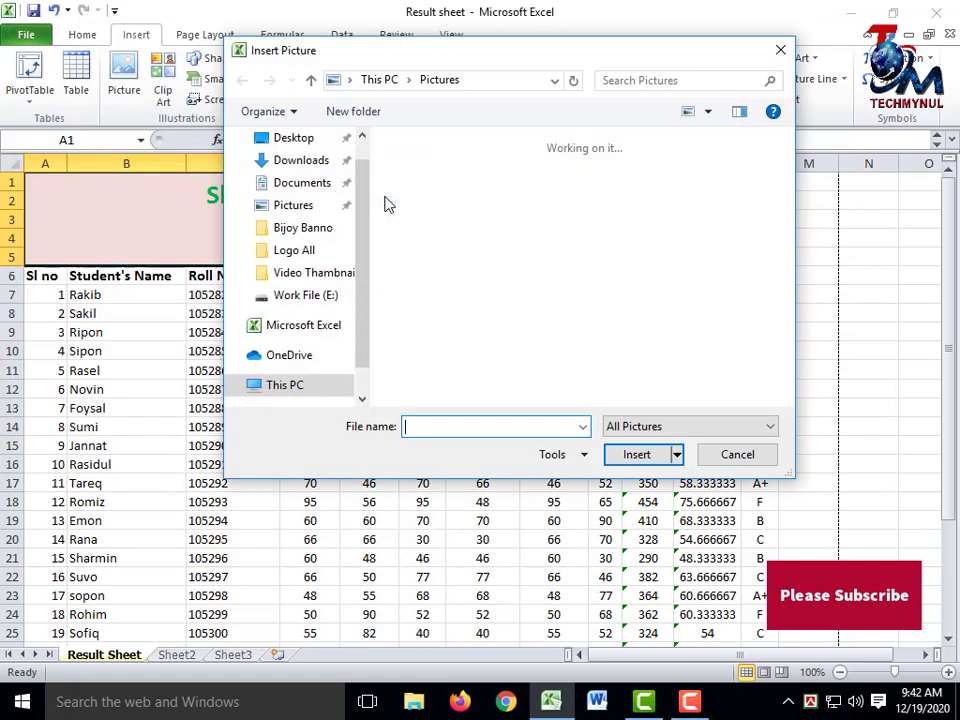
{"action": "scroll", "coordinate": [370, 237], "scroll_direction": "down", "scroll_amount": 2}
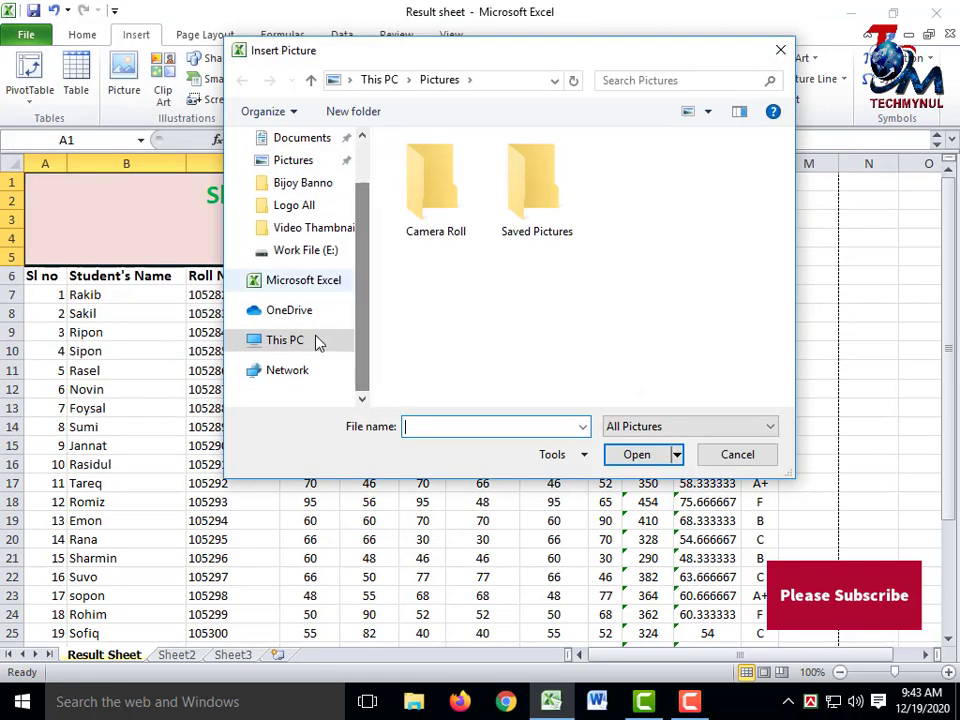
{"action": "left_click", "coordinate": [300, 340]}
{"action": "left_click", "coordinate": [305, 347]}
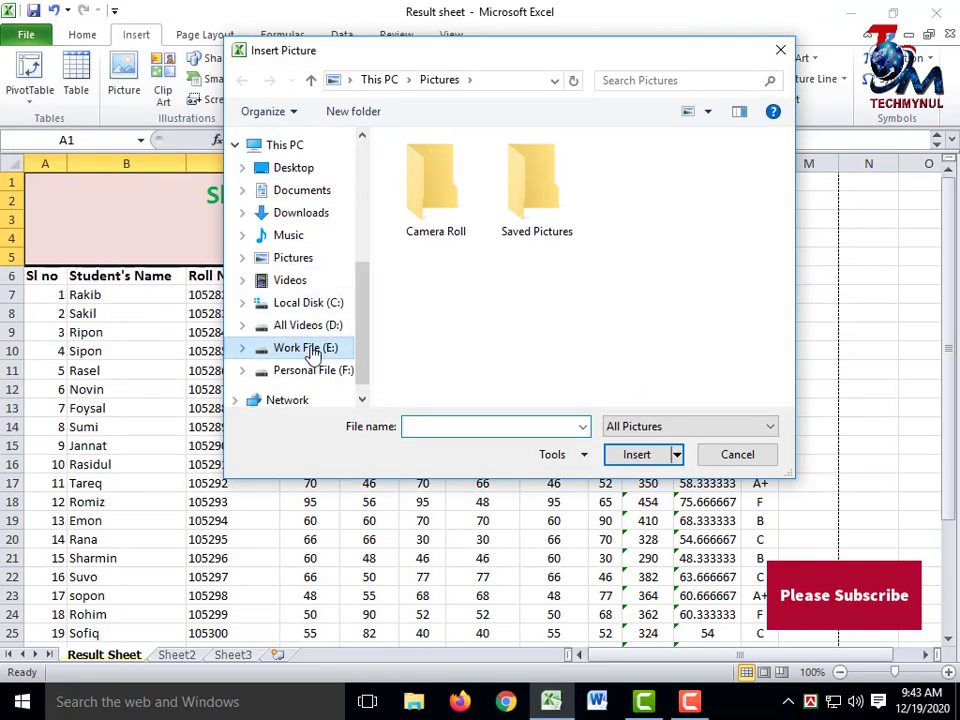
{"action": "left_click", "coordinate": [663, 205]}
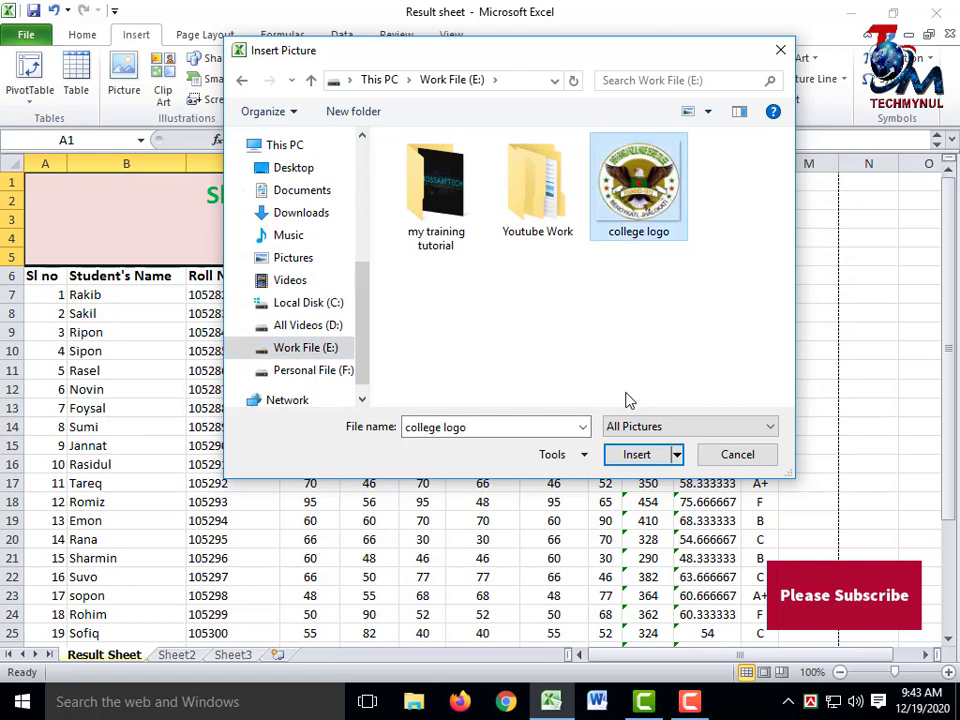
{"action": "left_click", "coordinate": [636, 454]}
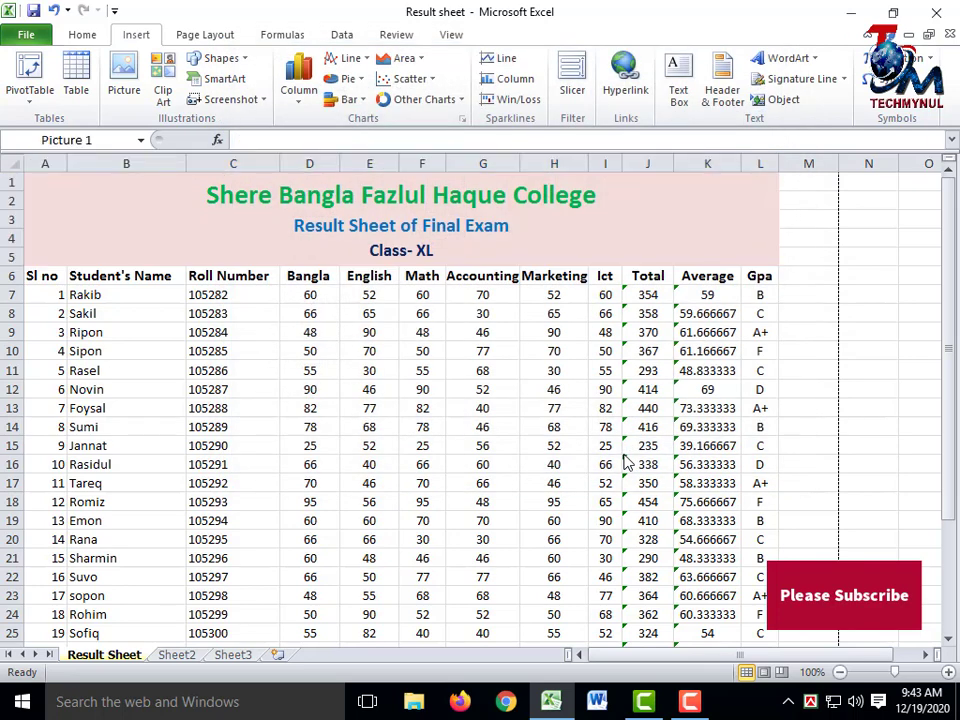
Shrink the logo and place it in the pink title block left of the college name
{"action": "left_click_drag", "start_coordinate": [138, 230], "coordinate": [367, 275]}
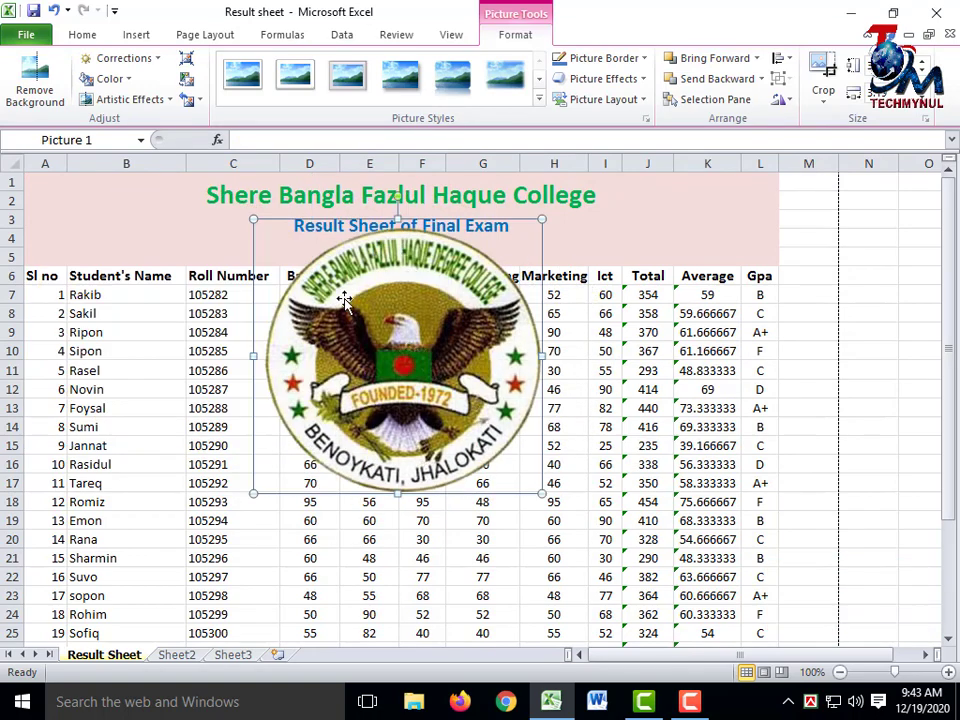
{"action": "left_click_drag", "start_coordinate": [537, 491], "coordinate": [351, 313]}
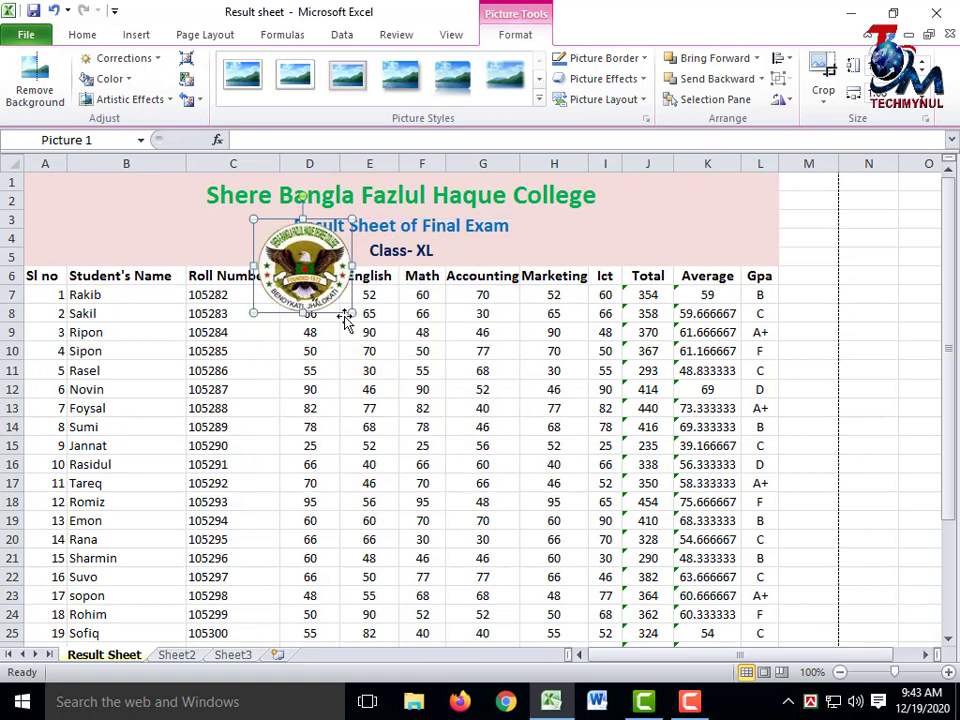
{"action": "mouse_move", "coordinate": [351, 313]}
{"action": "left_mouse_down"}
{"action": "mouse_move", "coordinate": [331, 293]}
{"action": "mouse_move", "coordinate": [162, 222]}
{"action": "mouse_move", "coordinate": [165, 203]}
{"action": "mouse_move", "coordinate": [203, 231]}
{"action": "left_mouse_up"}
{"action": "left_click", "coordinate": [238, 226]}
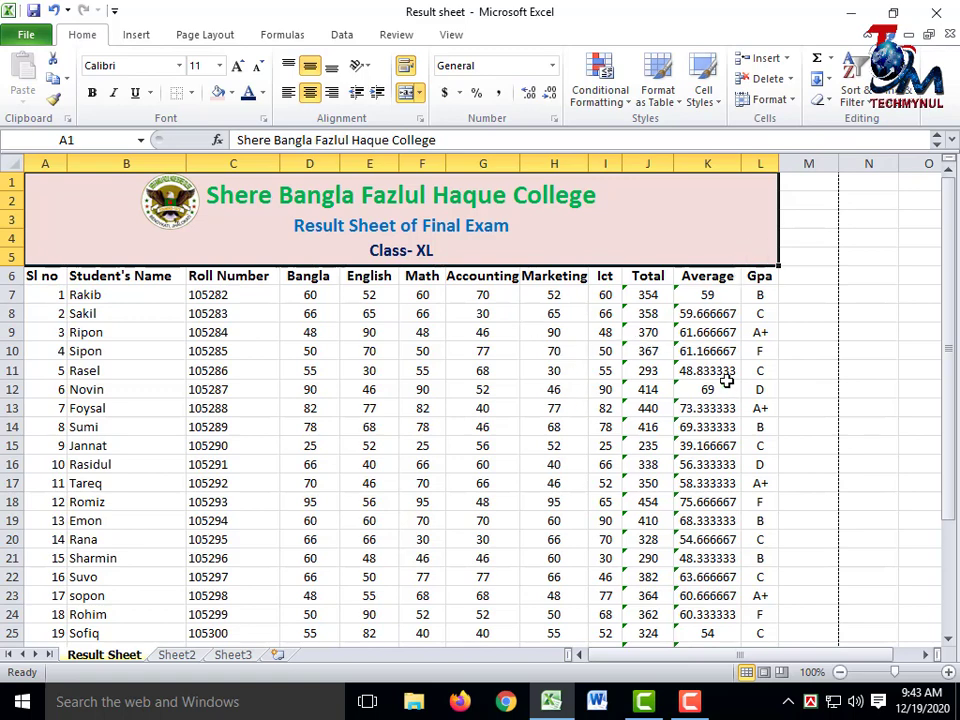
{"action": "scroll", "coordinate": [640, 362], "scroll_direction": "down", "scroll_amount": 3}
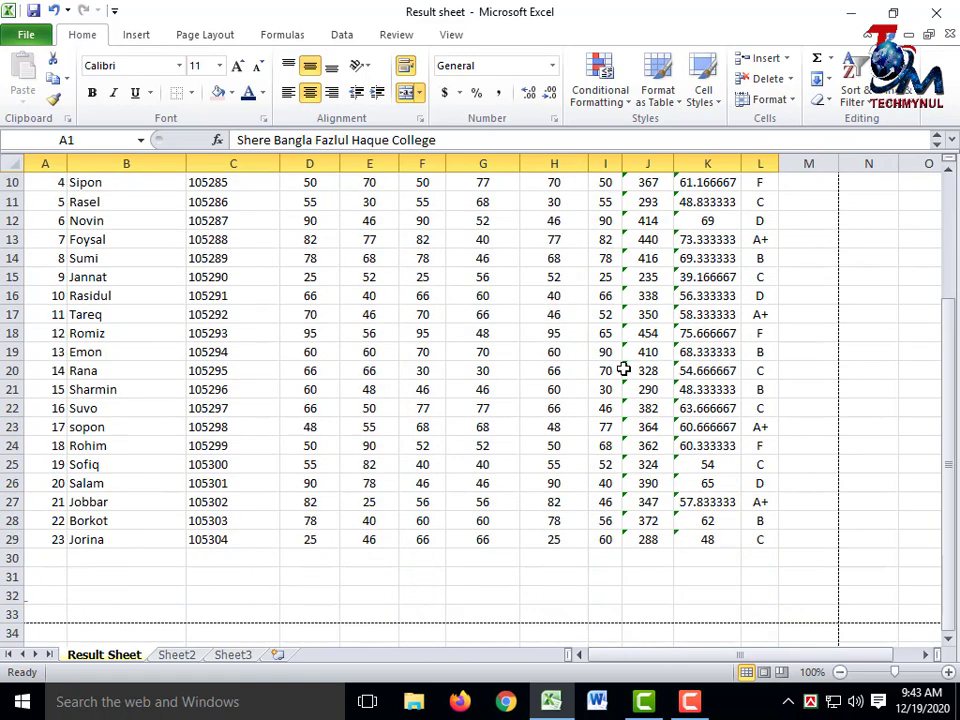
{"action": "scroll", "coordinate": [570, 377], "scroll_direction": "up", "scroll_amount": 3}
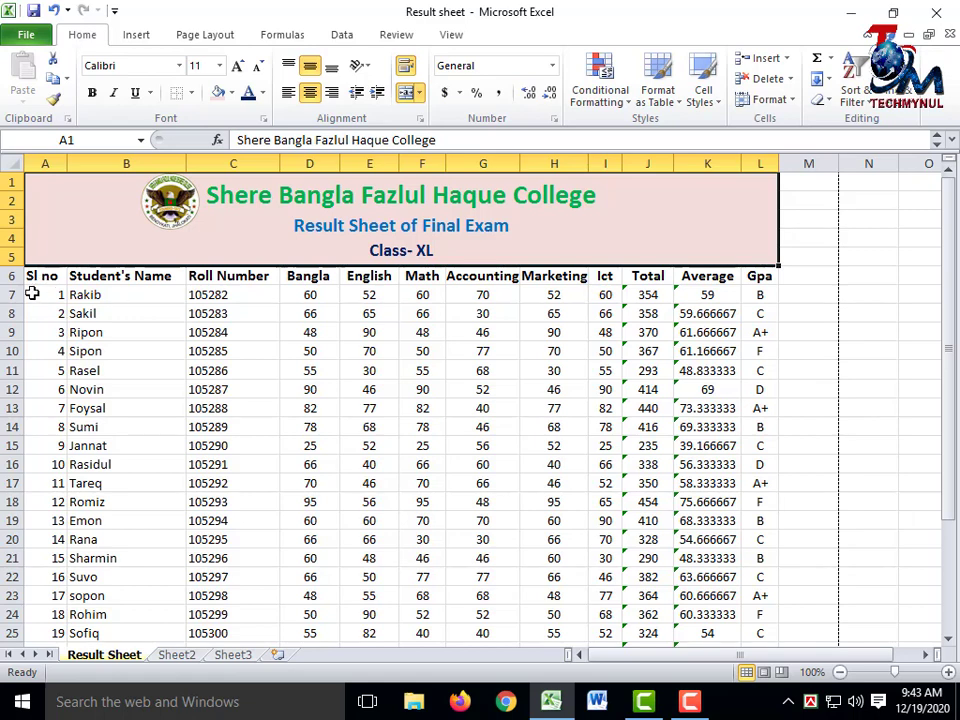
Apply All Borders to the student table from the headers through row 29
{"action": "left_click_drag", "start_coordinate": [28, 275], "coordinate": [767, 365]}
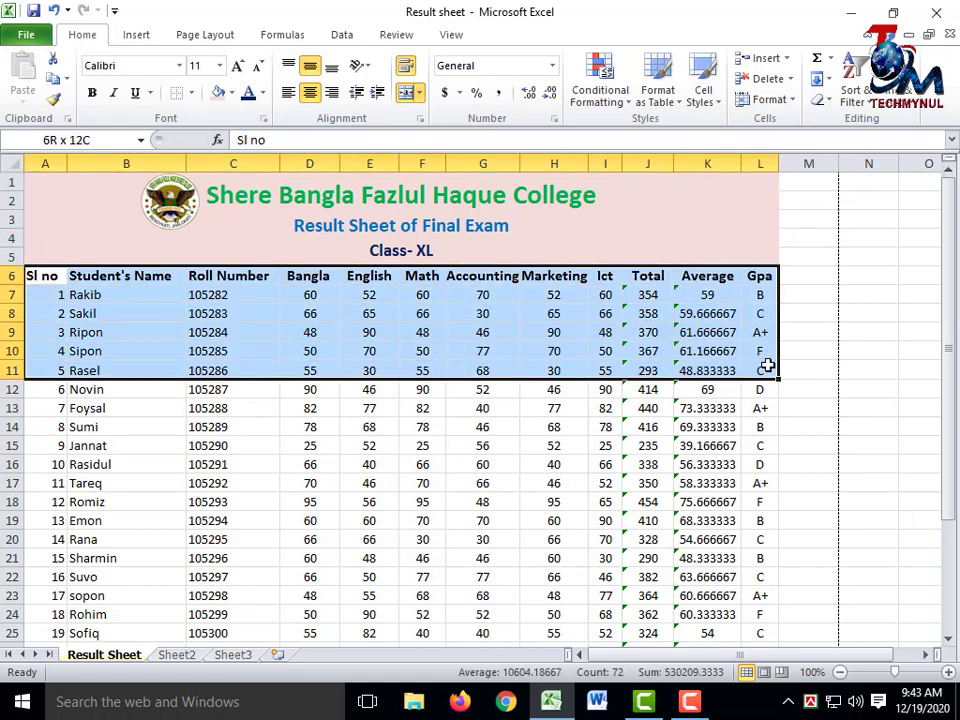
{"action": "left_click_drag", "start_coordinate": [767, 365], "coordinate": [761, 614]}
{"action": "scroll", "coordinate": [426, 388], "scroll_direction": "up", "scroll_amount": 2}
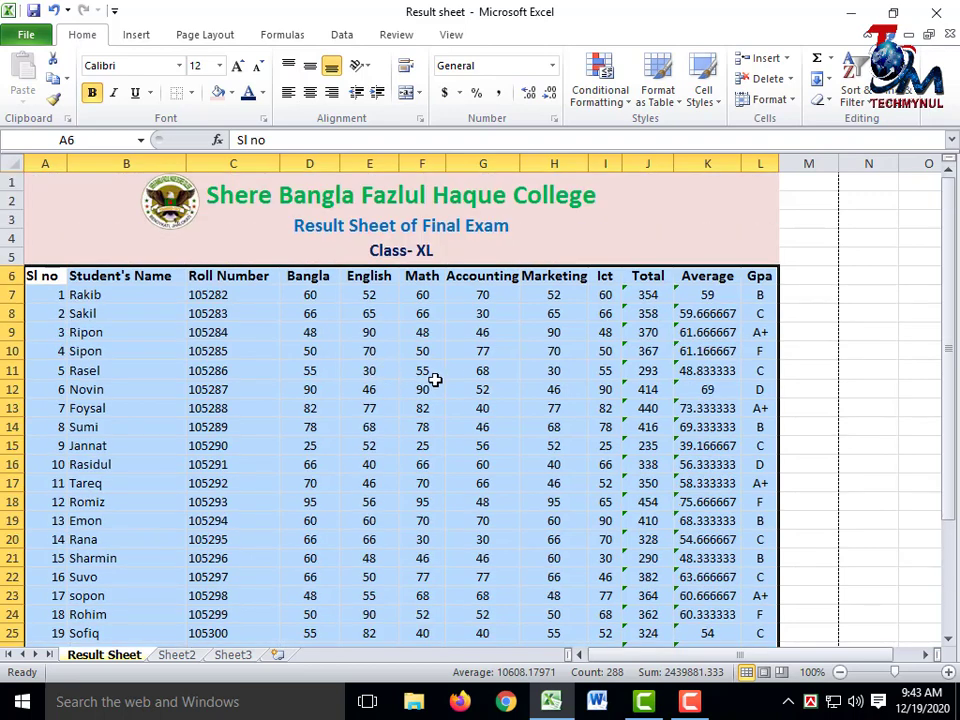
{"action": "left_click", "coordinate": [191, 93]}
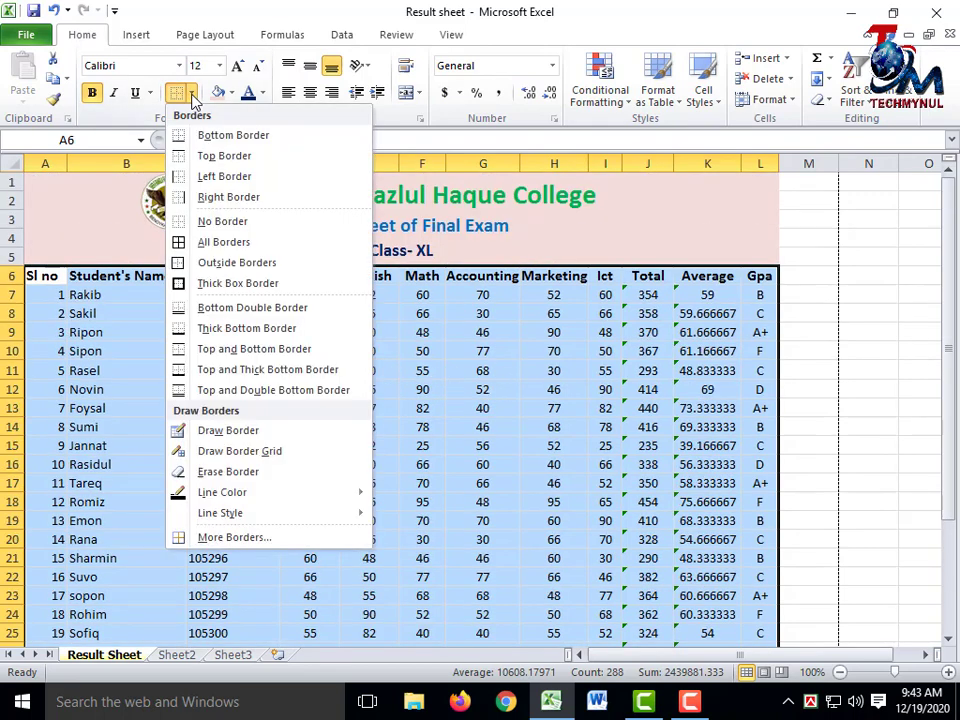
{"action": "left_click", "coordinate": [224, 243]}
{"action": "left_click", "coordinate": [428, 350]}
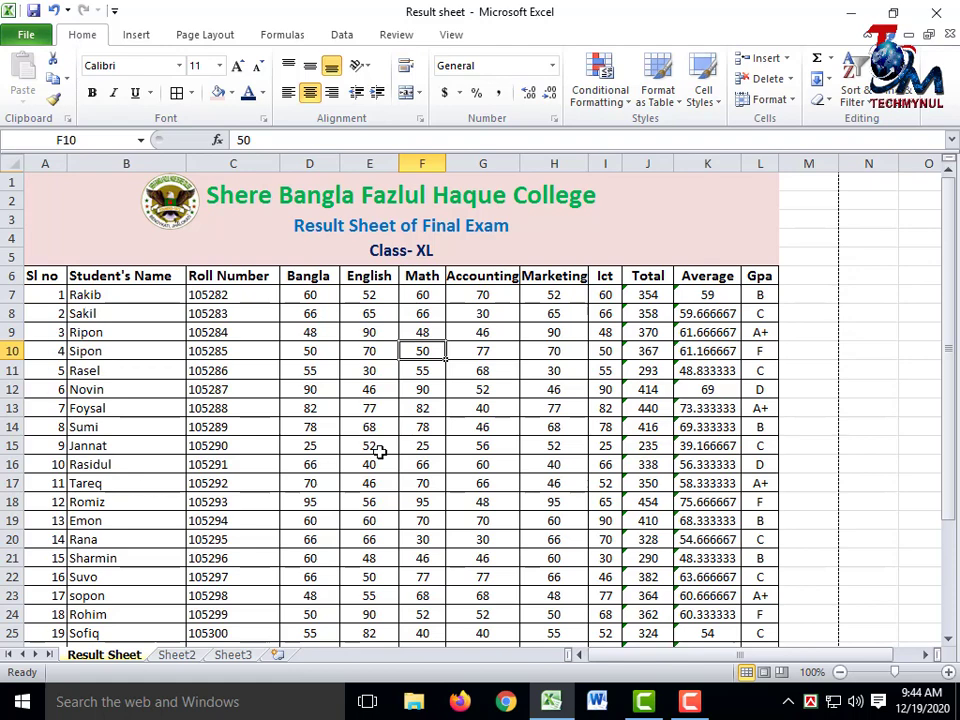
{"action": "scroll", "coordinate": [622, 414], "scroll_direction": "down", "scroll_amount": 3}
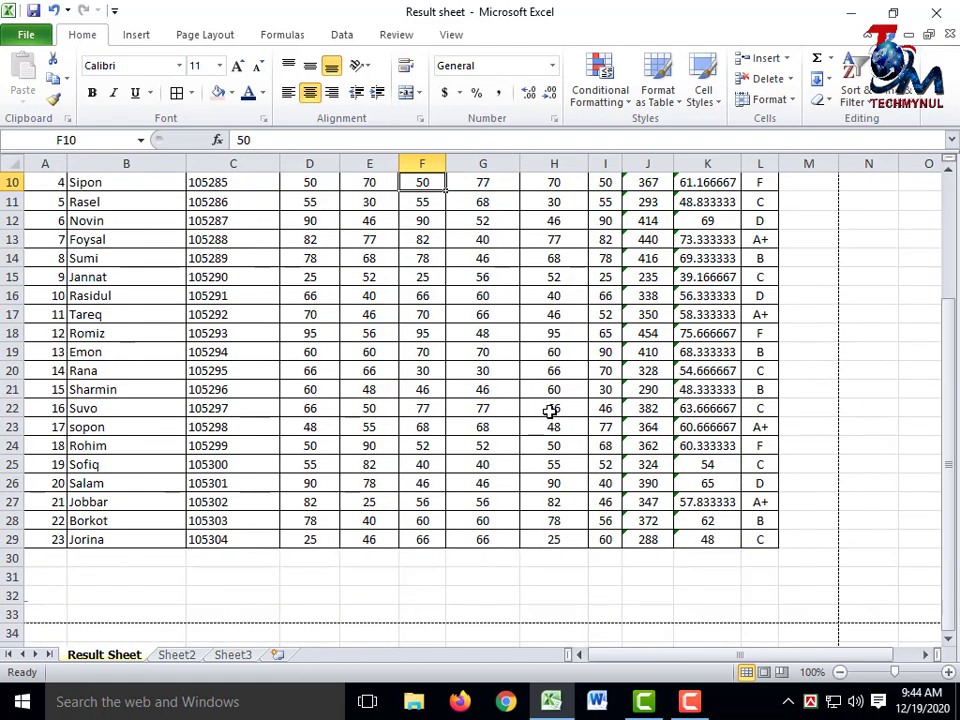
{"action": "scroll", "coordinate": [550, 411], "scroll_direction": "up", "scroll_amount": 3}
{"action": "left_click", "coordinate": [470, 370]}
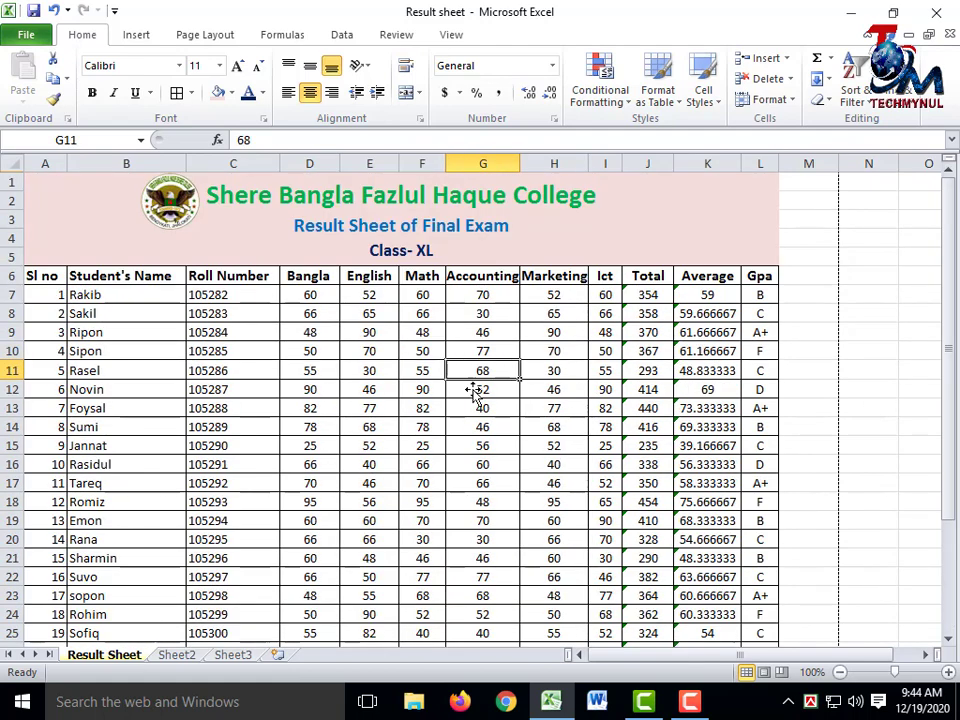
{"action": "scroll", "coordinate": [490, 410], "scroll_direction": "down", "scroll_amount": 4}
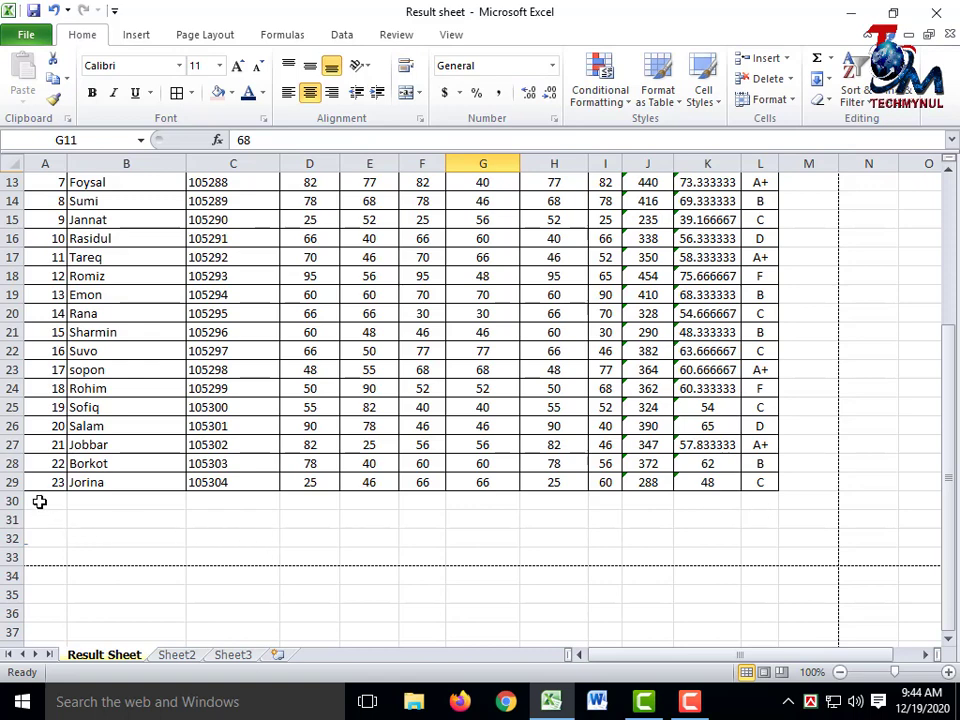
Merge rows 30–33 into one cell containing right-aligned 'Principal Sign'
{"action": "mouse_move", "coordinate": [39, 500]}
{"action": "left_mouse_down"}
{"action": "mouse_move", "coordinate": [148, 546]}
{"action": "mouse_move", "coordinate": [760, 555]}
{"action": "left_mouse_up"}
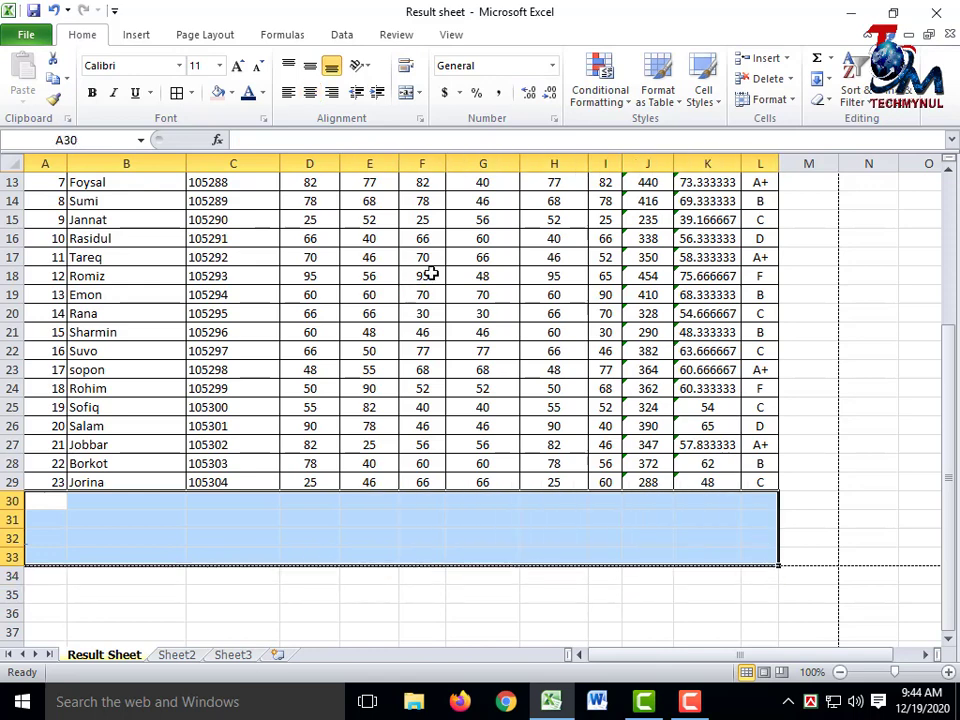
{"action": "left_click", "coordinate": [406, 94]}
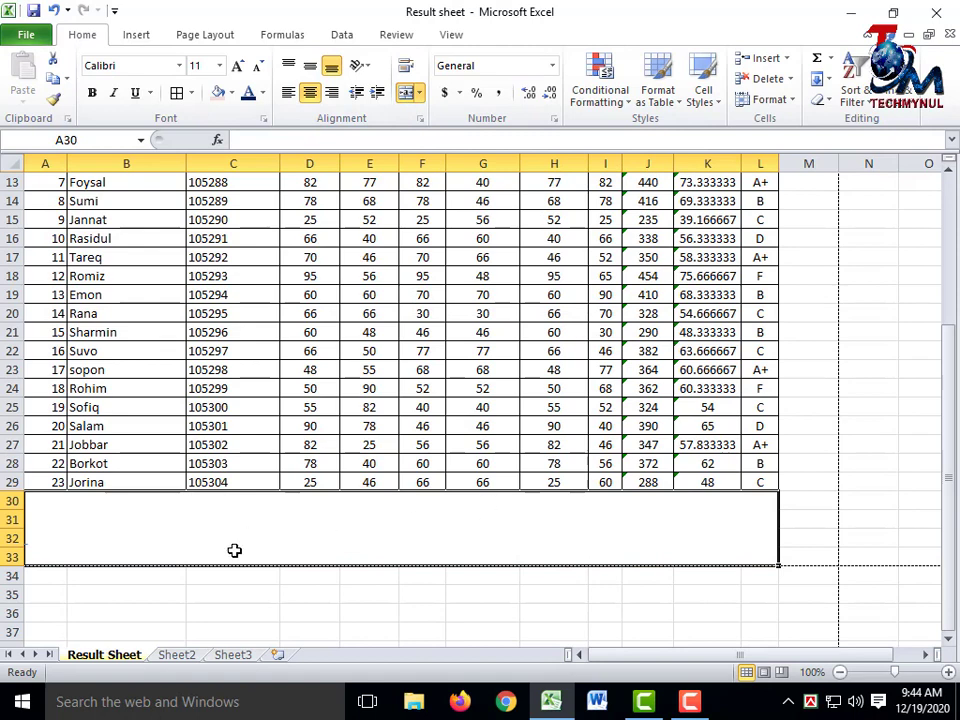
{"action": "scroll", "coordinate": [439, 550], "scroll_direction": "down", "scroll_amount": 1}
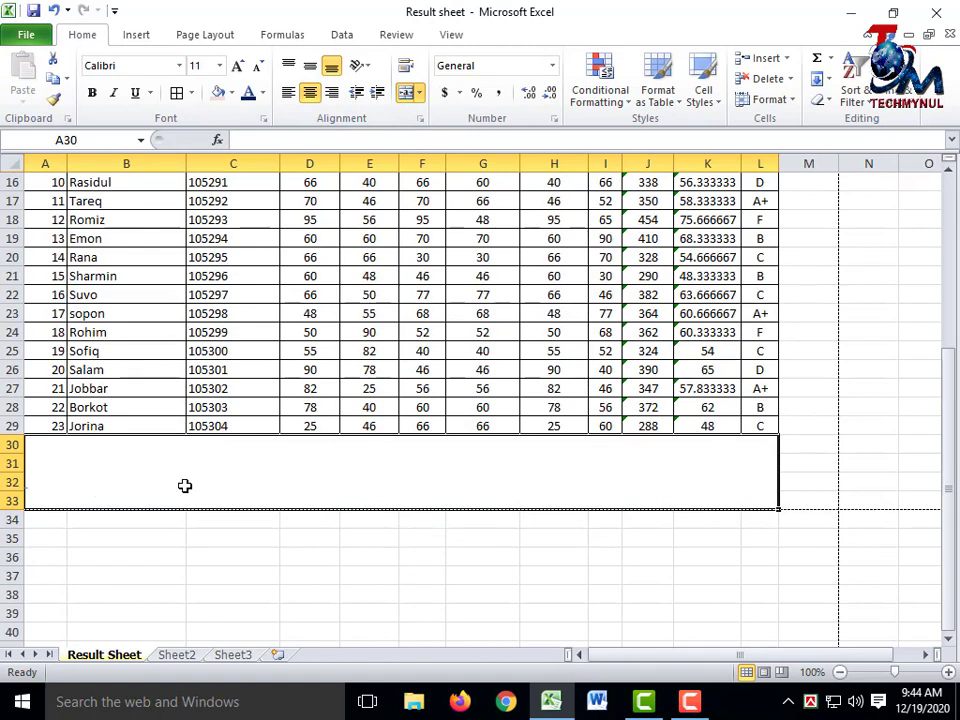
{"action": "type", "text": "Pr"}
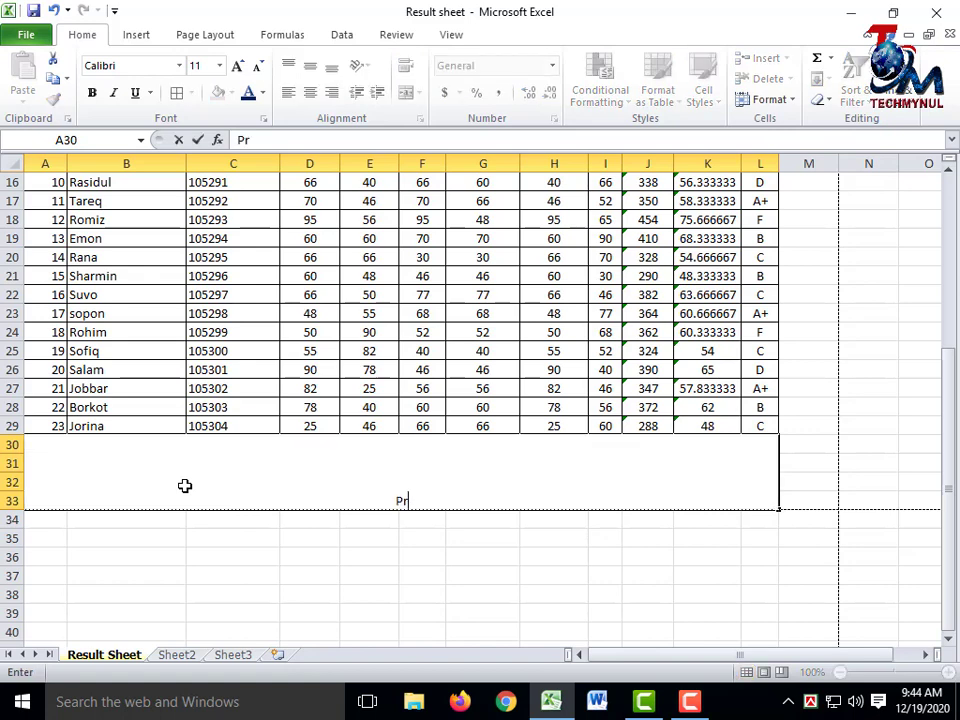
{"action": "type", "text": "inc"}
{"action": "type", "text": "ipal "}
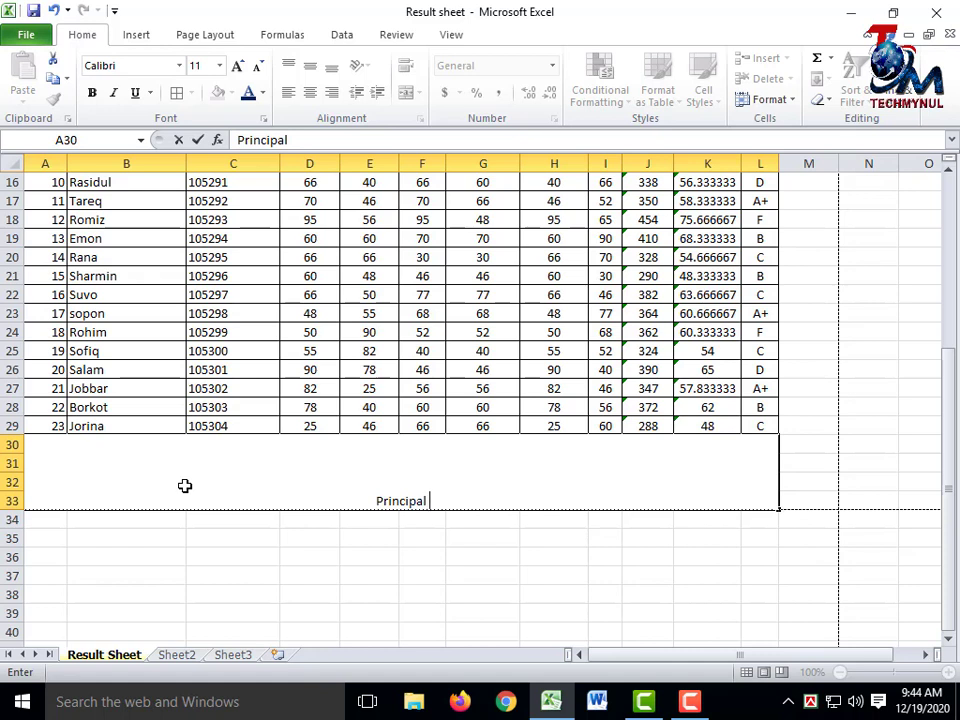
{"action": "type", "text": "Sign"}
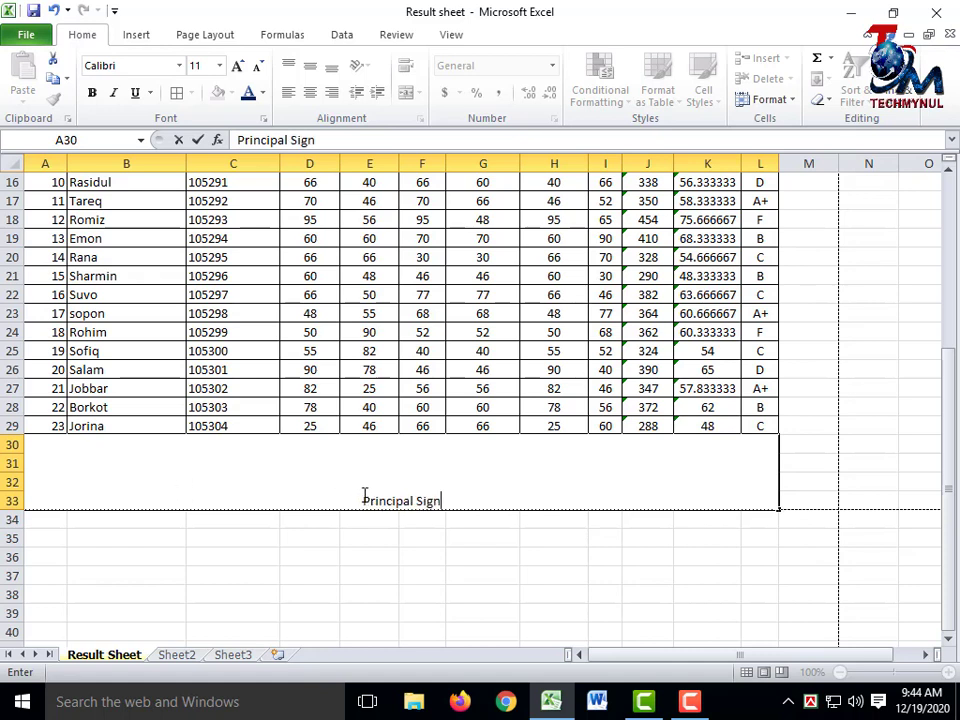
{"action": "left_click", "coordinate": [493, 570]}
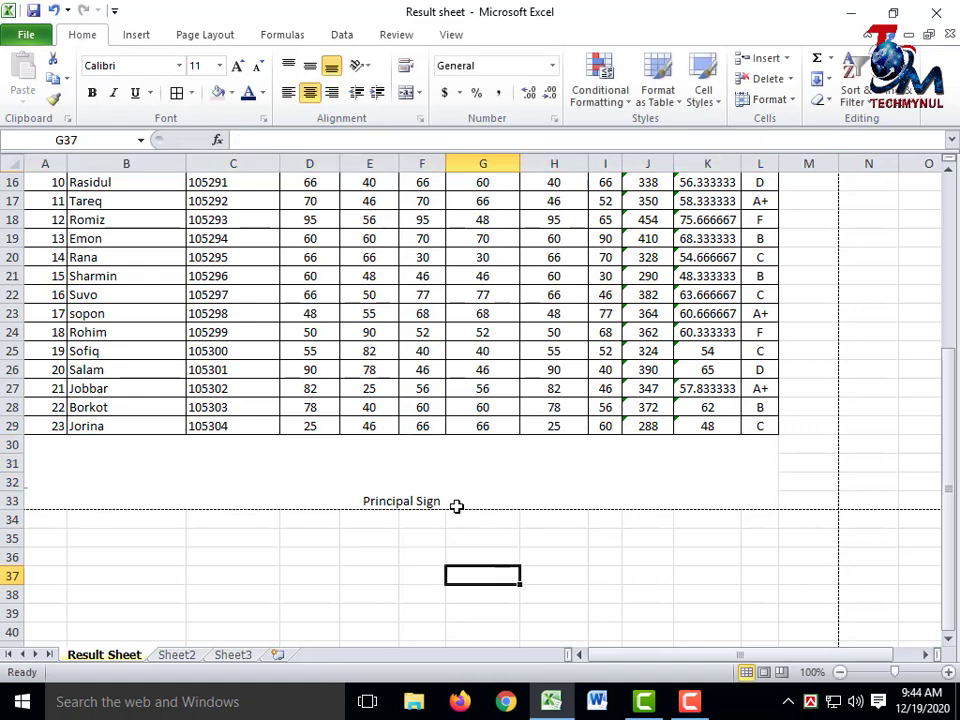
{"action": "left_click", "coordinate": [481, 483]}
{"action": "left_click", "coordinate": [331, 92]}
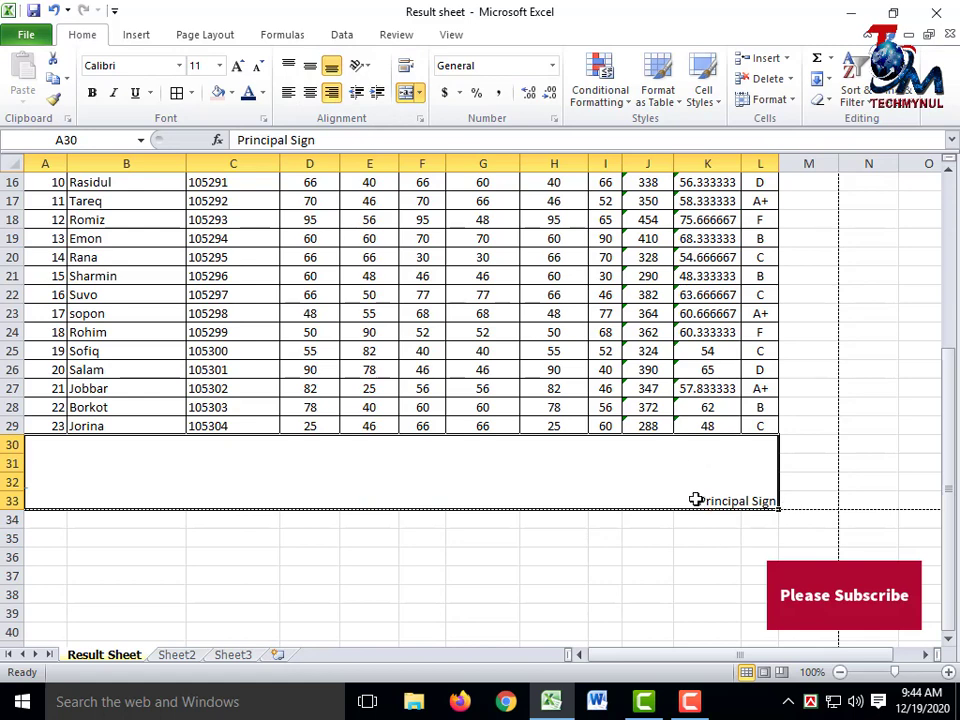
Draw a straight line above 'Principal Sign' and give it a dashed outline
{"action": "left_click", "coordinate": [134, 36]}
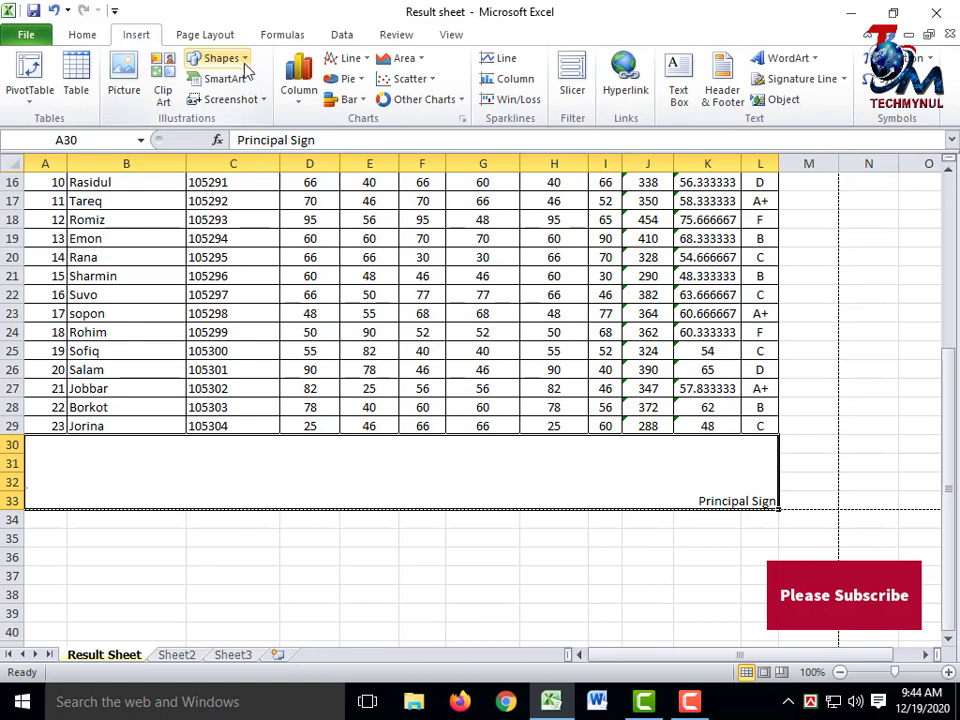
{"action": "left_click", "coordinate": [192, 58]}
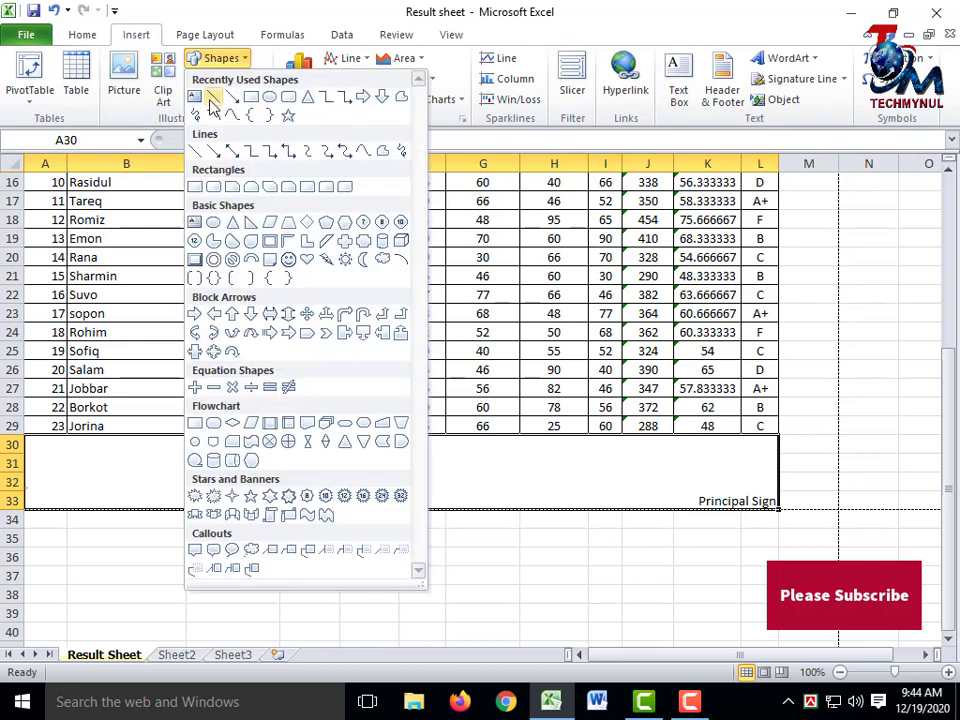
{"action": "left_click", "coordinate": [214, 100]}
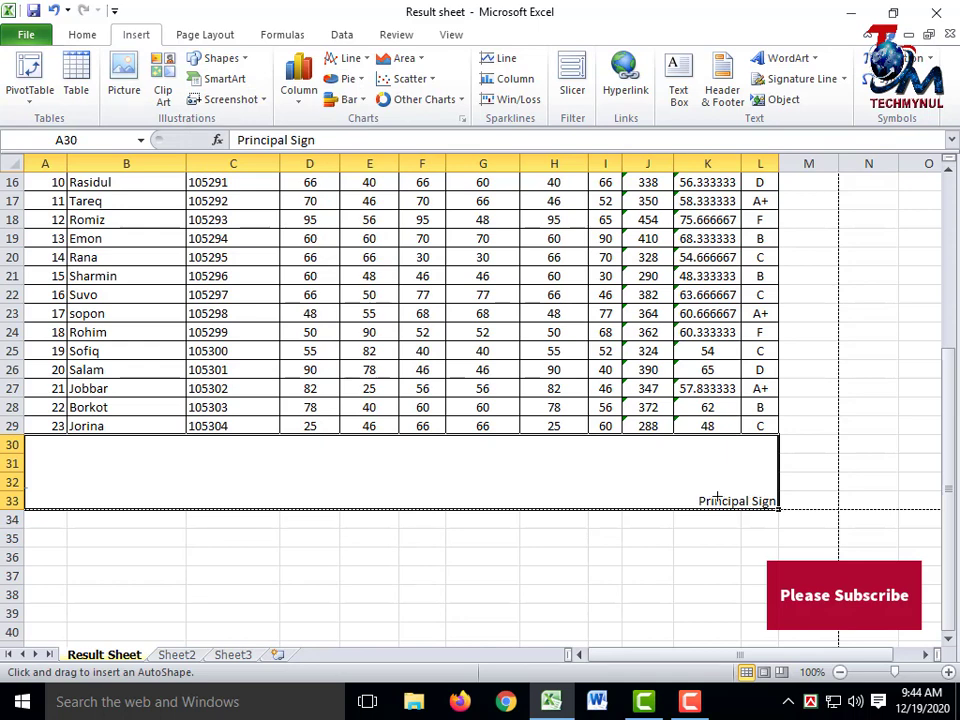
{"action": "left_click_drag", "start_coordinate": [719, 500], "coordinate": [788, 494]}
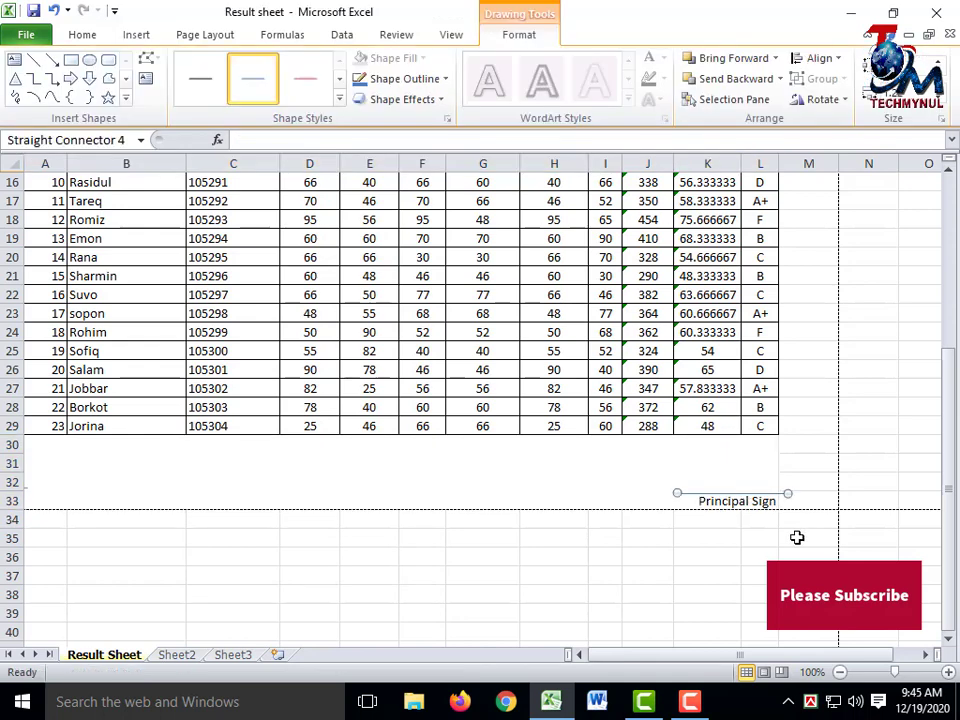
{"action": "left_click", "coordinate": [426, 84]}
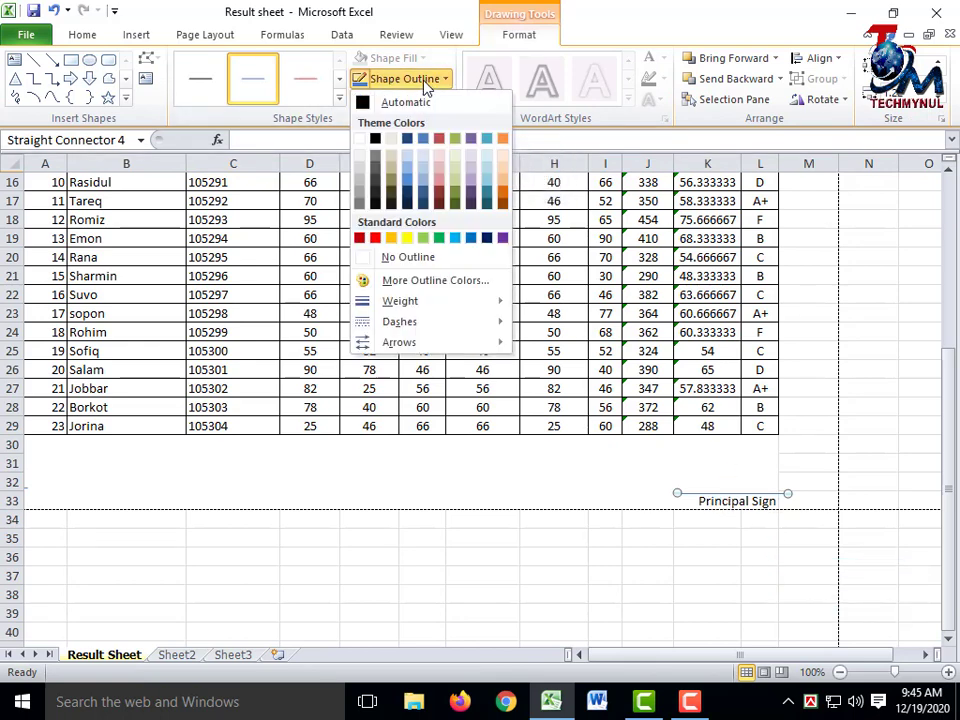
{"action": "mouse_move", "coordinate": [410, 328]}
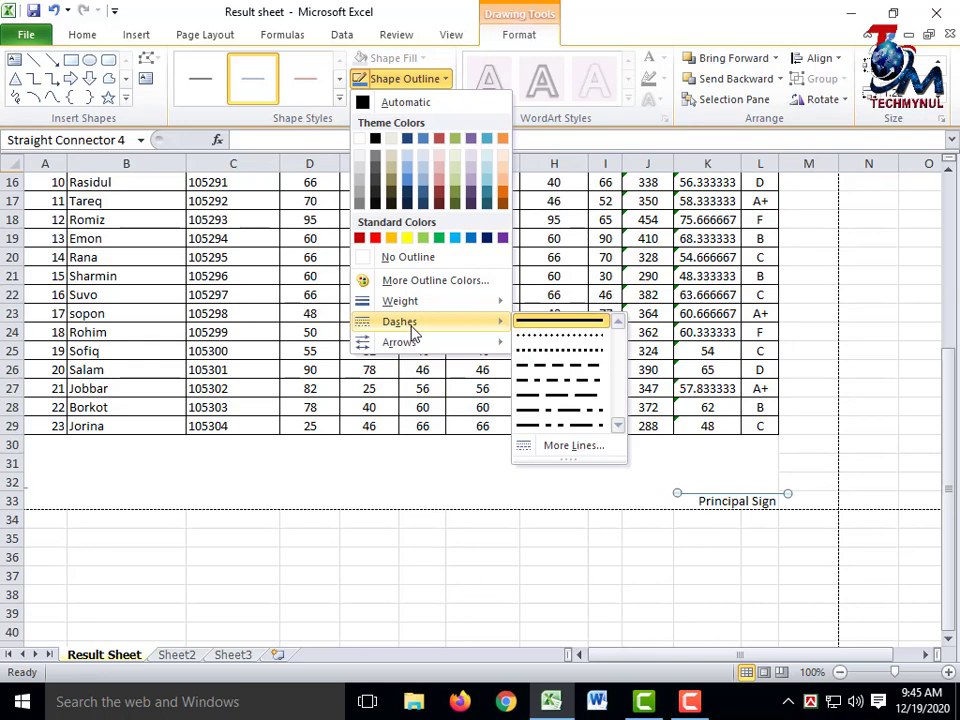
{"action": "left_click", "coordinate": [563, 369]}
{"action": "left_click", "coordinate": [705, 536]}
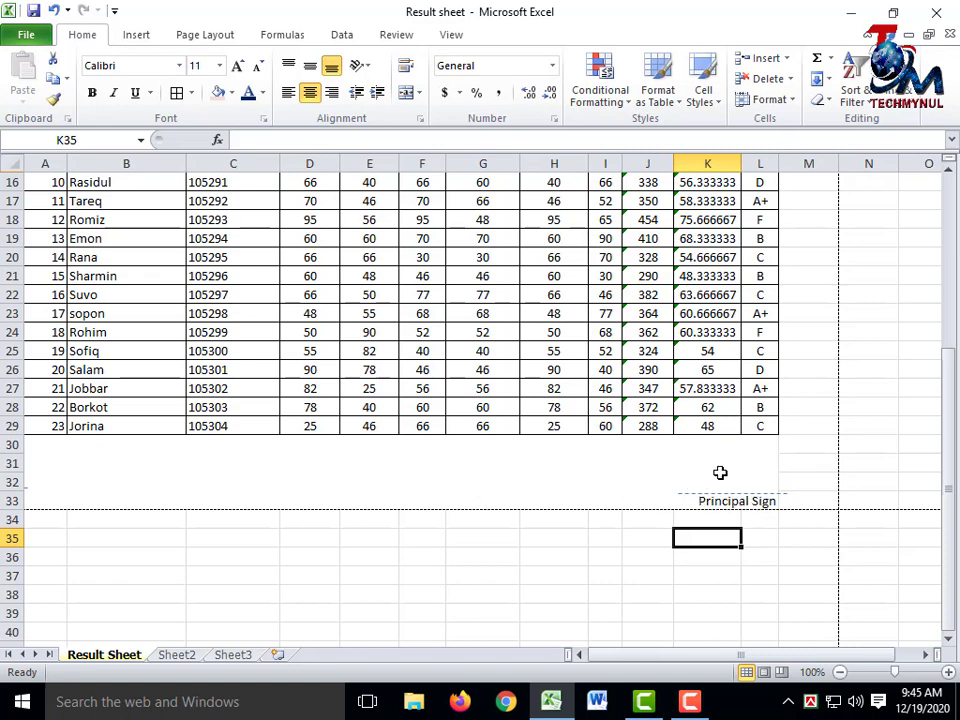
{"action": "scroll", "coordinate": [540, 486], "scroll_direction": "up", "scroll_amount": 3}
Centre the serial numbers in column A
{"action": "scroll", "coordinate": [540, 480], "scroll_direction": "up", "scroll_amount": 2}
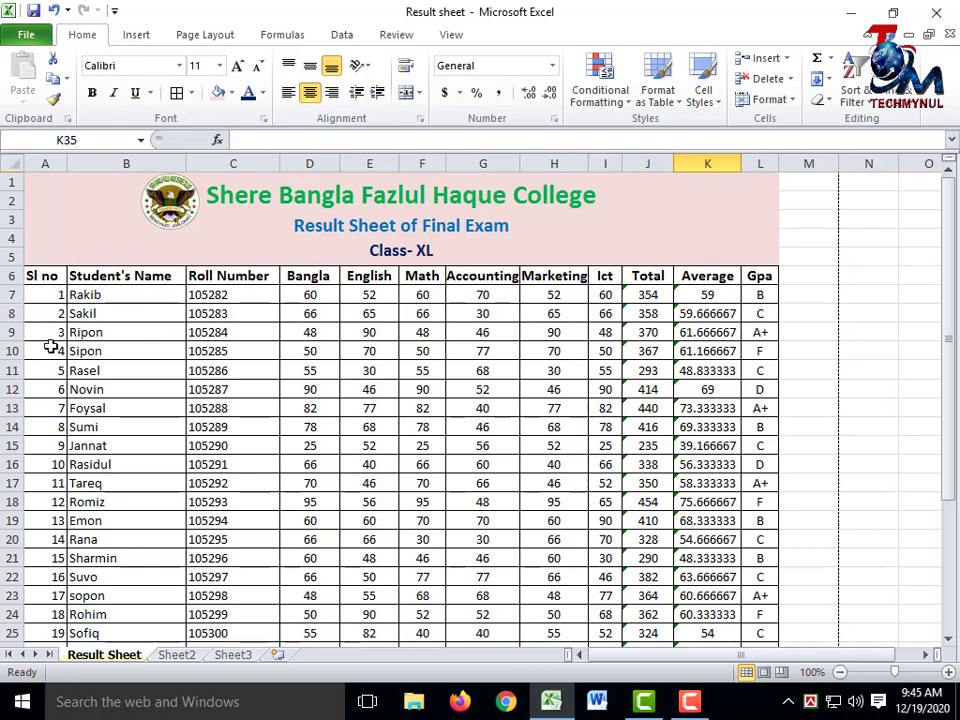
{"action": "scroll", "coordinate": [354, 394], "scroll_direction": "down", "scroll_amount": 2}
{"action": "scroll", "coordinate": [255, 296], "scroll_direction": "up", "scroll_amount": 2}
{"action": "scroll", "coordinate": [45, 350], "scroll_direction": "down", "scroll_amount": 4}
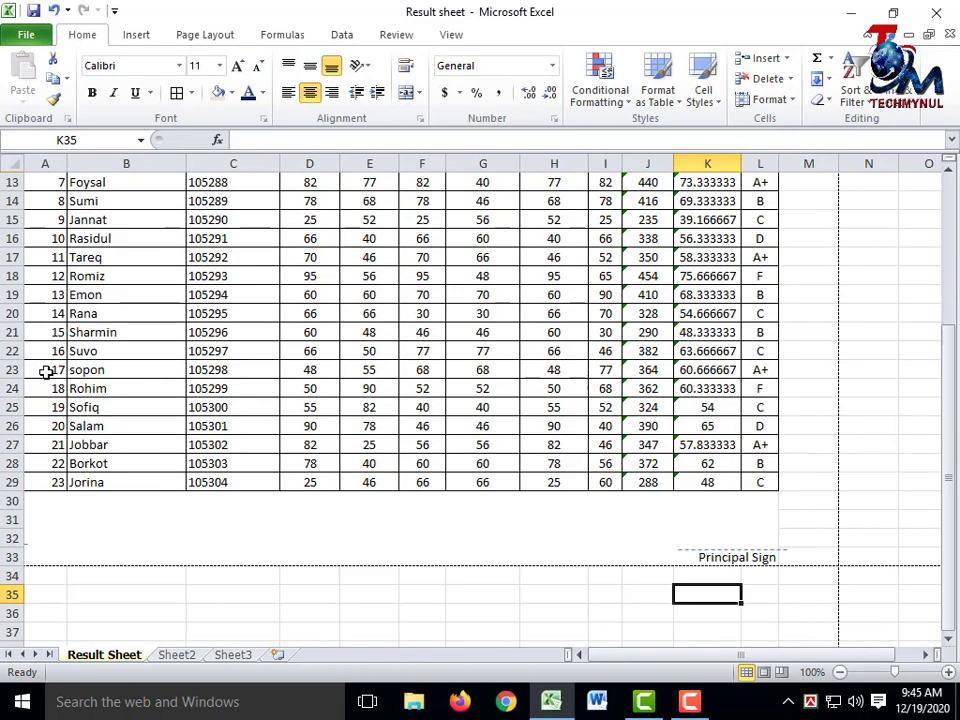
{"action": "scroll", "coordinate": [60, 365], "scroll_direction": "up", "scroll_amount": 4}
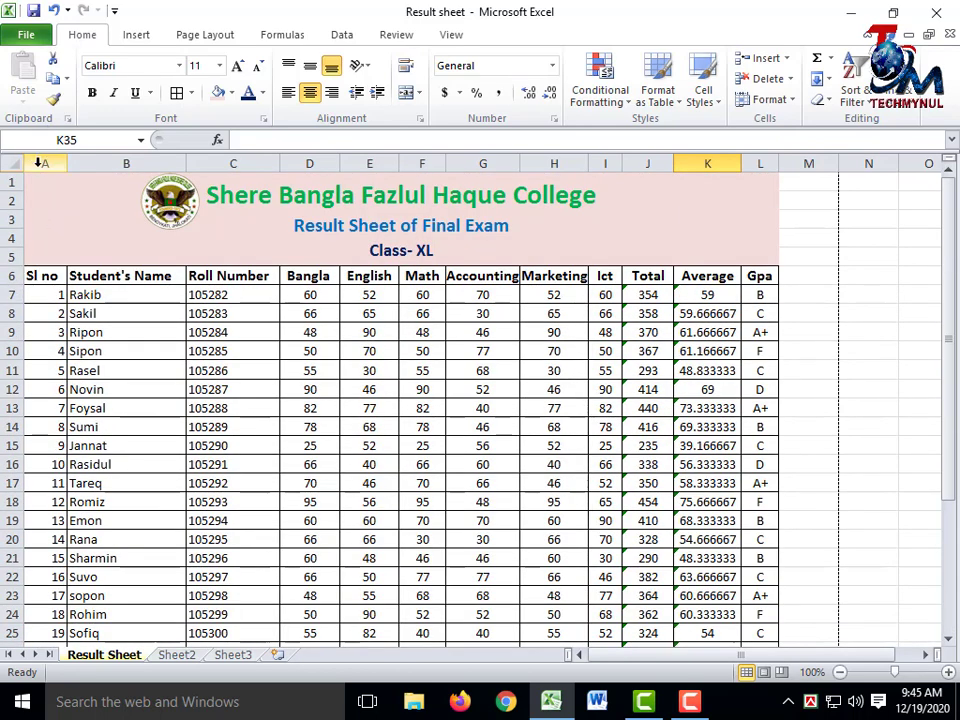
{"action": "key", "text": "ctrl+space"}
{"action": "left_click", "coordinate": [310, 92]}
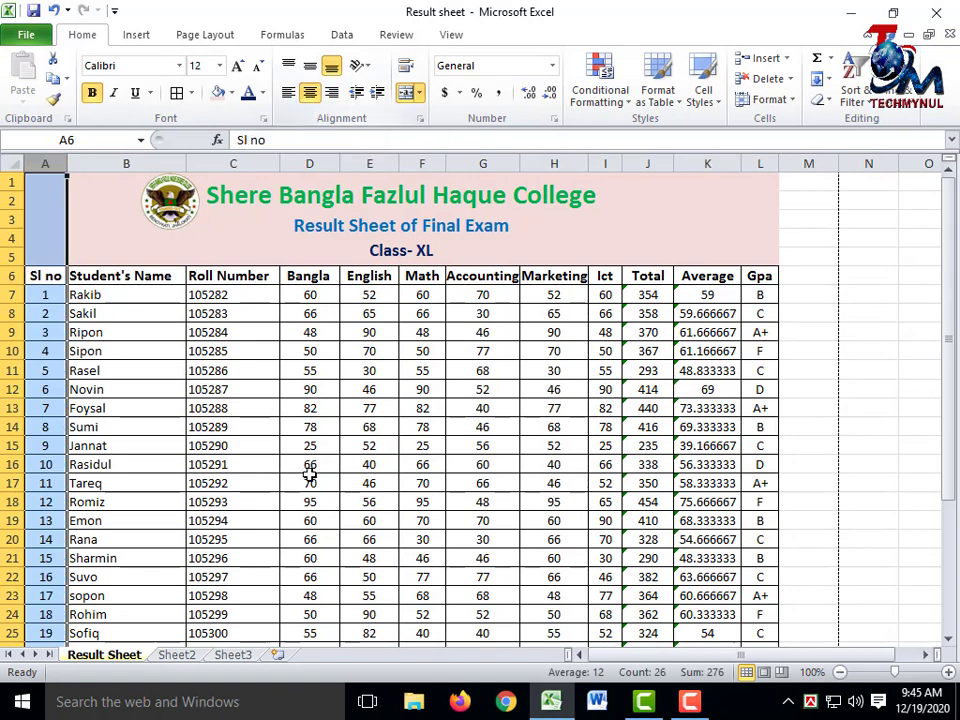
{"action": "left_click", "coordinate": [121, 297]}
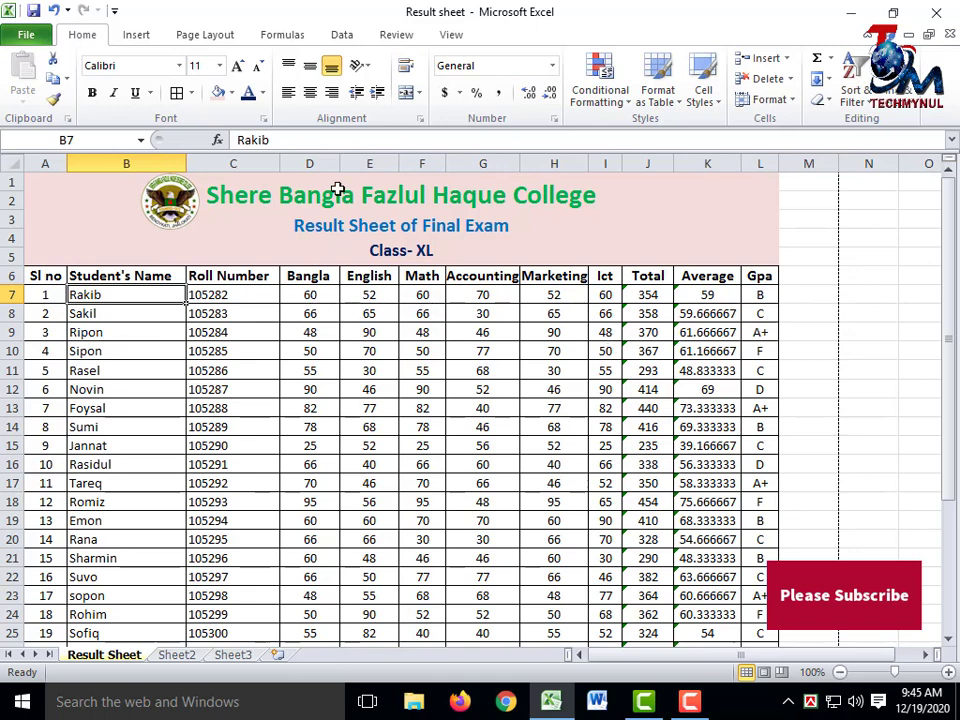
Centre the subject and result columns D to L
{"action": "mouse_move", "coordinate": [307, 163]}
{"action": "left_mouse_down"}
{"action": "mouse_move", "coordinate": [489, 165]}
{"action": "mouse_move", "coordinate": [760, 190]}
{"action": "left_mouse_up"}
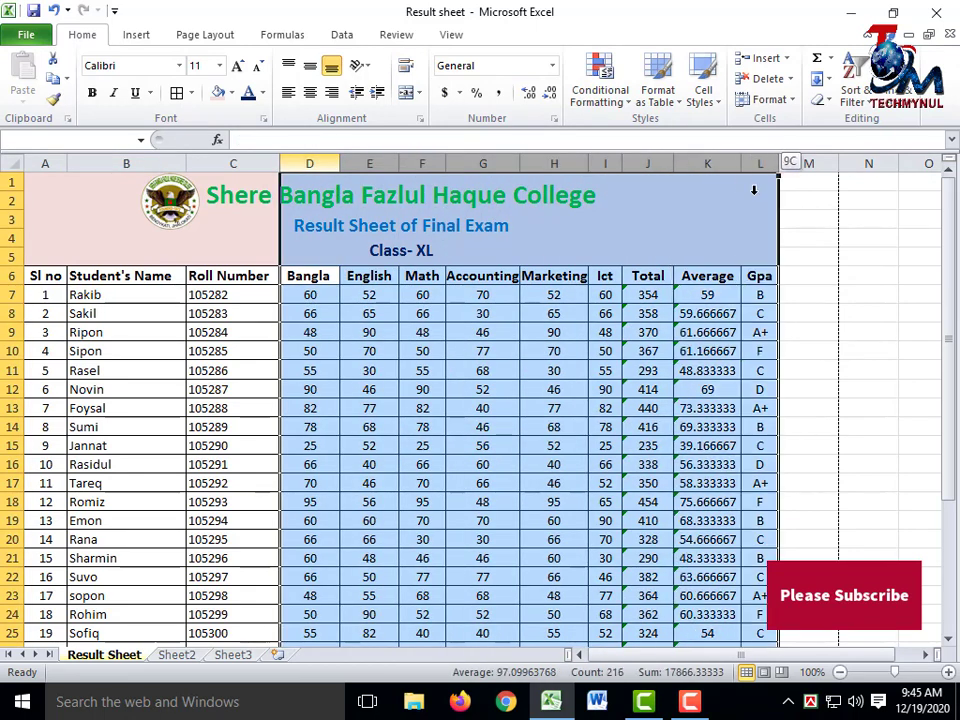
{"action": "left_click", "coordinate": [312, 93]}
{"action": "left_click", "coordinate": [312, 93]}
{"action": "left_click", "coordinate": [600, 406]}
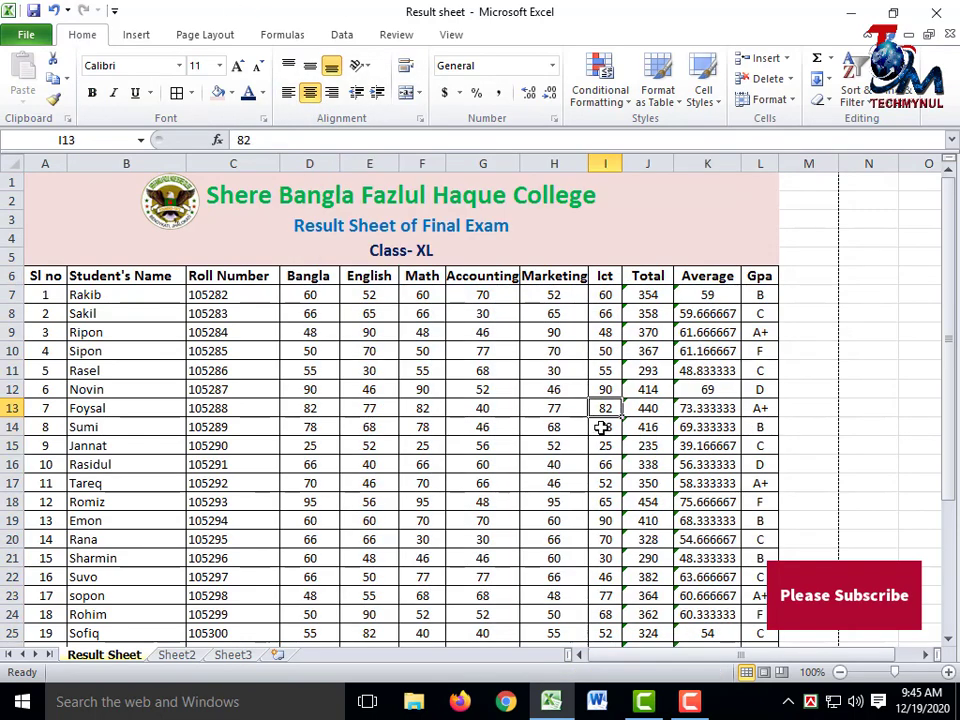
{"action": "scroll", "coordinate": [585, 440], "scroll_direction": "down", "scroll_amount": 4}
{"action": "scroll", "coordinate": [447, 344], "scroll_direction": "up", "scroll_amount": 4}
Preview the sheet as one landscape A4 printed page, then return to the worksheet
{"action": "left_click", "coordinate": [26, 34]}
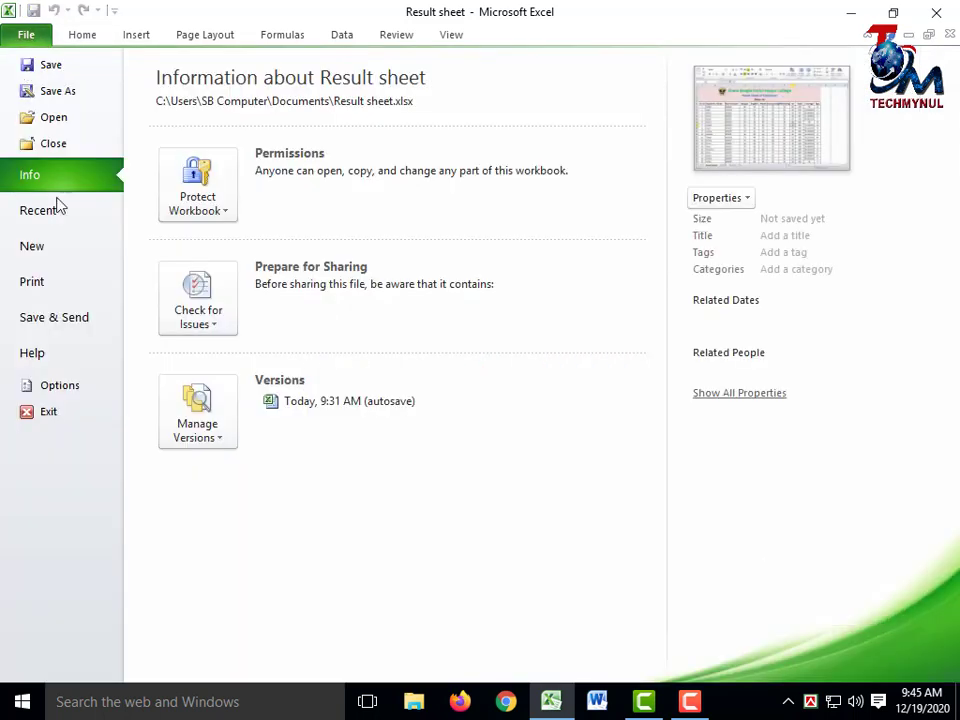
{"action": "left_click", "coordinate": [32, 284]}
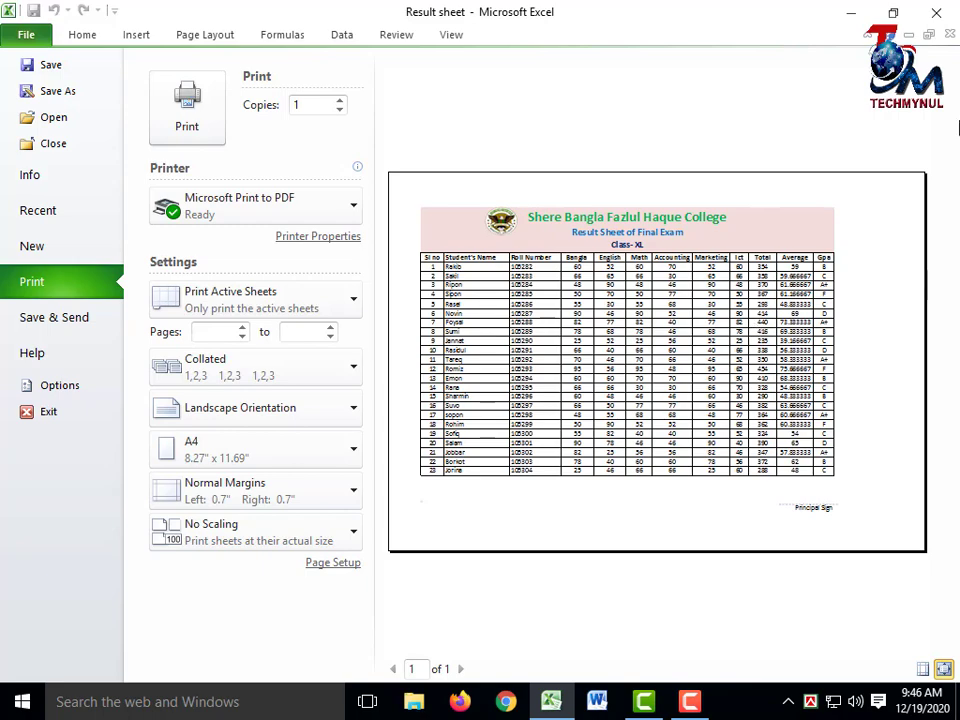
{"action": "key", "text": "Escape"}
{"action": "left_click", "coordinate": [815, 280]}
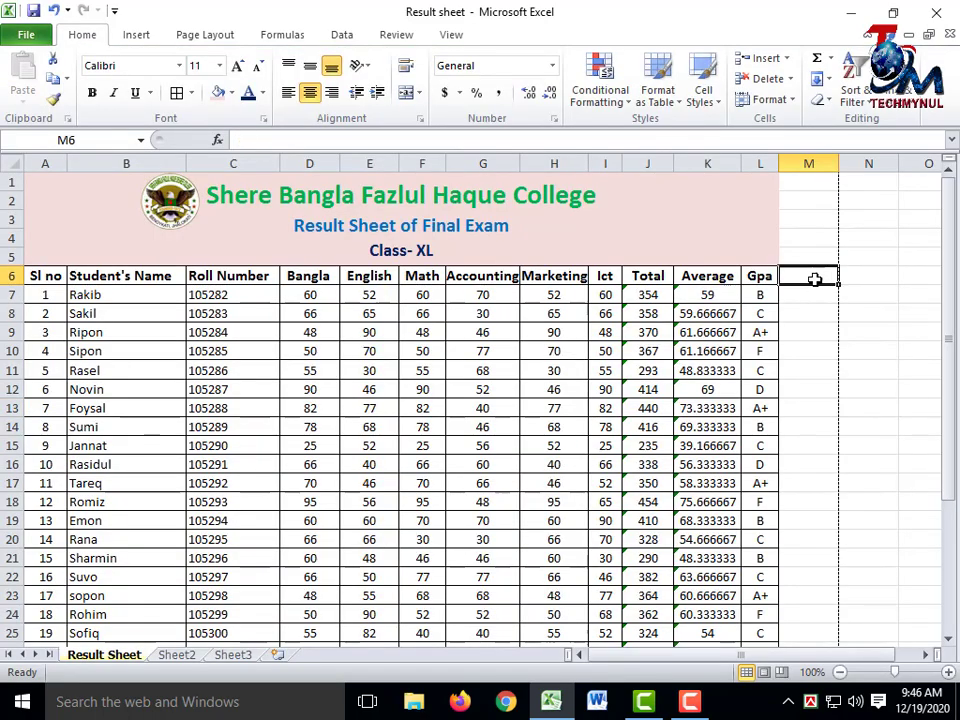
{"action": "scroll", "coordinate": [364, 390], "scroll_direction": "down", "scroll_amount": 4}
{"action": "scroll", "coordinate": [649, 420], "scroll_direction": "down", "scroll_amount": 1}
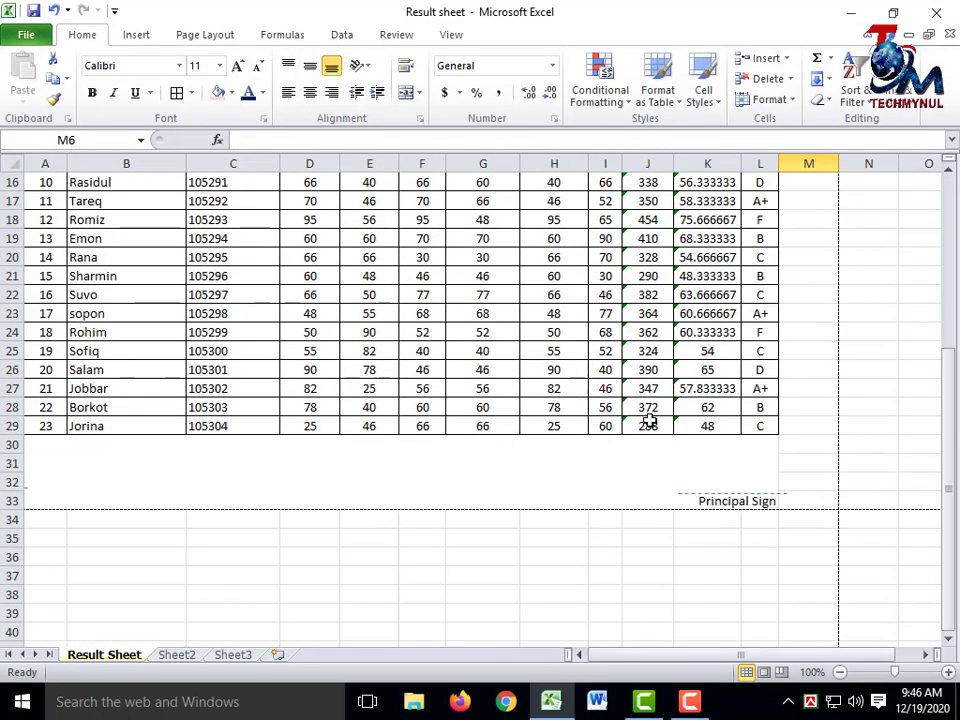
{"action": "scroll", "coordinate": [649, 420], "scroll_direction": "up", "scroll_amount": 3}
{"action": "scroll", "coordinate": [652, 420], "scroll_direction": "up", "scroll_amount": 2}
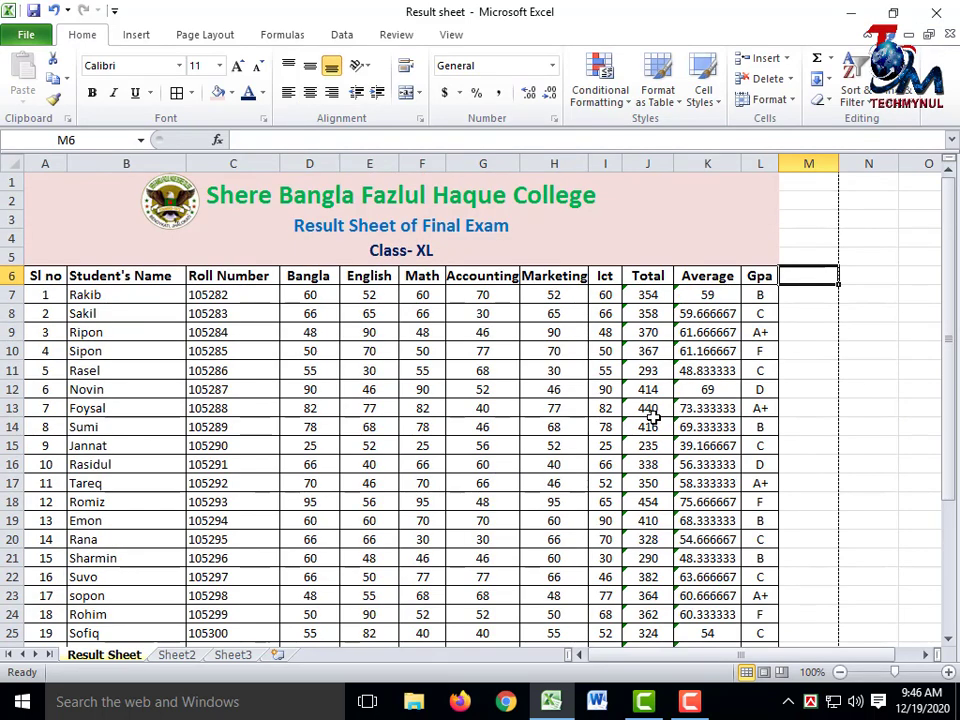